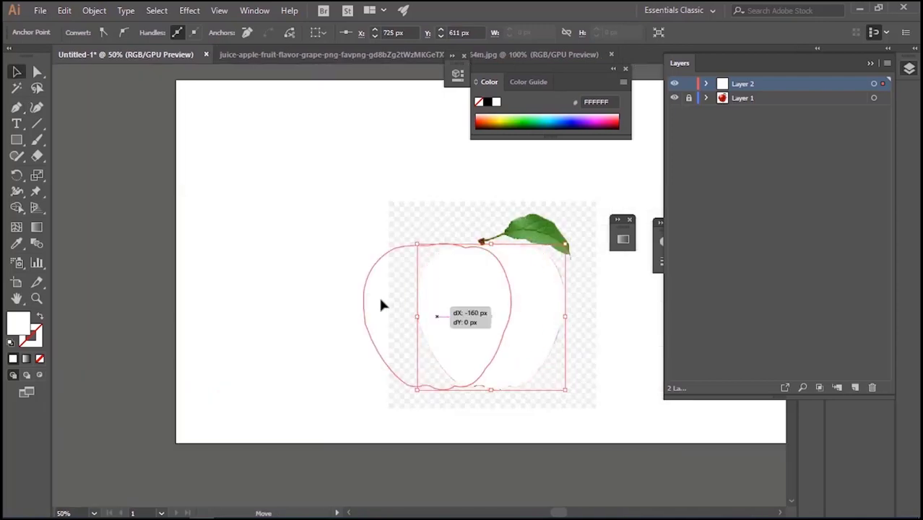
Finish the apple's outline with the Pen tool and fill it with the red sampled from the photo's apple
{"action": "left_click_drag", "start_coordinate": [381, 304], "coordinate": [271, 309]}
{"action": "left_click", "coordinate": [17, 246]}
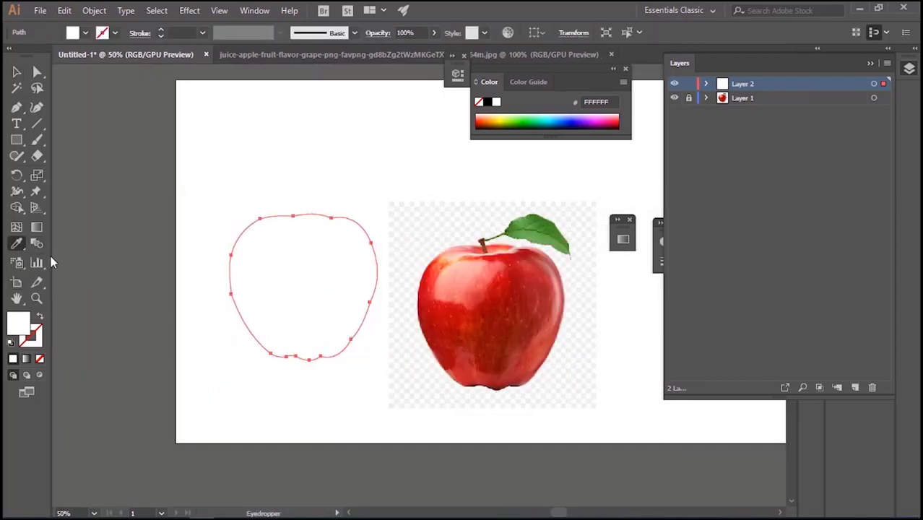
{"action": "left_click", "coordinate": [478, 306]}
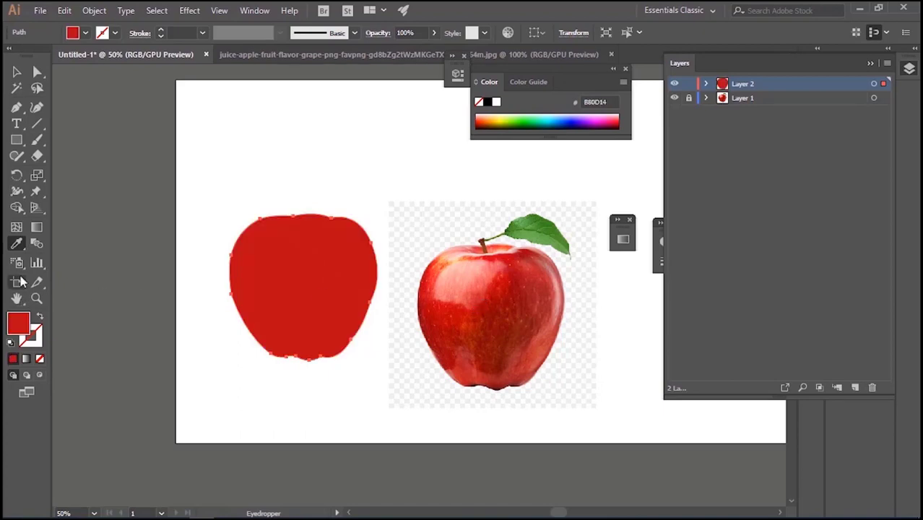
{"action": "key", "text": "v"}
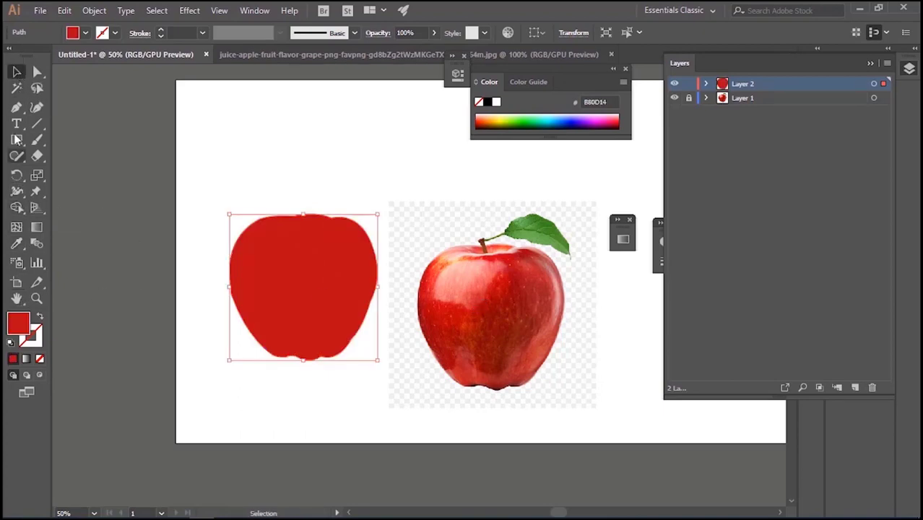
Add a new layer above the red apple body for the highlight shapes
{"action": "key", "text": "p"}
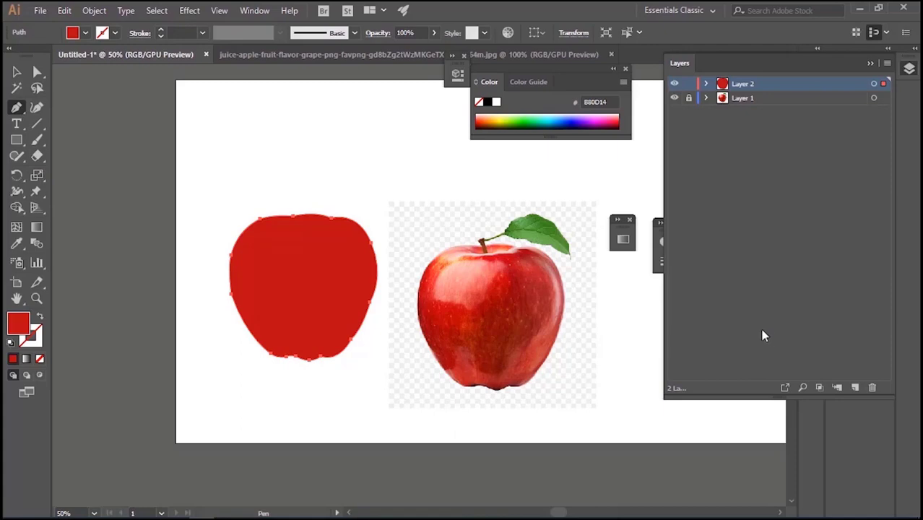
{"action": "left_click_drag", "start_coordinate": [463, 307], "coordinate": [434, 306]}
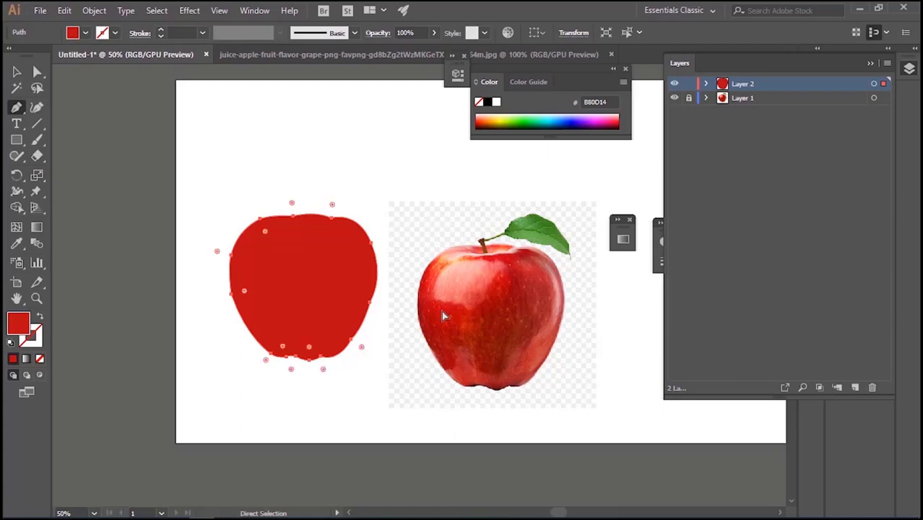
{"action": "key", "text": "ctrl+plus"}
{"action": "left_click_drag", "start_coordinate": [538, 300], "coordinate": [257, 308]}
{"action": "key", "text": "ctrl+plus"}
{"action": "left_click_drag", "start_coordinate": [578, 284], "coordinate": [216, 308]}
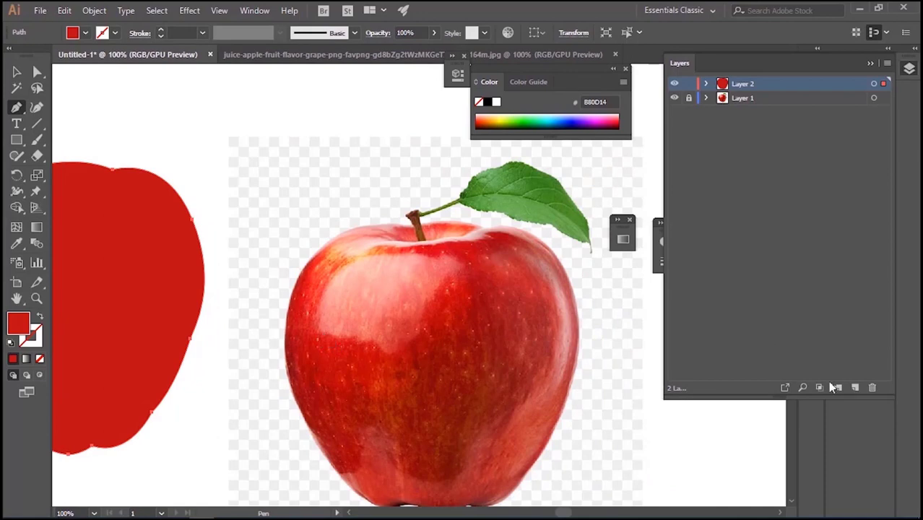
{"action": "left_click", "coordinate": [855, 388]}
Trace the large highlight on the upper left of the photographed apple as a closed path with the Pen tool
{"action": "left_click_drag", "start_coordinate": [334, 336], "coordinate": [323, 307]}
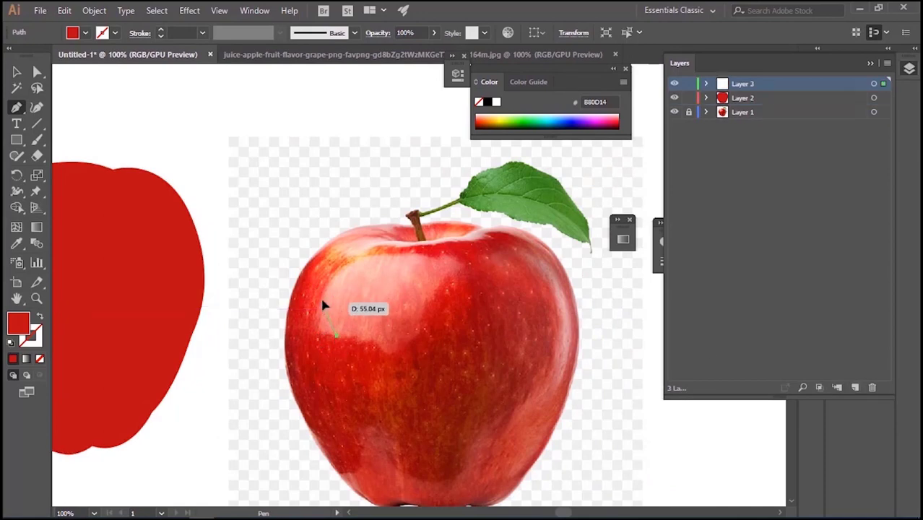
{"action": "mouse_move", "coordinate": [359, 257]}
{"action": "left_mouse_down"}
{"action": "mouse_move", "coordinate": [363, 264]}
{"action": "mouse_move", "coordinate": [371, 253]}
{"action": "left_mouse_up"}
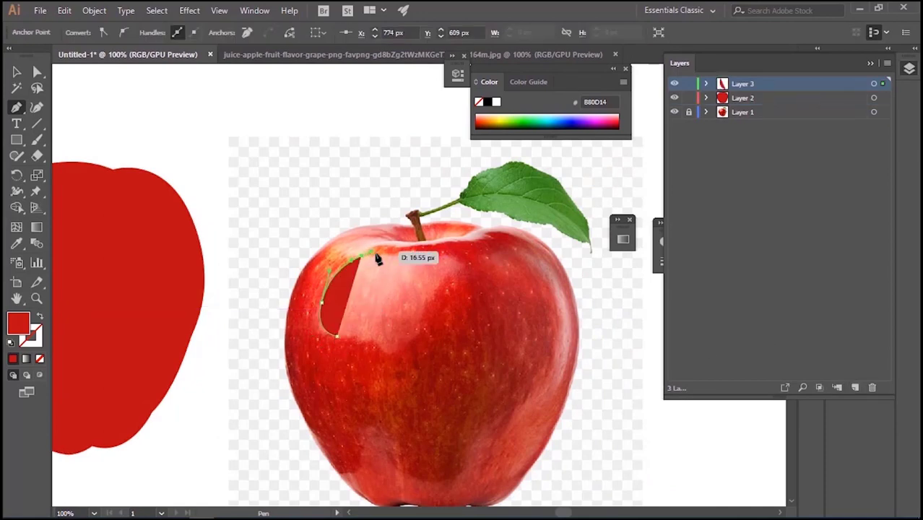
{"action": "left_click_drag", "start_coordinate": [431, 256], "coordinate": [367, 328]}
{"action": "left_click", "coordinate": [463, 268]}
{"action": "left_click", "coordinate": [336, 336]}
{"action": "key", "text": "v"}
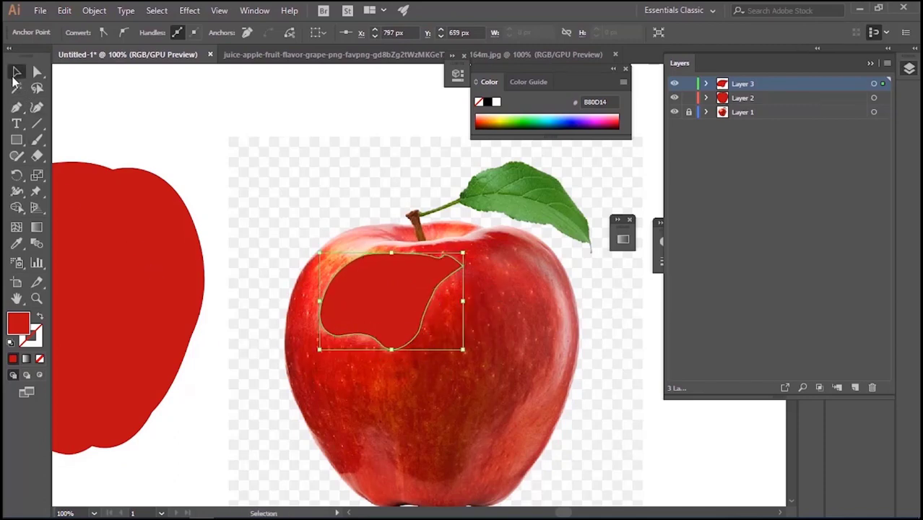
Fill the traced highlight with light pink EC9E90 sampled from the photo and place it on the upper part of the red apple
{"action": "left_click_drag", "start_coordinate": [398, 301], "coordinate": [296, 174]}
{"action": "key", "text": "i"}
{"action": "left_click", "coordinate": [344, 286]}
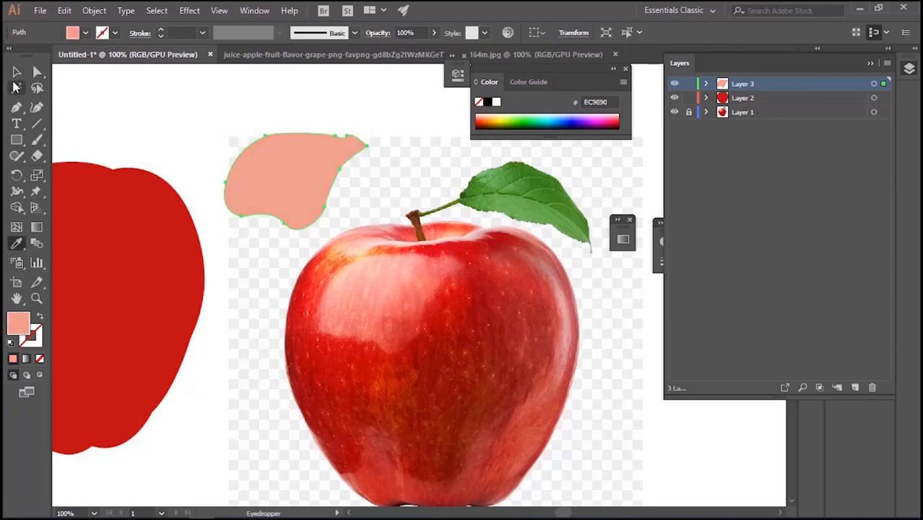
{"action": "left_click", "coordinate": [16, 72]}
{"action": "left_click_drag", "start_coordinate": [281, 213], "coordinate": [80, 281]}
{"action": "left_click", "coordinate": [231, 278]}
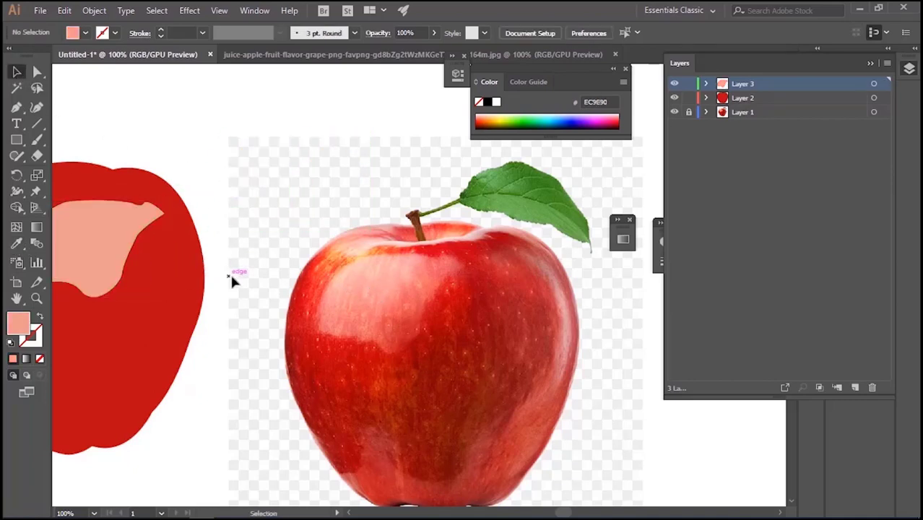
Trace the inner edge of the reflection down the photographed apple's right side and across its base to the lower left with the Pen tool
{"action": "left_click", "coordinate": [16, 108]}
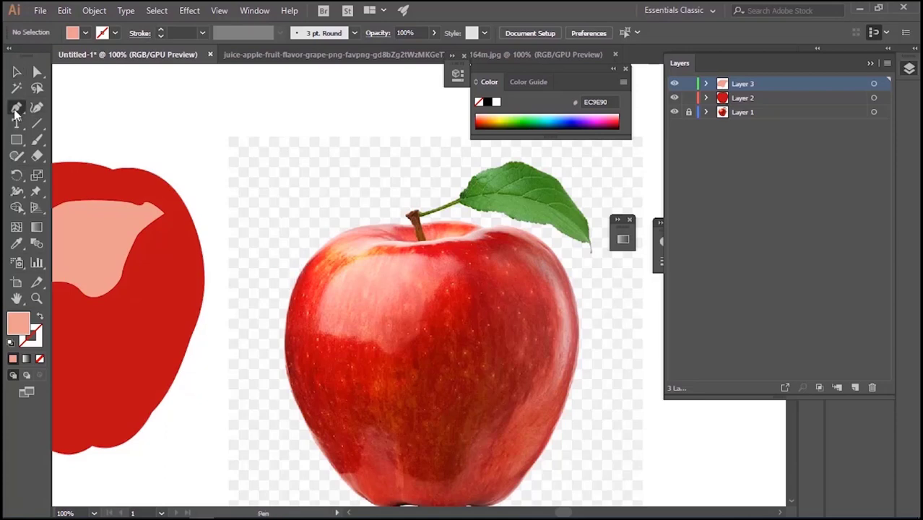
{"action": "left_click_drag", "start_coordinate": [522, 257], "coordinate": [554, 329]}
{"action": "mouse_move", "coordinate": [539, 381]}
{"action": "left_mouse_down"}
{"action": "mouse_move", "coordinate": [541, 389]}
{"action": "mouse_move", "coordinate": [532, 382]}
{"action": "left_mouse_up"}
{"action": "left_click_drag", "start_coordinate": [526, 394], "coordinate": [482, 430]}
{"action": "left_click", "coordinate": [520, 413]}
{"action": "left_click", "coordinate": [507, 430]}
{"action": "left_click_drag", "start_coordinate": [474, 445], "coordinate": [469, 457]}
{"action": "left_click_drag", "start_coordinate": [461, 473], "coordinate": [374, 432]}
{"action": "left_click", "coordinate": [387, 457]}
{"action": "left_click_drag", "start_coordinate": [370, 430], "coordinate": [356, 445]}
{"action": "left_click_drag", "start_coordinate": [357, 454], "coordinate": [355, 473]}
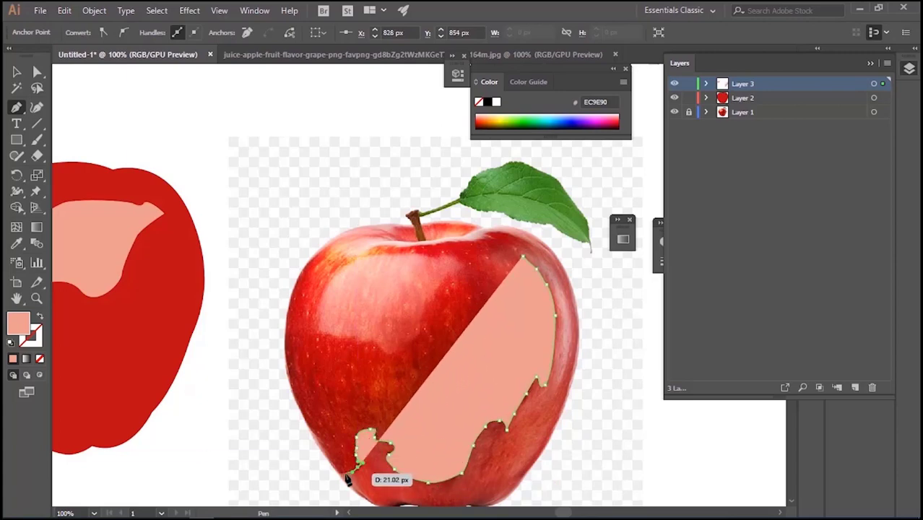
{"action": "left_click", "coordinate": [346, 474]}
{"action": "left_click", "coordinate": [338, 474]}
Continue the reflection path along the apple's bottom and right outer edge up to the top, and close the shape
{"action": "left_click_drag", "start_coordinate": [460, 468], "coordinate": [415, 312]}
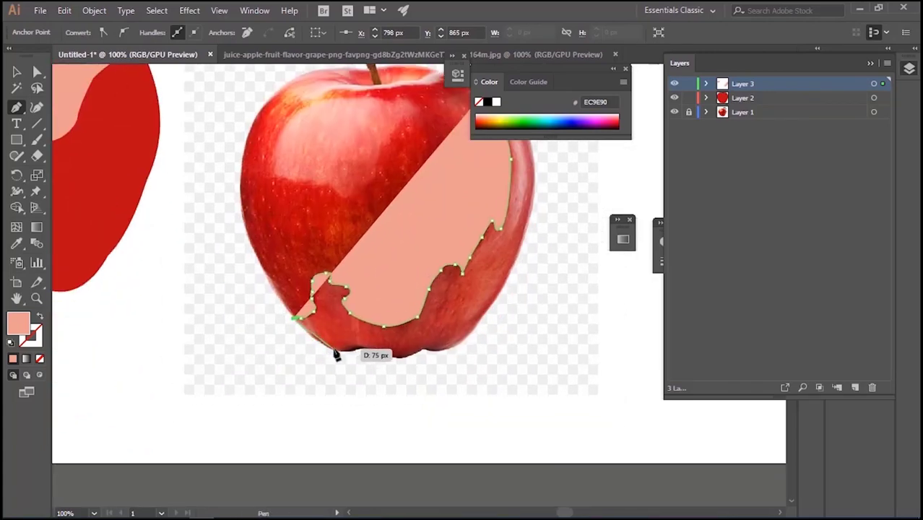
{"action": "left_click_drag", "start_coordinate": [333, 350], "coordinate": [521, 241]}
{"action": "left_click", "coordinate": [360, 350]}
{"action": "left_click", "coordinate": [425, 349]}
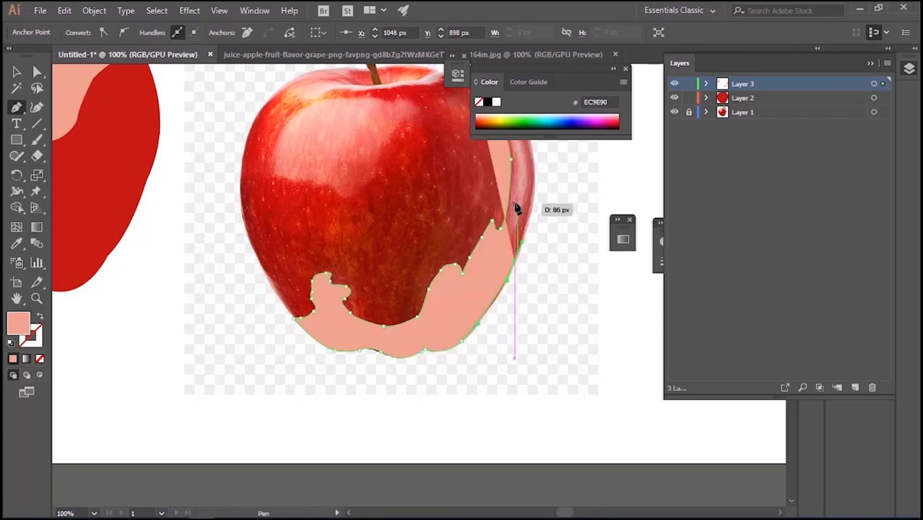
{"action": "key", "text": "space"}
{"action": "left_click_drag", "start_coordinate": [527, 156], "coordinate": [456, 266]}
{"action": "left_click_drag", "start_coordinate": [440, 223], "coordinate": [404, 223]}
{"action": "left_click", "coordinate": [383, 211], "text": "ctrl"}
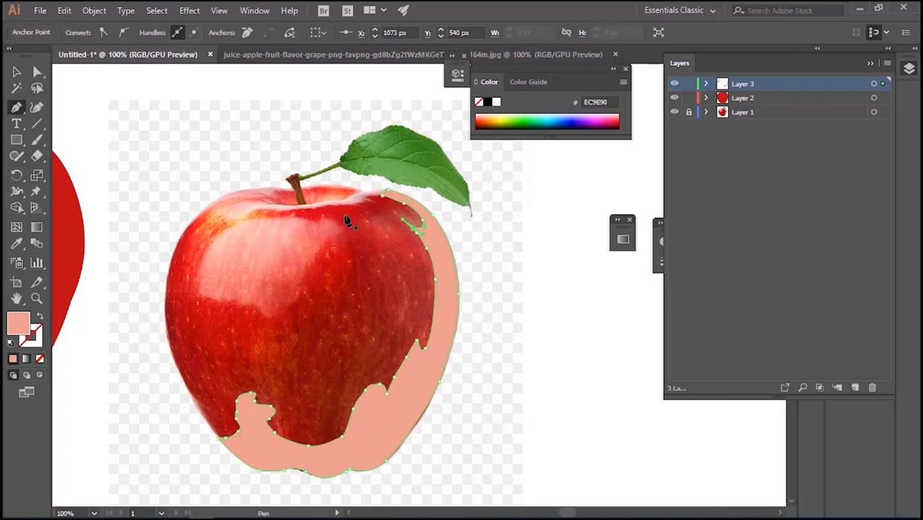
Move the traced reflection shape off the photo and fill it with muted red A93433 sampled from the apple's lower right
{"action": "left_click", "coordinate": [15, 72]}
{"action": "left_click_drag", "start_coordinate": [453, 328], "coordinate": [590, 349]}
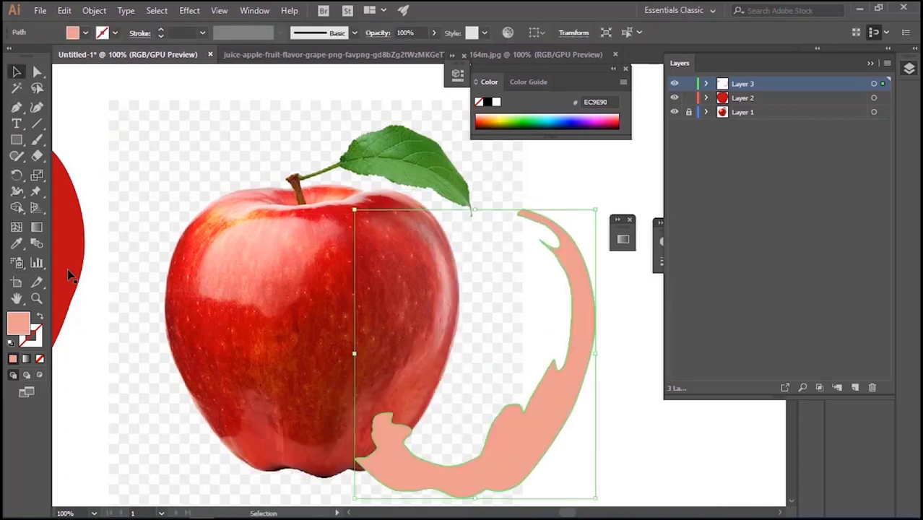
{"action": "left_click", "coordinate": [16, 243]}
{"action": "left_click", "coordinate": [368, 399]}
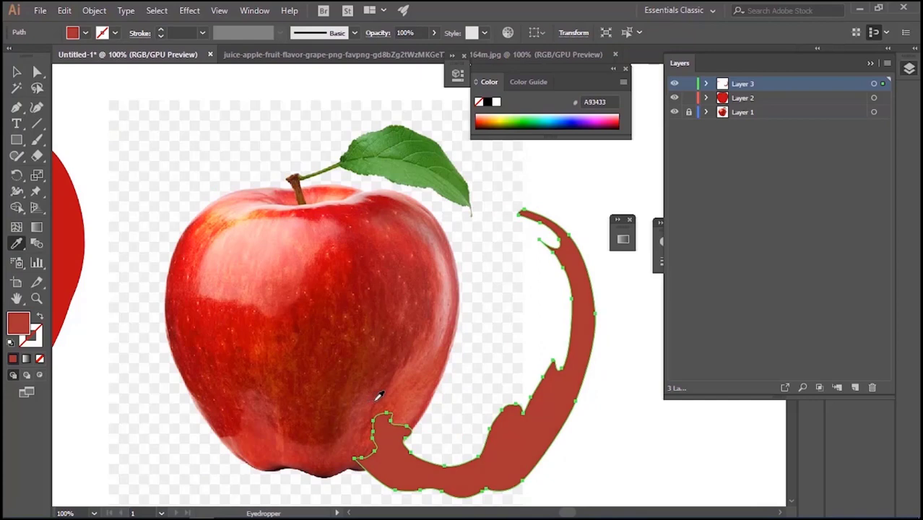
Shift the pink highlight to the upper left of the red apple and fit the muted red shape along its right and bottom edges
{"action": "key", "text": "ctrl+minus"}
{"action": "key", "text": "ctrl+minus"}
{"action": "key", "text": "v"}
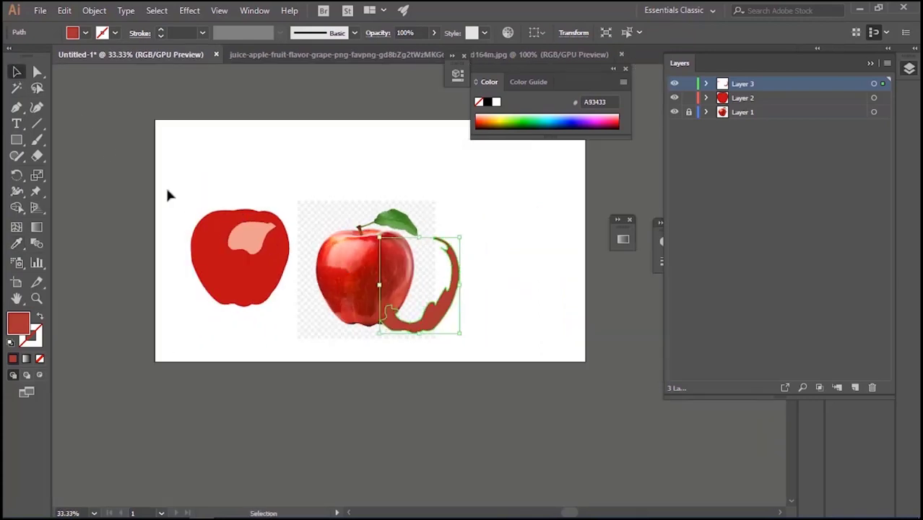
{"action": "left_click_drag", "start_coordinate": [255, 245], "coordinate": [231, 244]}
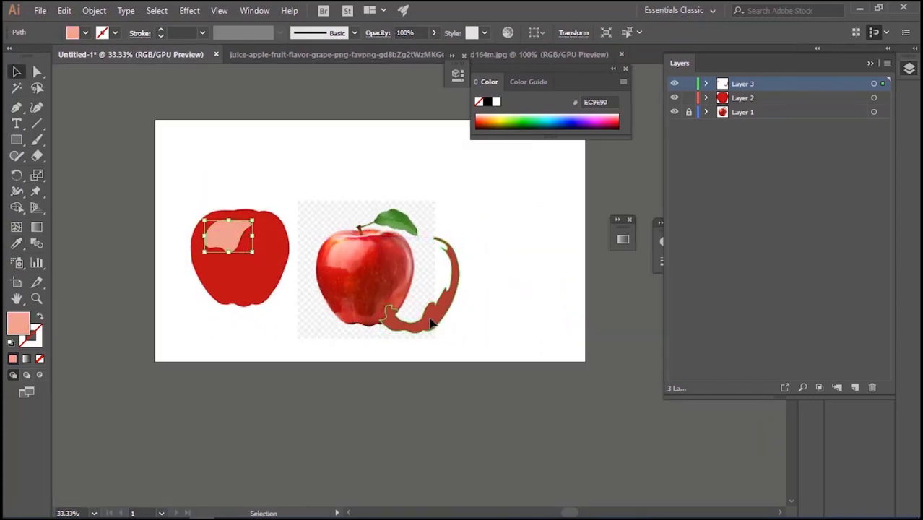
{"action": "left_click_drag", "start_coordinate": [431, 323], "coordinate": [257, 298]}
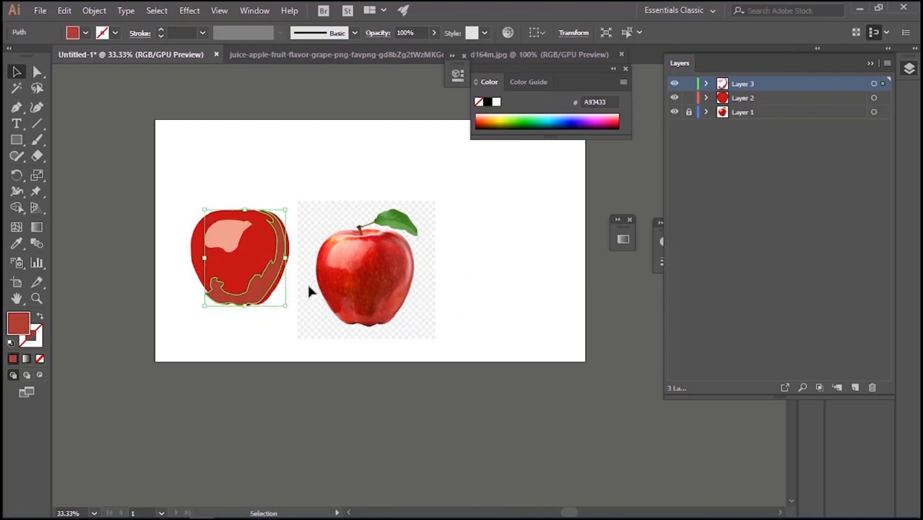
{"action": "key", "text": "Right"}
{"action": "key", "text": "Right"}
{"action": "key", "text": "Right"}
{"action": "key", "text": "Right"}
{"action": "key", "text": "Right"}
{"action": "key", "text": "Right"}
{"action": "key", "text": "Right"}
{"action": "key", "text": "Right"}
{"action": "key", "text": "Right"}
{"action": "key", "text": "Right"}
{"action": "key", "text": "Right"}
{"action": "key", "text": "Right"}
{"action": "key", "text": "Right"}
{"action": "key", "text": "Right"}
{"action": "key", "text": "Right"}
{"action": "key", "text": "Right"}
{"action": "key", "text": "Right"}
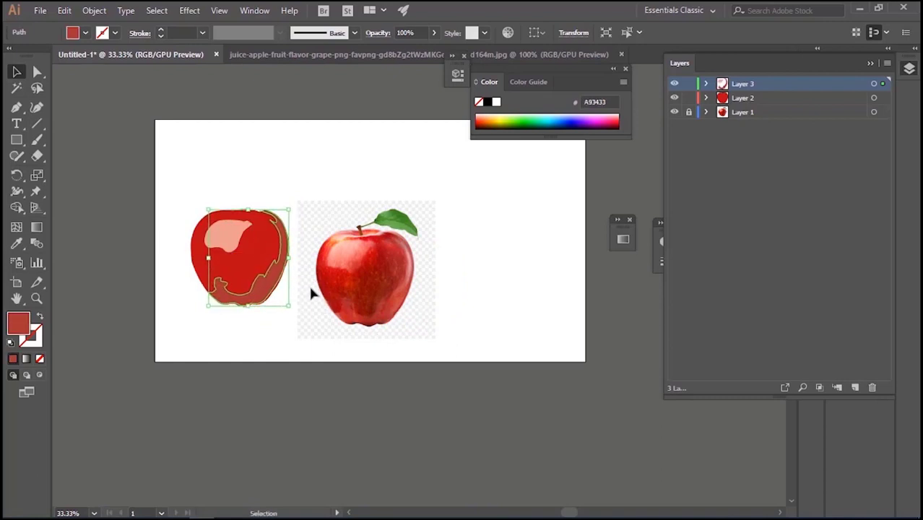
{"action": "left_click", "coordinate": [318, 313]}
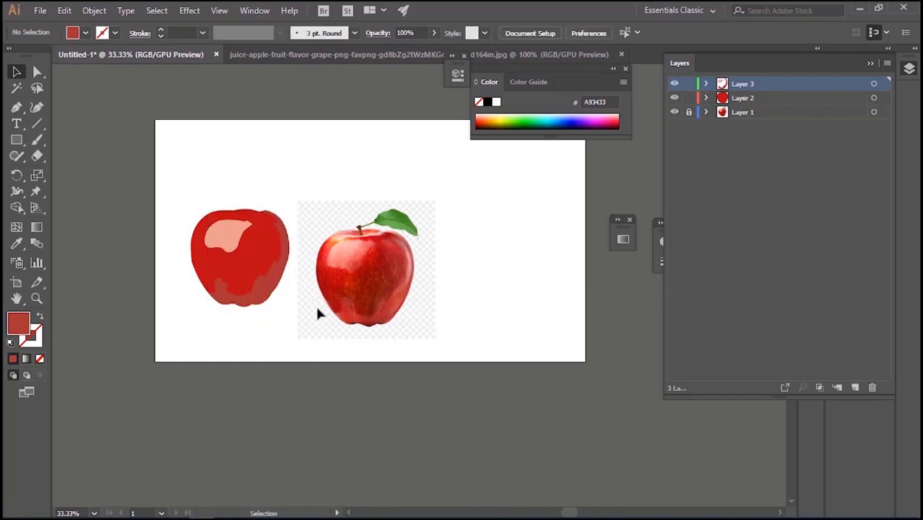
Reshape the red apple body's outline at its lower right and bottom with Direct Selection to fit the reflection shape
{"action": "left_click", "coordinate": [271, 302]}
{"action": "key", "text": "ctrl+equal"}
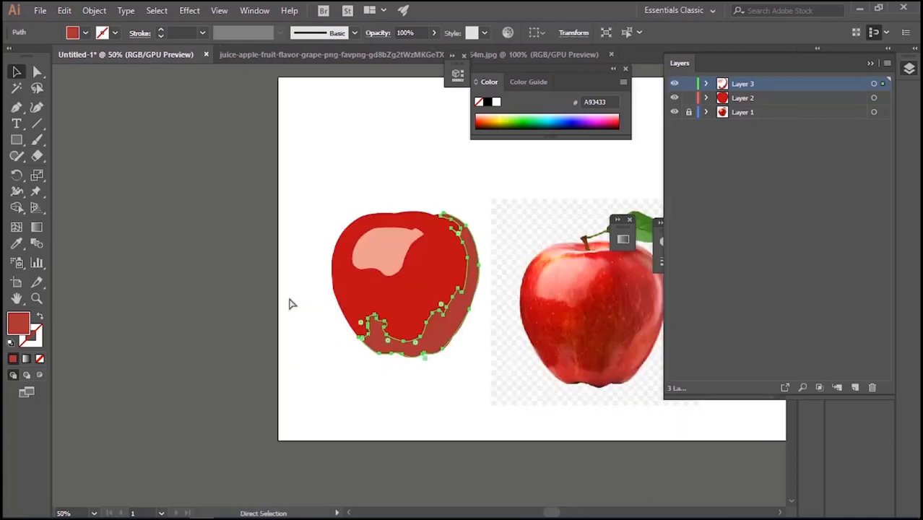
{"action": "key", "text": "ctrl+equal"}
{"action": "key", "text": "v"}
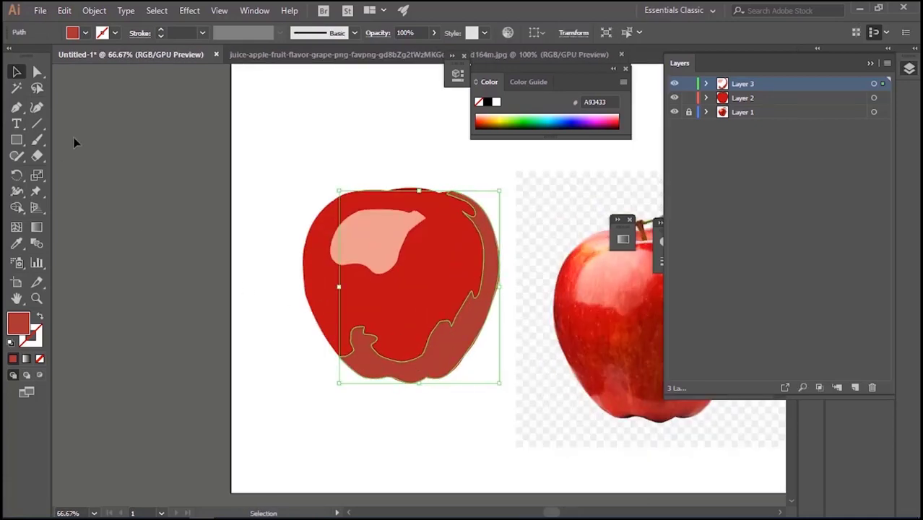
{"action": "key", "text": "a"}
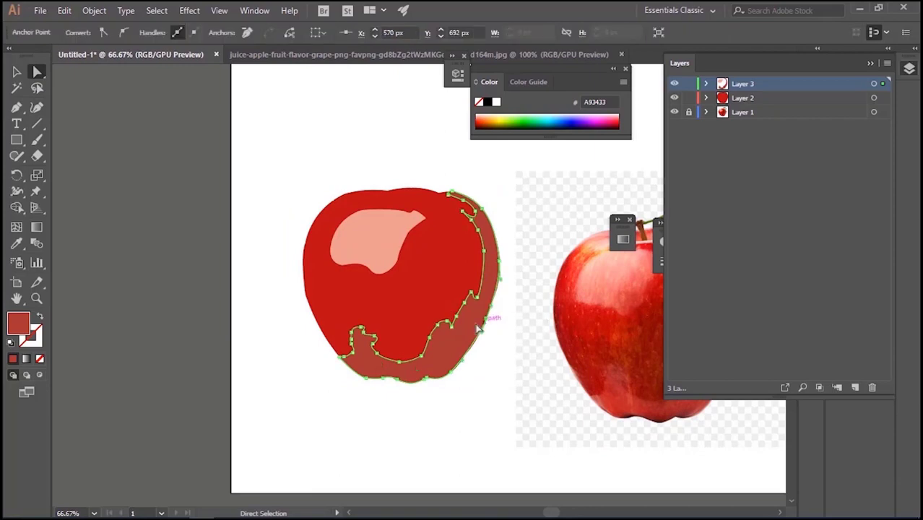
{"action": "left_click", "coordinate": [480, 340]}
{"action": "left_click", "coordinate": [490, 327]}
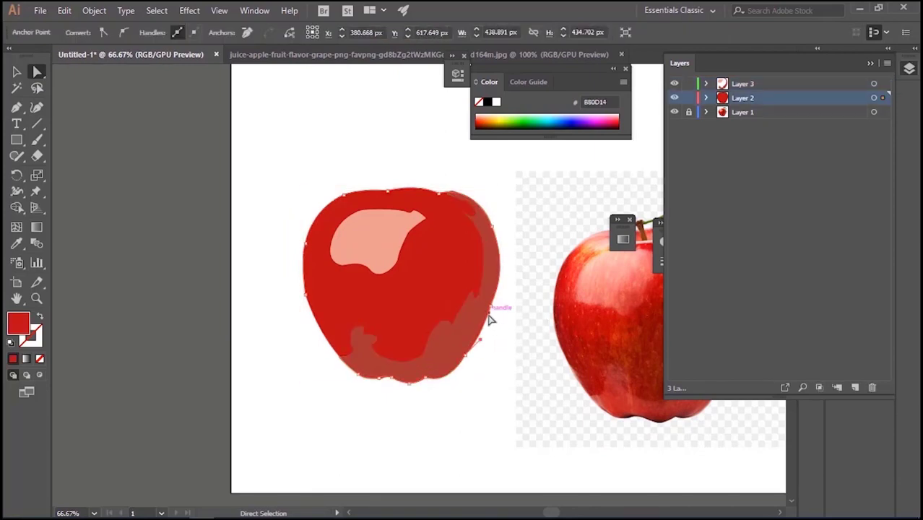
{"action": "left_click_drag", "start_coordinate": [488, 316], "coordinate": [483, 346]}
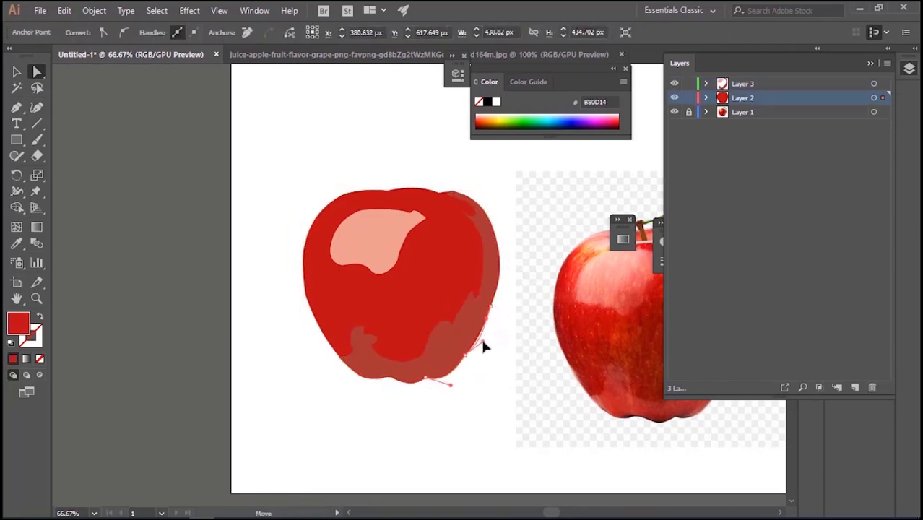
{"action": "left_click", "coordinate": [379, 380]}
{"action": "mouse_move", "coordinate": [387, 391]}
{"action": "left_mouse_down"}
{"action": "mouse_move", "coordinate": [396, 382]}
{"action": "mouse_move", "coordinate": [394, 390]}
{"action": "left_mouse_up"}
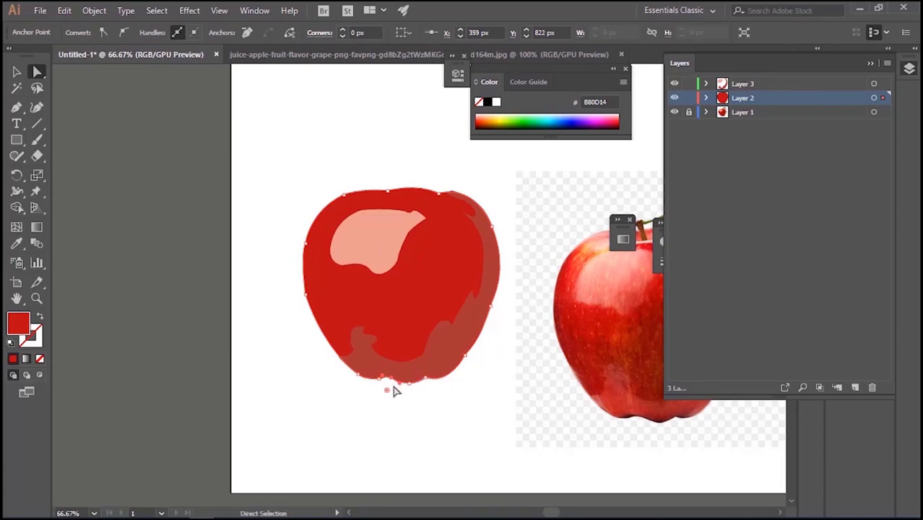
{"action": "left_click", "coordinate": [401, 399]}
Set the reflection shape's opacity to 73% and refill it with red BF2F32 sampled from the lower part of the photo's apple
{"action": "left_click", "coordinate": [425, 363]}
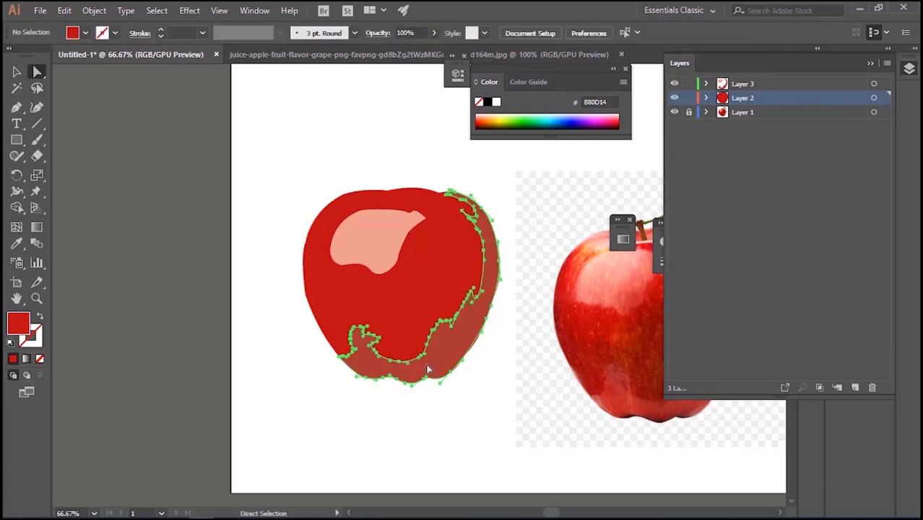
{"action": "left_click", "coordinate": [15, 74]}
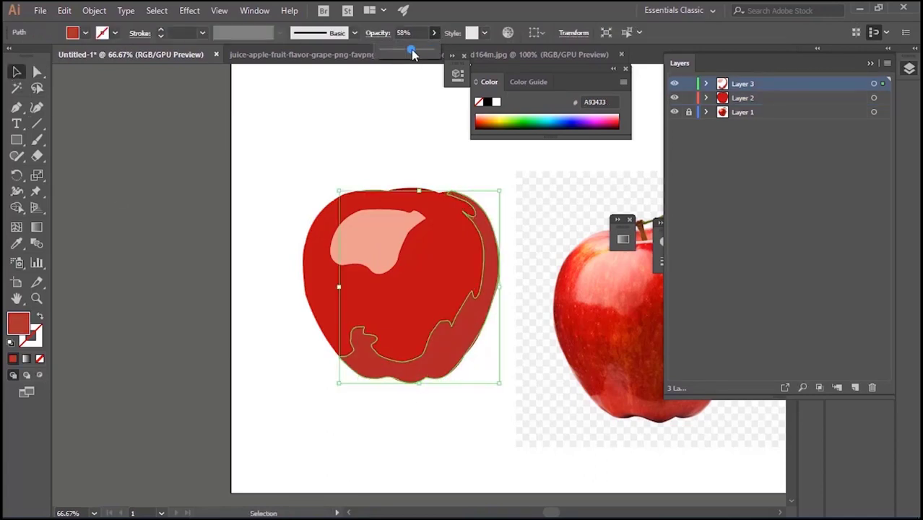
{"action": "key", "text": "i"}
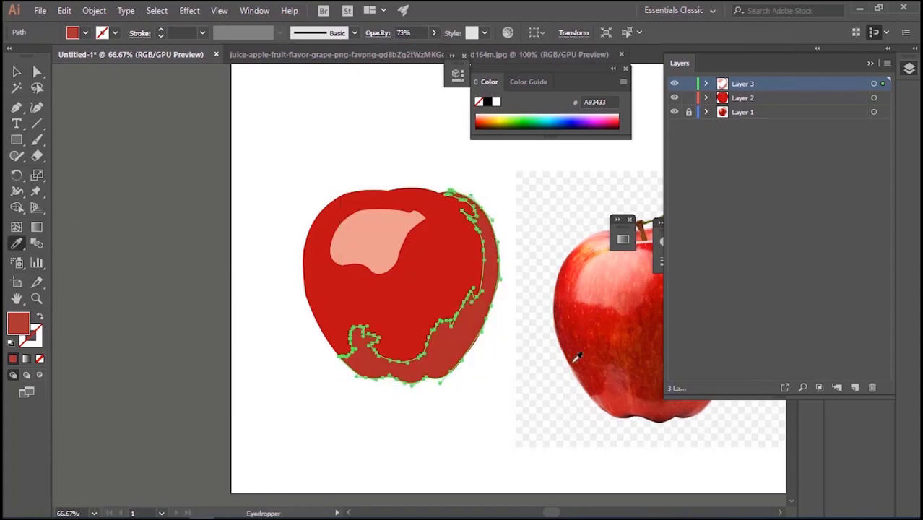
{"action": "left_click", "coordinate": [622, 385]}
{"action": "key", "text": "v"}
{"action": "left_click", "coordinate": [259, 181]}
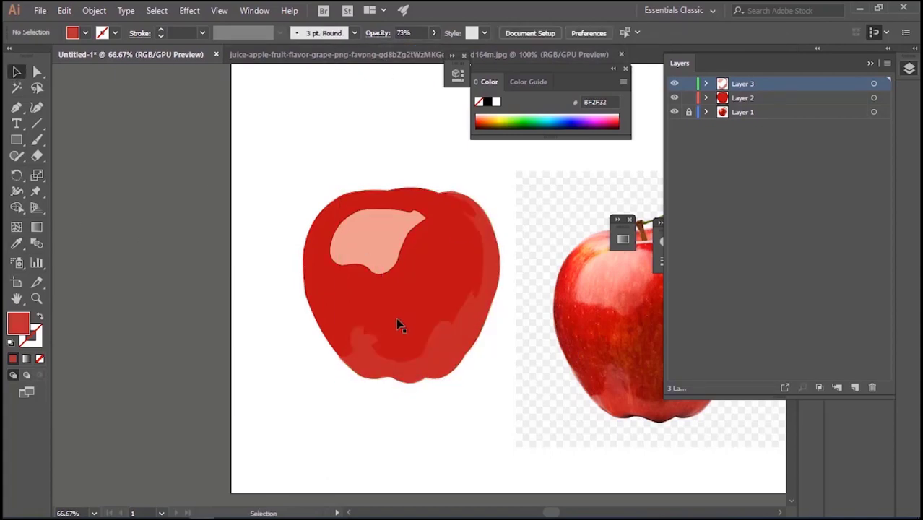
Set the pink highlight's opacity to 70%
{"action": "left_click_drag", "start_coordinate": [506, 345], "coordinate": [371, 326]}
{"action": "left_click", "coordinate": [313, 320]}
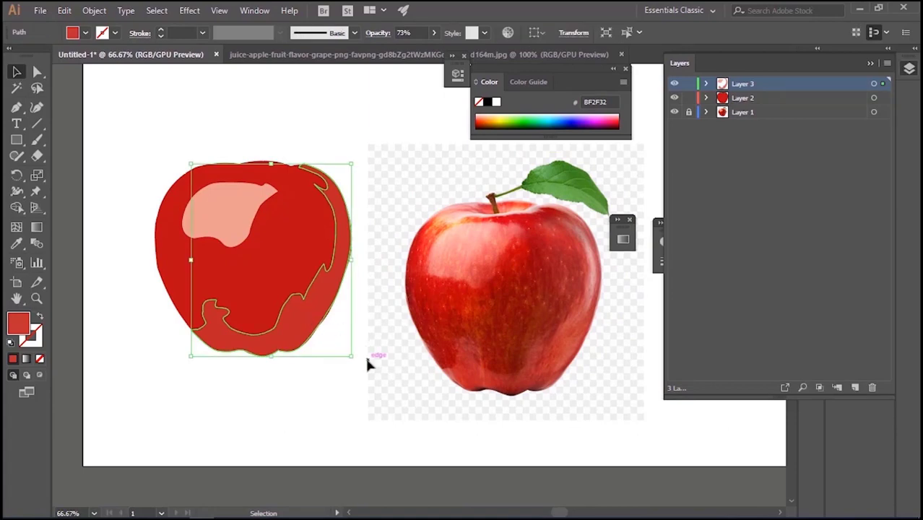
{"action": "left_click", "coordinate": [371, 358]}
{"action": "left_click", "coordinate": [224, 210]}
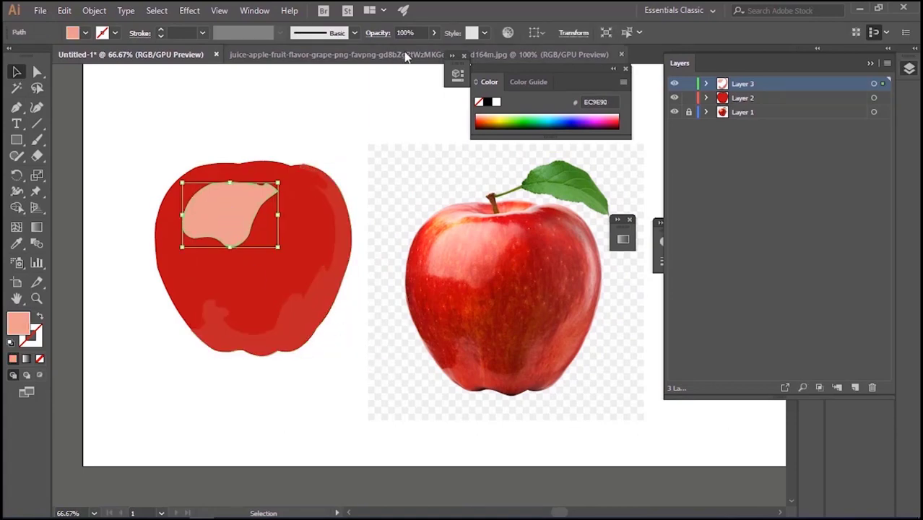
{"action": "left_click", "coordinate": [434, 33]}
{"action": "left_click_drag", "start_coordinate": [434, 50], "coordinate": [415, 56]}
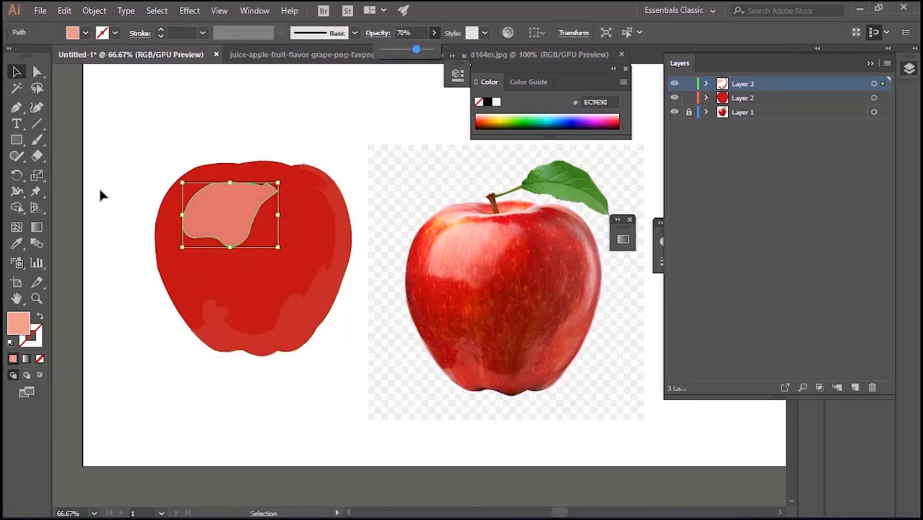
Apply a linear gradient fill to the pink highlight and set its starting colour to light pink FFC2C2
{"action": "left_click", "coordinate": [45, 226]}
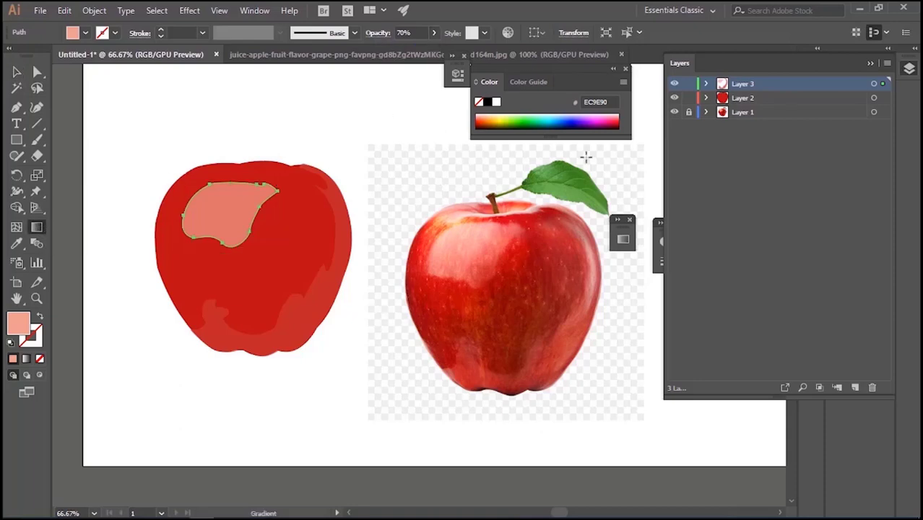
{"action": "left_click", "coordinate": [624, 239]}
{"action": "left_click", "coordinate": [452, 333]}
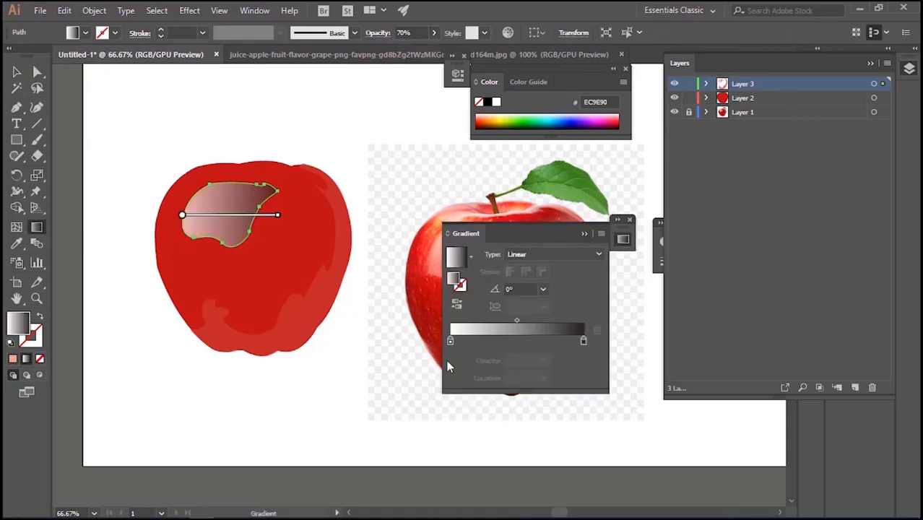
{"action": "left_click", "coordinate": [450, 341]}
{"action": "double_click", "coordinate": [17, 327]}
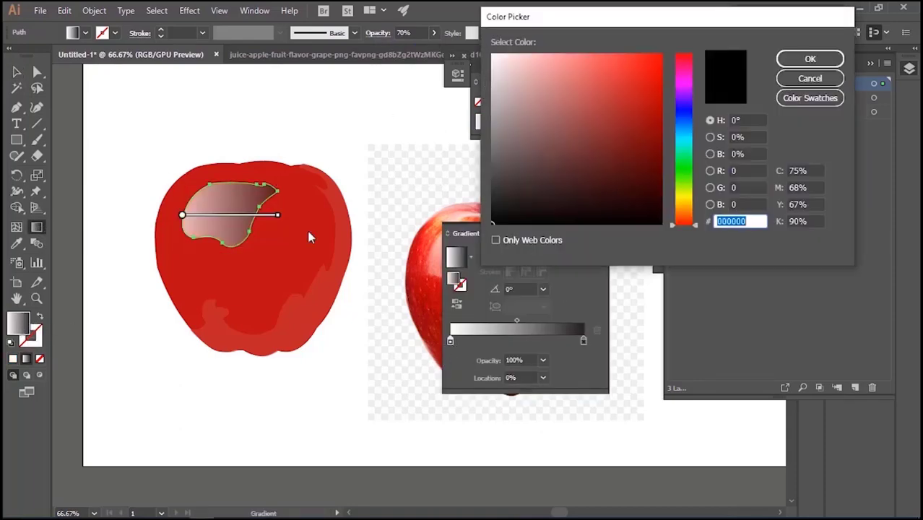
{"action": "left_click", "coordinate": [533, 54]}
{"action": "left_click", "coordinate": [786, 62]}
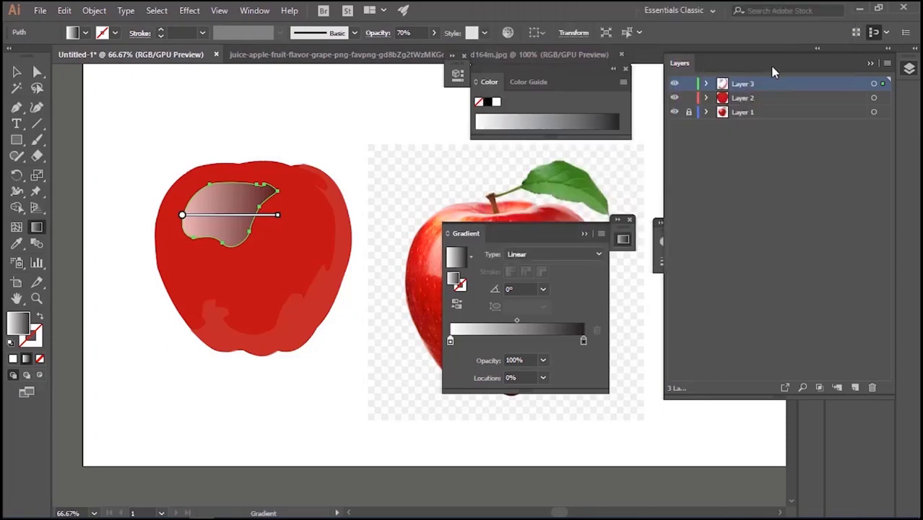
Set the end colour of the highlight's gradient to the pink FF7BAC swatch
{"action": "left_click", "coordinate": [584, 342]}
{"action": "double_click", "coordinate": [584, 342]}
{"action": "left_click", "coordinate": [476, 423]}
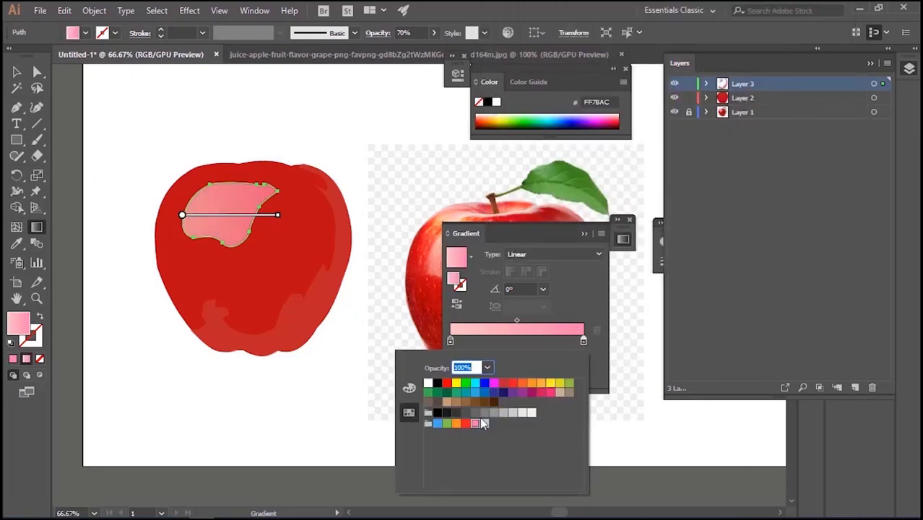
{"action": "left_click", "coordinate": [590, 309]}
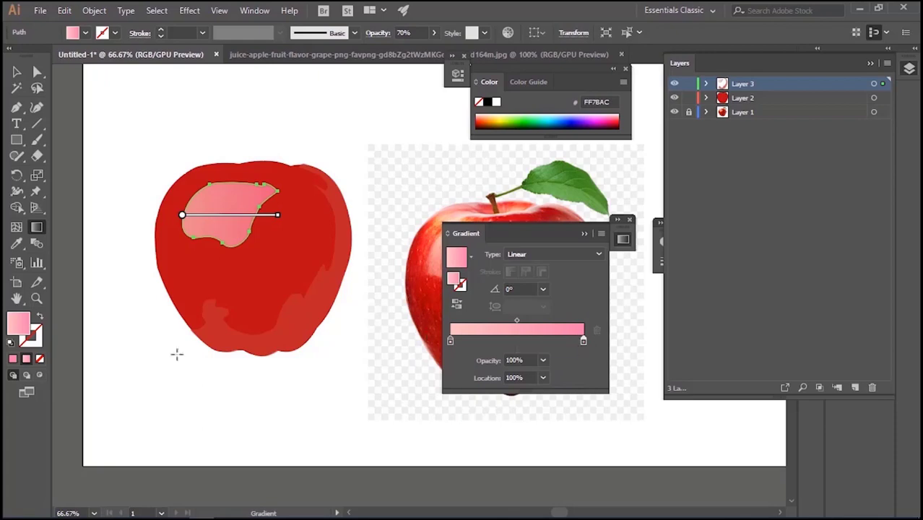
Set the highlight gradient's end colour to F9BBBB and its starting colour to F9E5E5
{"action": "double_click", "coordinate": [23, 324]}
{"action": "left_click", "coordinate": [534, 57]}
{"action": "left_click", "coordinate": [788, 61]}
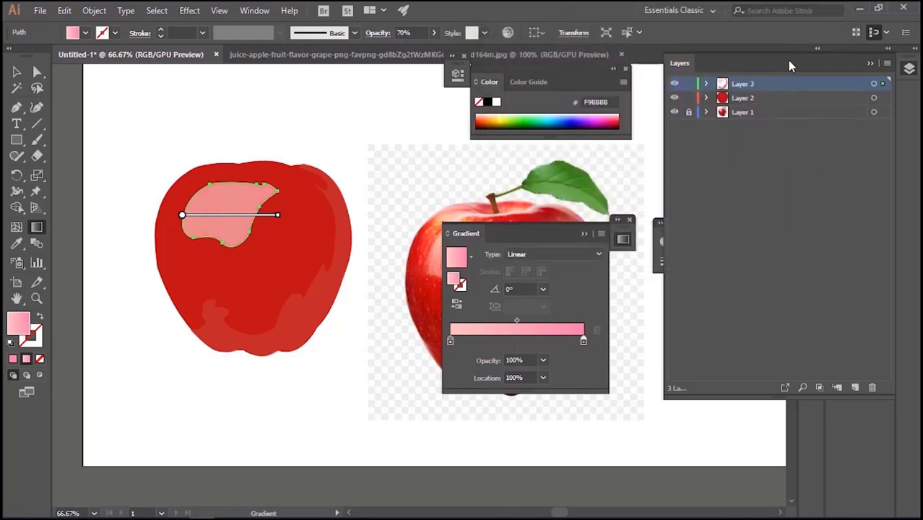
{"action": "double_click", "coordinate": [21, 329]}
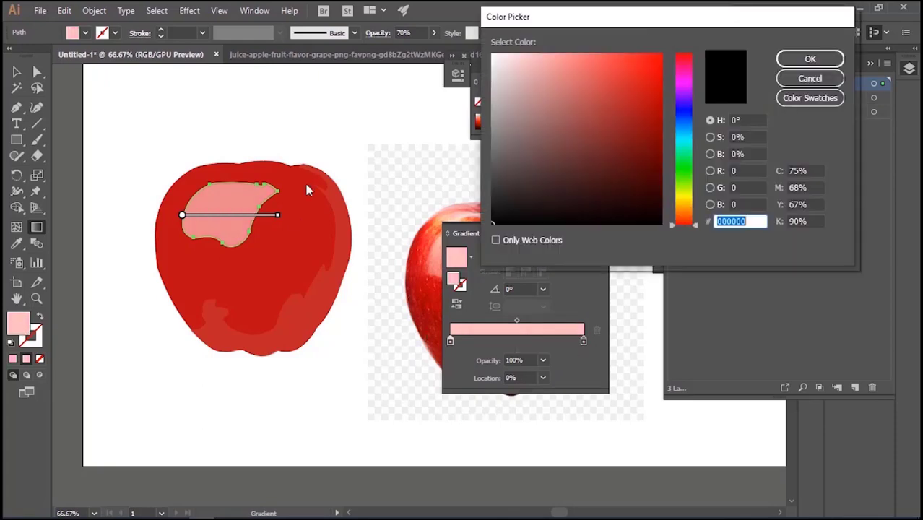
{"action": "left_click", "coordinate": [506, 57]}
{"action": "left_click", "coordinate": [810, 58]}
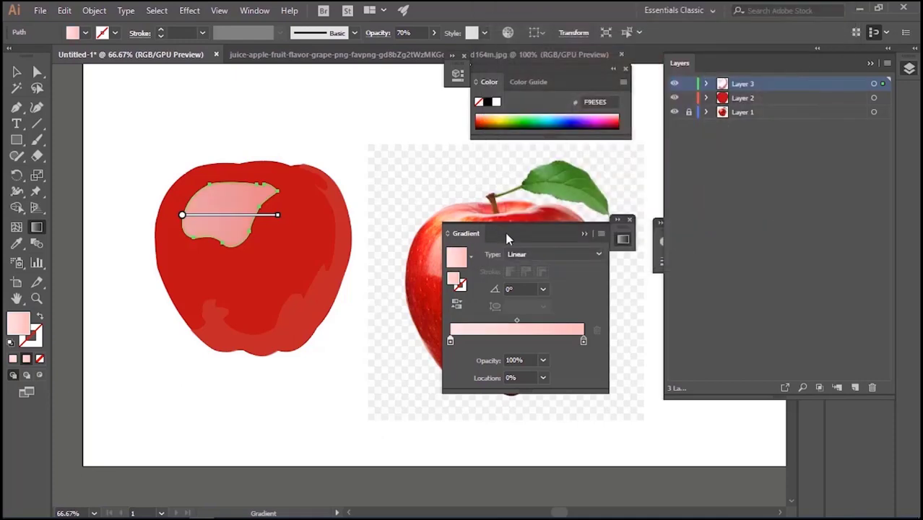
Redirect the highlight's gradient so it runs nearly vertically from its upper edge to its lower edge
{"action": "left_click_drag", "start_coordinate": [506, 238], "coordinate": [591, 257]}
{"action": "left_click_drag", "start_coordinate": [233, 183], "coordinate": [224, 250]}
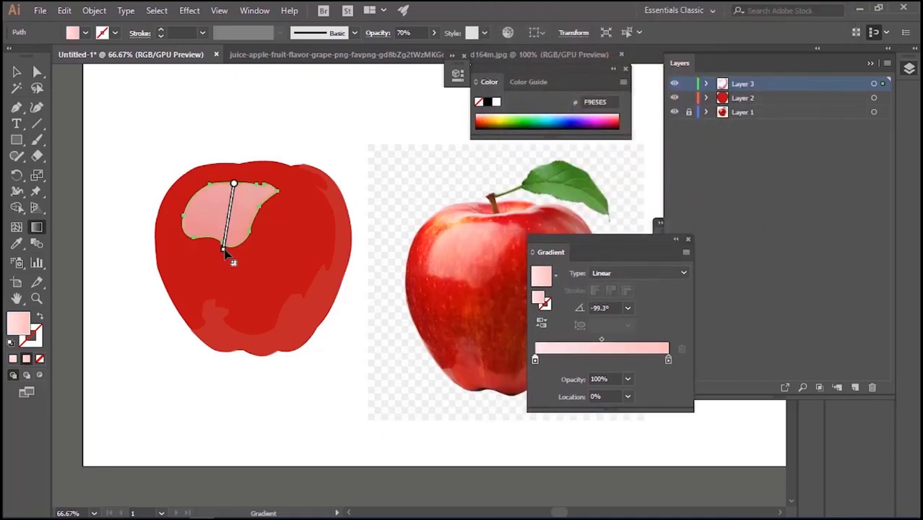
{"action": "left_click_drag", "start_coordinate": [235, 161], "coordinate": [222, 263]}
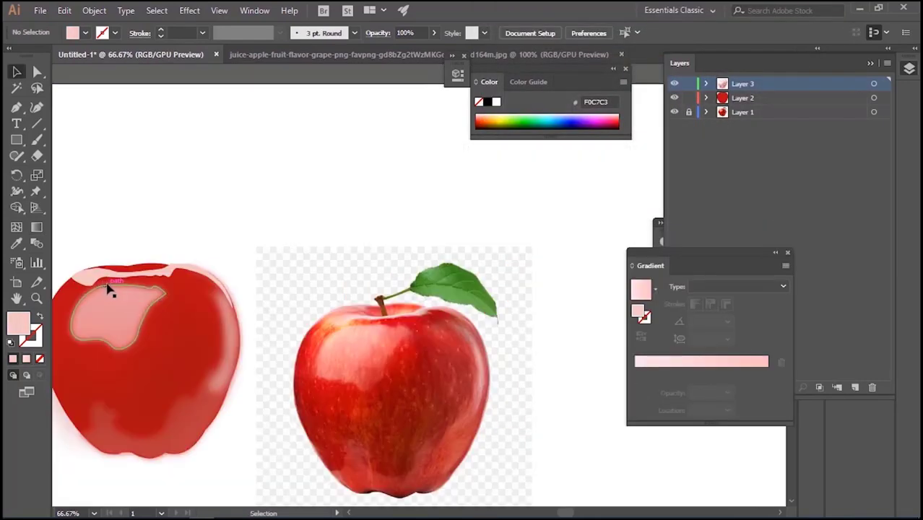
Place the thin pale pink strip along the red apple's top and reshape its right arc and tip to follow the outline
{"action": "left_click_drag", "start_coordinate": [107, 288], "coordinate": [157, 271]}
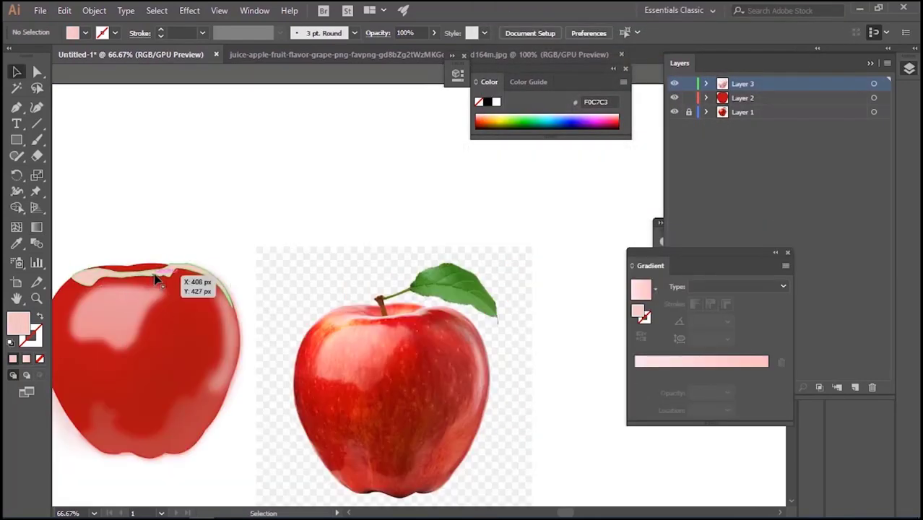
{"action": "key", "text": "ctrl+equal"}
{"action": "key", "text": "ctrl+equal"}
{"action": "key", "text": "ctrl+equal"}
{"action": "left_click", "coordinate": [38, 72]}
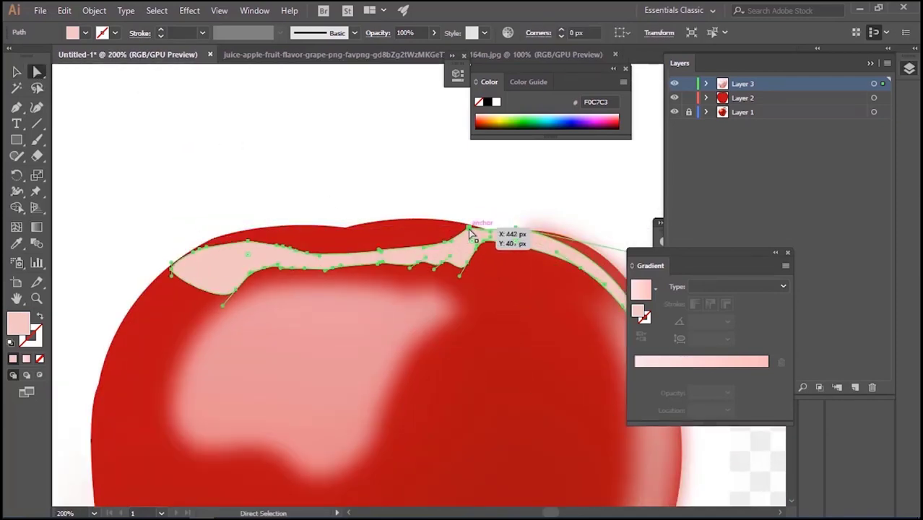
{"action": "left_click_drag", "start_coordinate": [441, 269], "coordinate": [348, 271]}
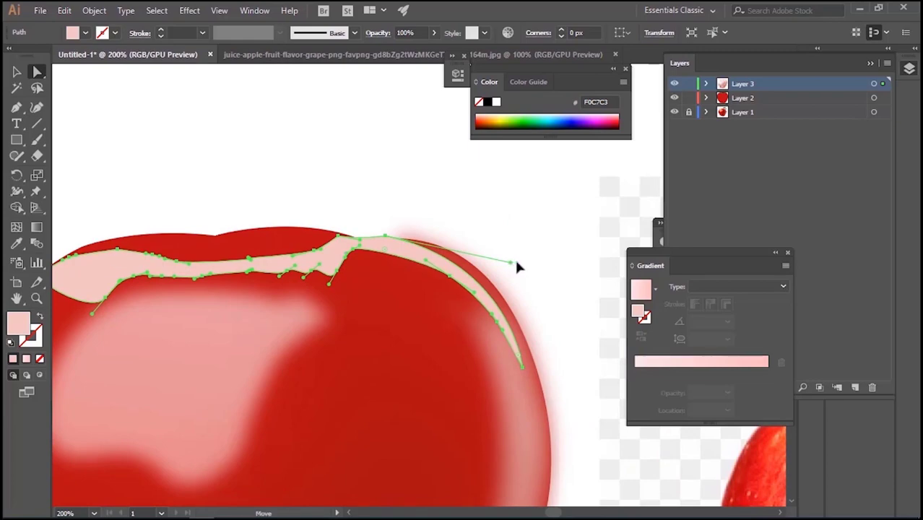
{"action": "left_click_drag", "start_coordinate": [517, 267], "coordinate": [527, 243]}
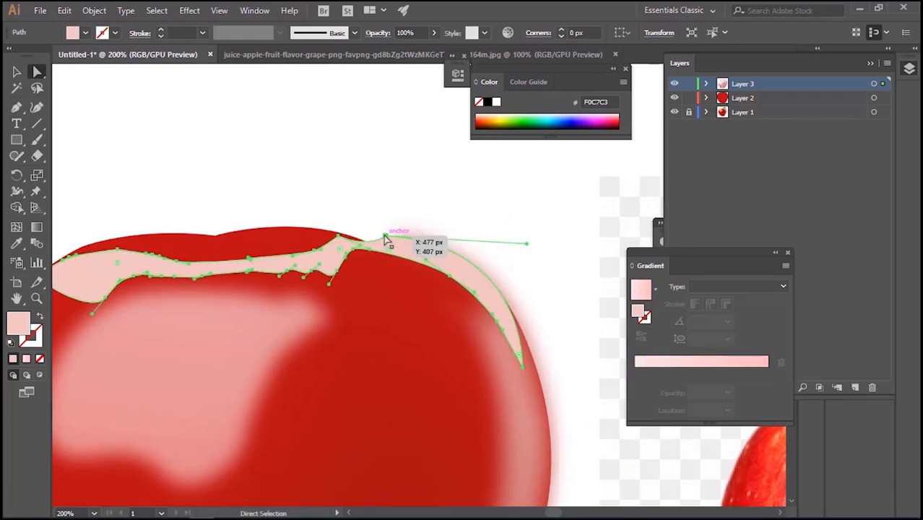
{"action": "left_click", "coordinate": [385, 238]}
{"action": "left_click_drag", "start_coordinate": [388, 251], "coordinate": [351, 268]}
{"action": "left_click", "coordinate": [17, 73]}
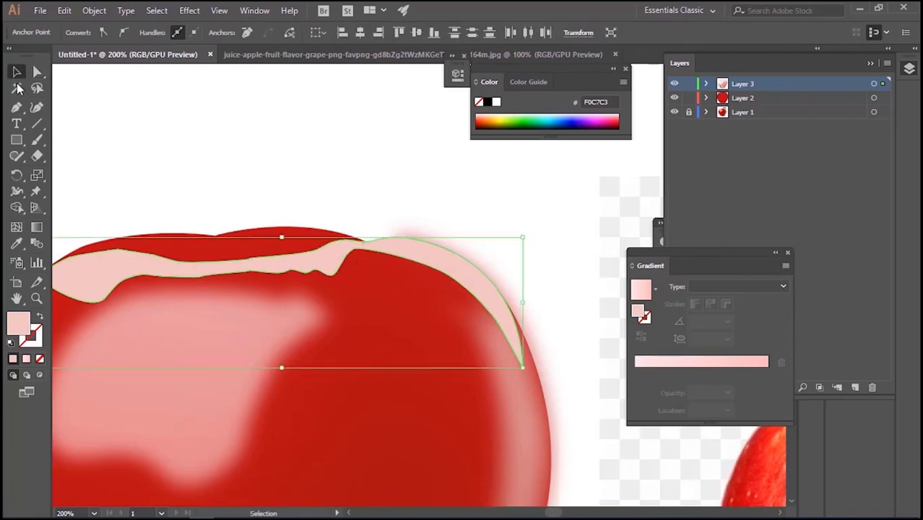
{"action": "key", "text": "a"}
{"action": "left_click_drag", "start_coordinate": [522, 368], "coordinate": [538, 383]}
Apply a Gaussian Blur with a 6.3-pixel radius to the pale pink strip and deselect it
{"action": "key", "text": "v"}
{"action": "key", "text": "ctrl+minus"}
{"action": "key", "text": "ctrl+minus"}
{"action": "key", "text": "ctrl+minus"}
{"action": "key", "text": "ctrl+minus"}
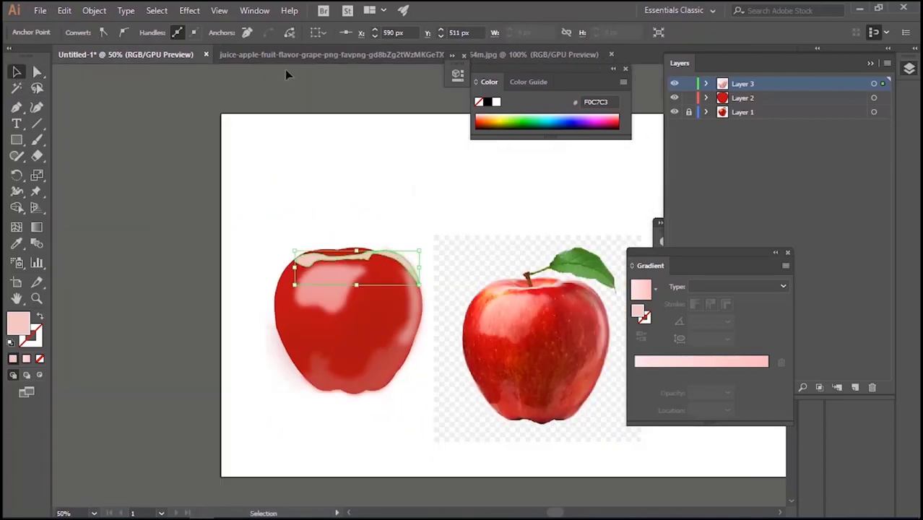
{"action": "left_click", "coordinate": [191, 11]}
{"action": "mouse_move", "coordinate": [294, 235]}
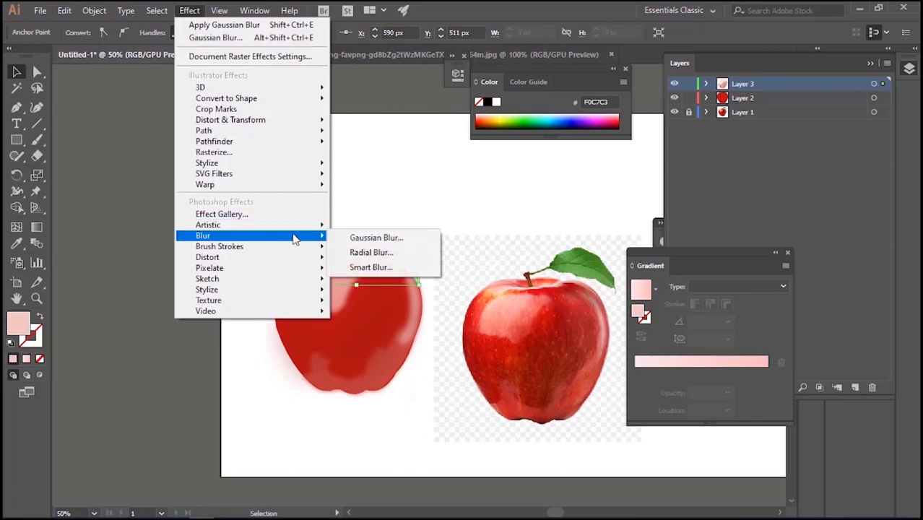
{"action": "left_click", "coordinate": [372, 234]}
{"action": "left_click", "coordinate": [499, 220]}
{"action": "left_click_drag", "start_coordinate": [554, 191], "coordinate": [549, 195]}
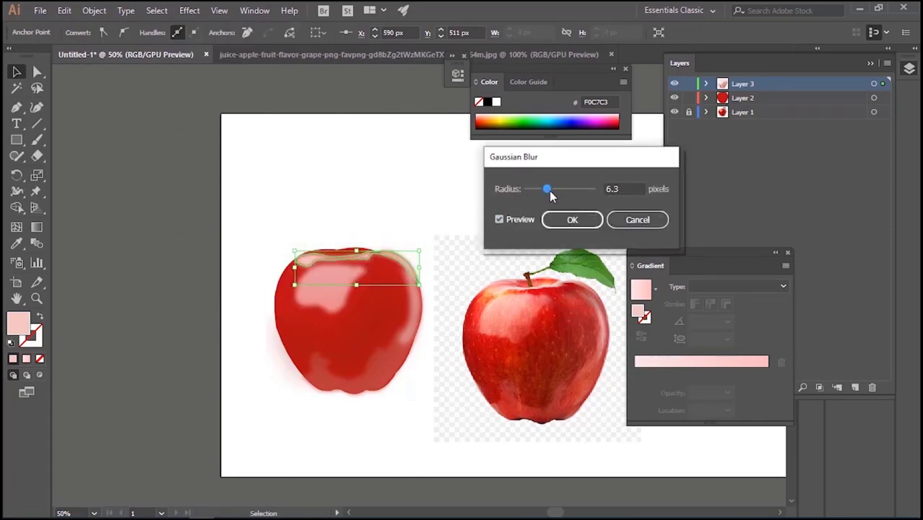
{"action": "left_click", "coordinate": [551, 221]}
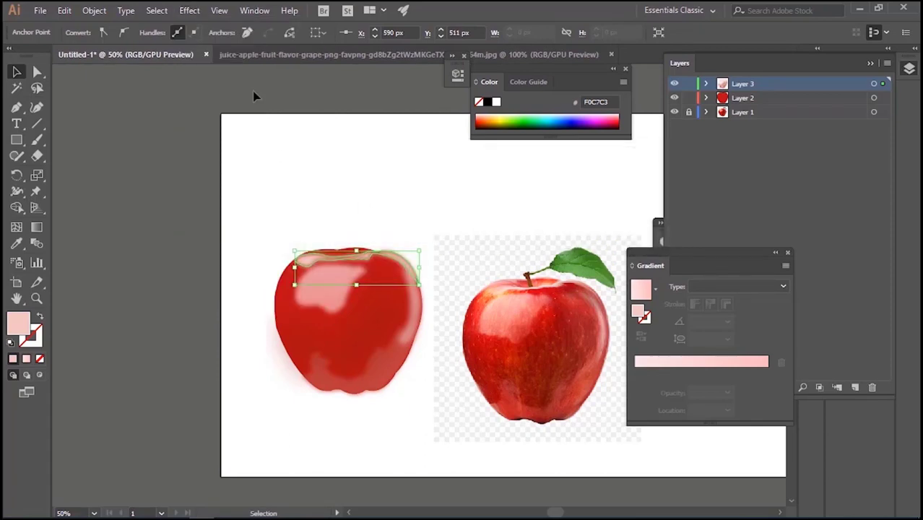
{"action": "left_click", "coordinate": [312, 197]}
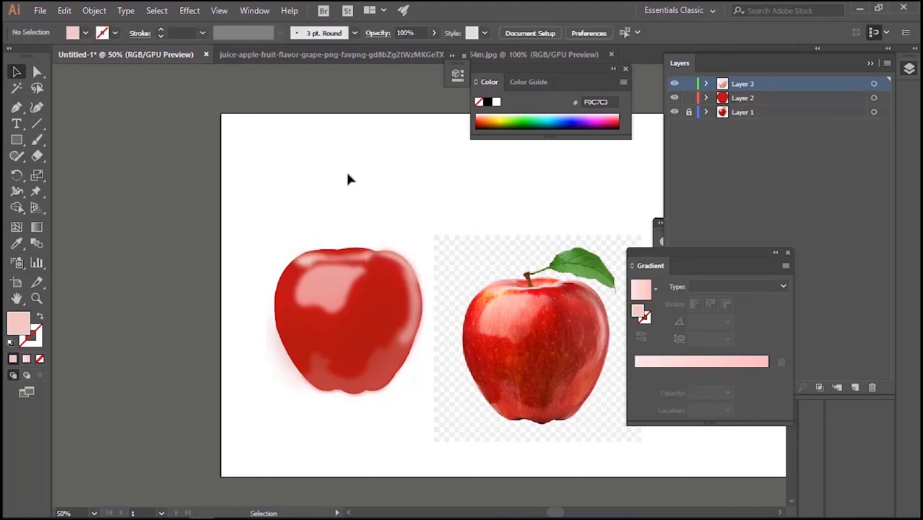
Trace the dark area at the upper right of the photo's apple as a closed shape with the Pen tool
{"action": "left_click", "coordinate": [16, 107]}
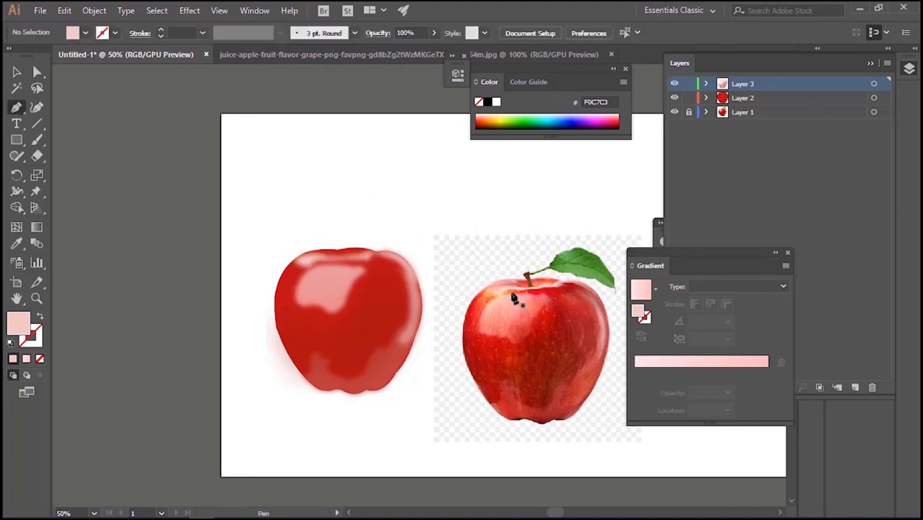
{"action": "left_click", "coordinate": [513, 292]}
{"action": "left_click_drag", "start_coordinate": [549, 299], "coordinate": [567, 358]}
{"action": "left_click_drag", "start_coordinate": [584, 356], "coordinate": [545, 286]}
{"action": "left_click_drag", "start_coordinate": [529, 285], "coordinate": [521, 287]}
{"action": "left_click", "coordinate": [507, 291]}
{"action": "left_click", "coordinate": [17, 72]}
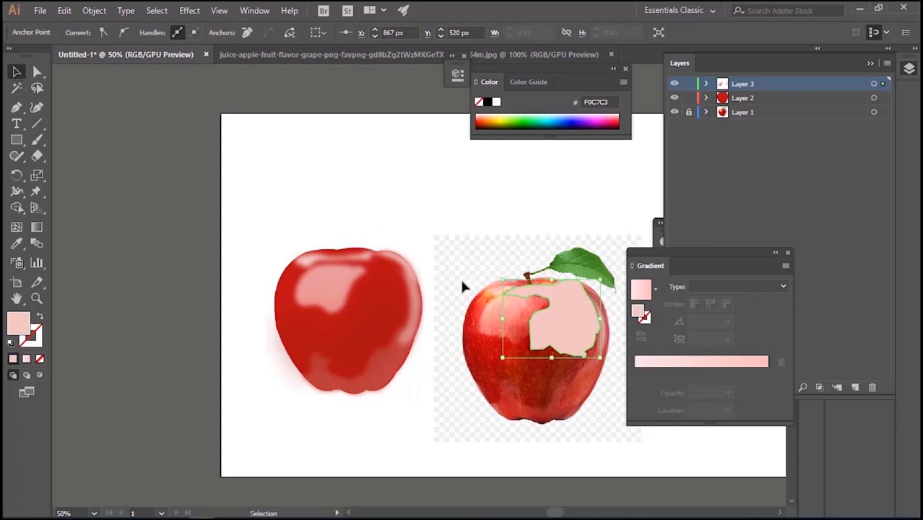
Move the traced shape off the photo, fill it with dark red 850505 sampled from the apple and set its opacity to 26%
{"action": "left_click_drag", "start_coordinate": [561, 325], "coordinate": [434, 246]}
{"action": "key", "text": "i"}
{"action": "left_click", "coordinate": [517, 365]}
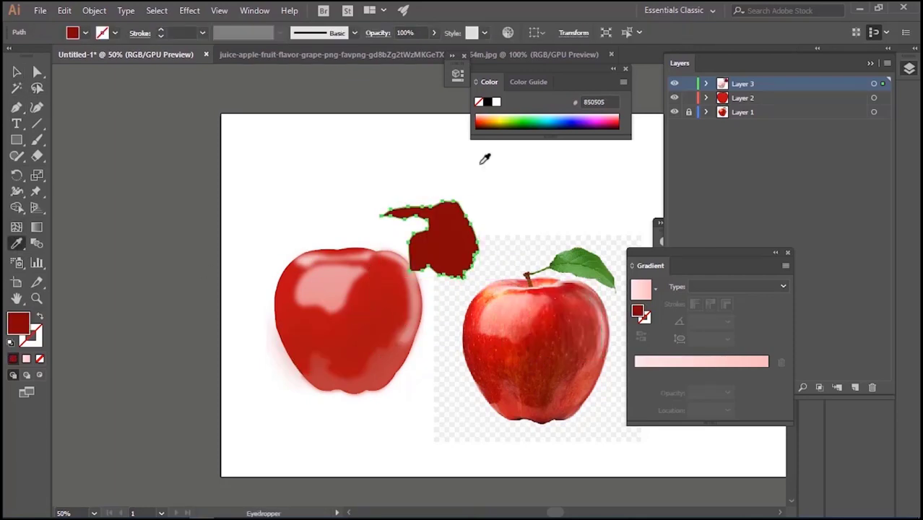
{"action": "left_click_drag", "start_coordinate": [397, 52], "coordinate": [395, 54]}
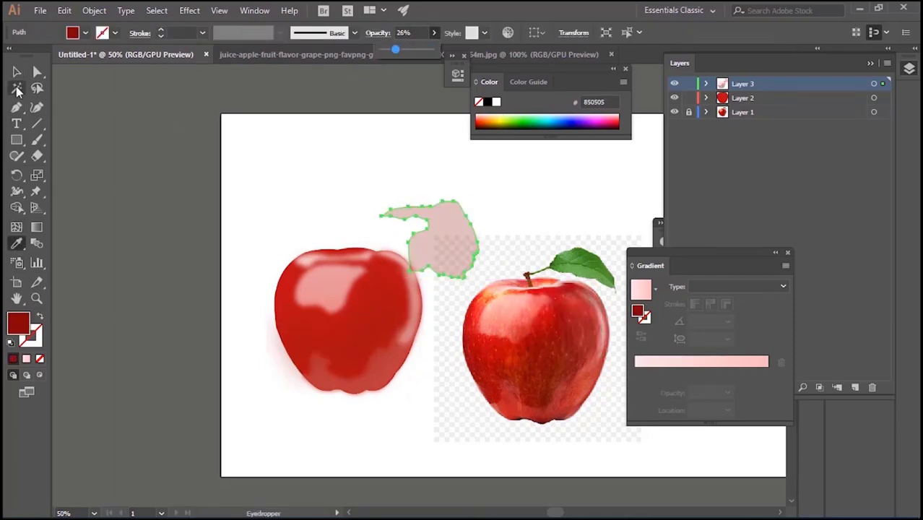
Transfer the dark red shape to a new layer above Layer 2 and position it over the drawn apple's upper right
{"action": "left_click", "coordinate": [16, 73]}
{"action": "key", "text": "ctrl+x"}
{"action": "left_click", "coordinate": [759, 98]}
{"action": "left_click", "coordinate": [855, 388]}
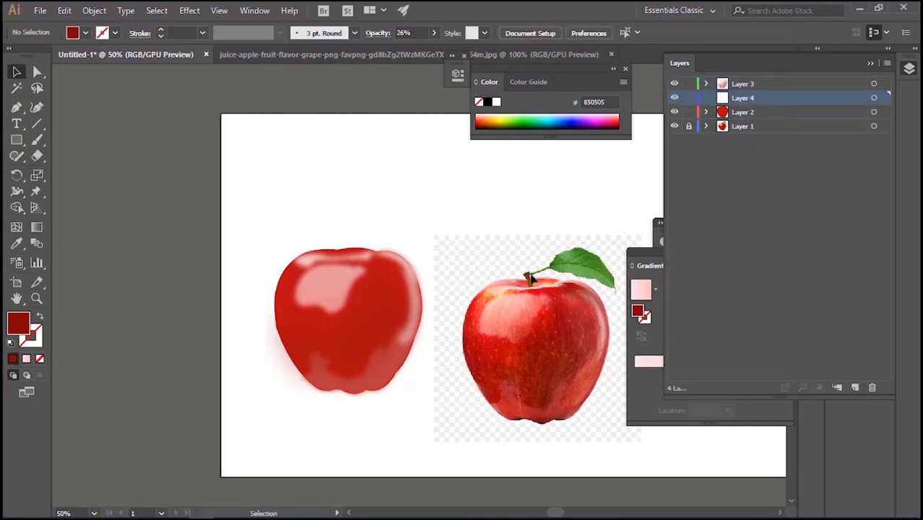
{"action": "key", "text": "ctrl+v"}
{"action": "left_click_drag", "start_coordinate": [448, 252], "coordinate": [381, 309]}
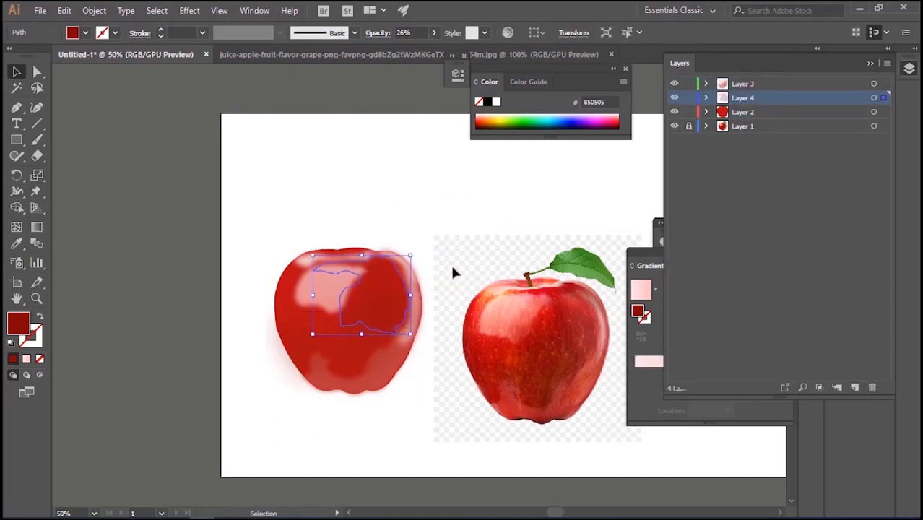
Make Layer 4 active and hide Layer 3 to isolate the dark red shading shape on the apple
{"action": "left_click", "coordinate": [463, 234]}
{"action": "left_click", "coordinate": [390, 273]}
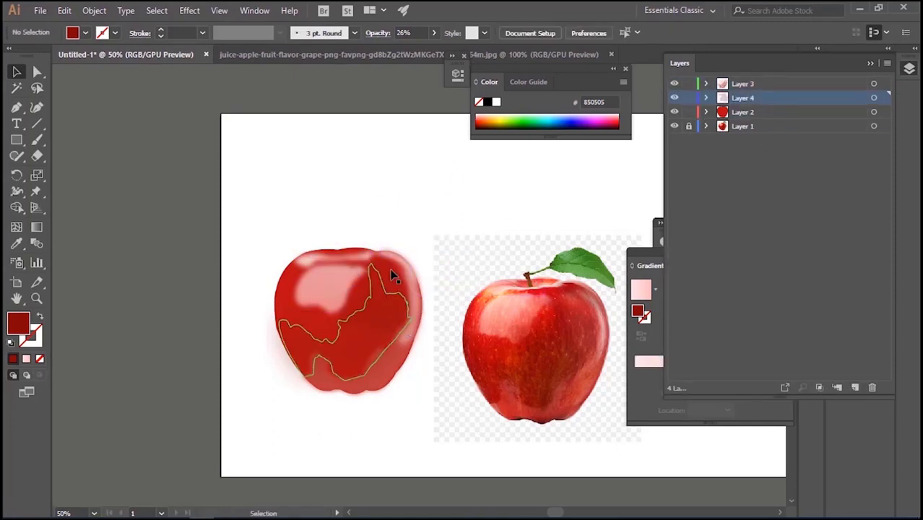
{"action": "left_click", "coordinate": [461, 177]}
{"action": "key", "text": "ctrl+equal"}
{"action": "key", "text": "ctrl+equal"}
{"action": "left_click", "coordinate": [362, 244]}
{"action": "left_click", "coordinate": [343, 189]}
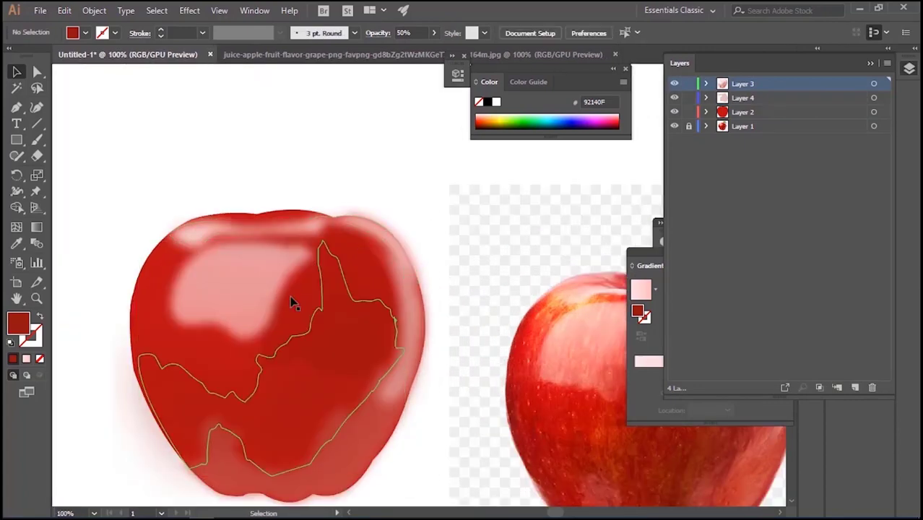
{"action": "left_click", "coordinate": [274, 342]}
{"action": "key", "text": "ctrl+c"}
{"action": "left_click", "coordinate": [746, 98]}
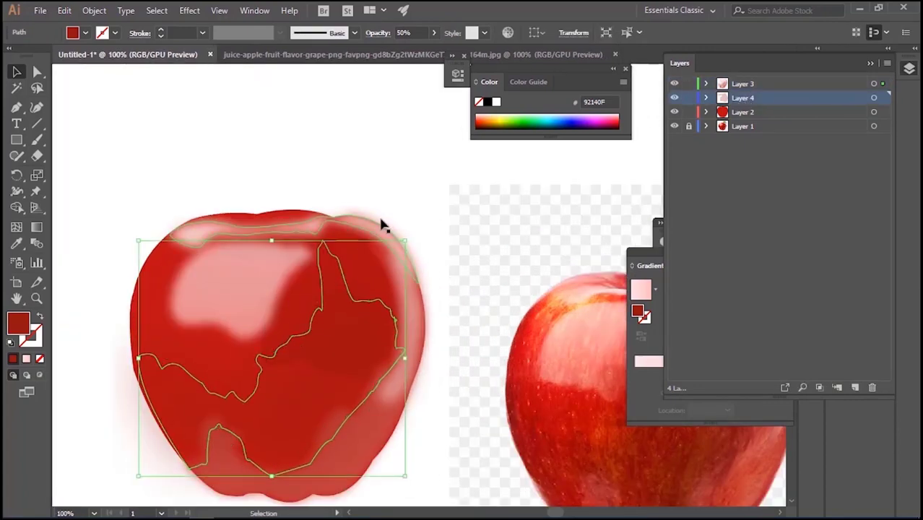
{"action": "key", "text": "ctrl+3"}
Pull the right edge of the dark red shape outward toward the apple's outline with Direct Selection
{"action": "left_click", "coordinate": [361, 266]}
{"action": "key", "text": "a"}
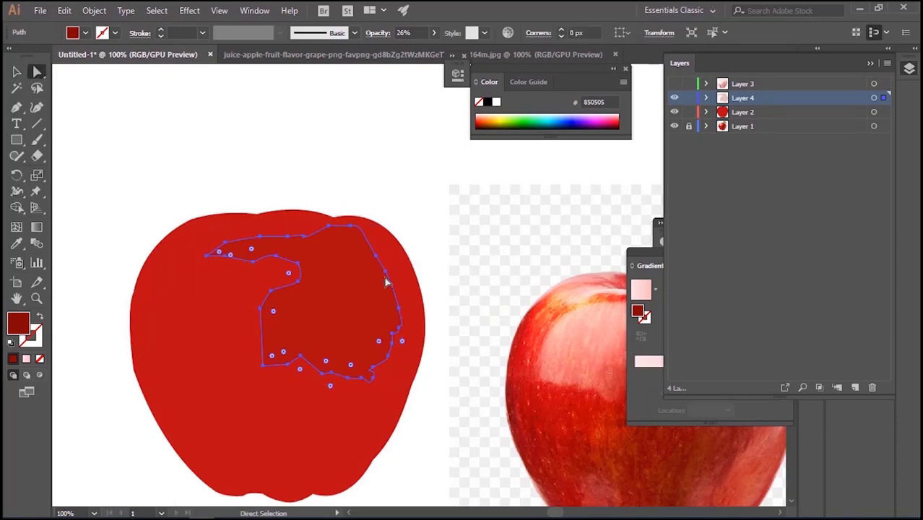
{"action": "left_click_drag", "start_coordinate": [386, 280], "coordinate": [405, 302]}
{"action": "key", "text": "v"}
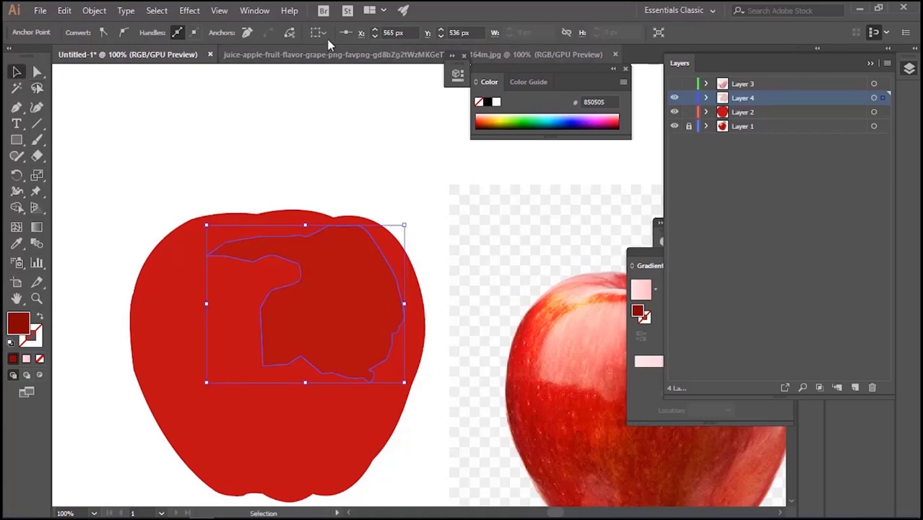
Apply a Gaussian Blur with a radius below 7.8 pixels to the dark red shape
{"action": "left_click", "coordinate": [190, 10]}
{"action": "mouse_move", "coordinate": [284, 239]}
{"action": "left_click", "coordinate": [499, 219]}
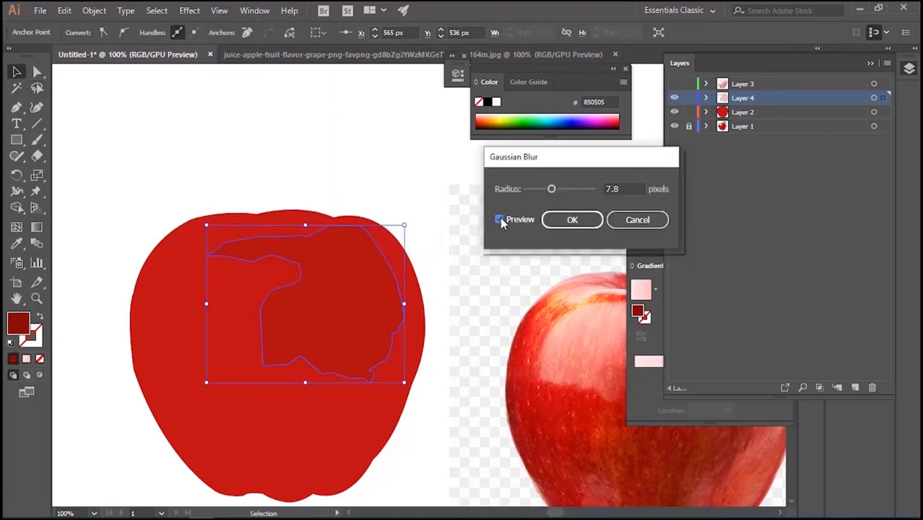
{"action": "left_click_drag", "start_coordinate": [552, 189], "coordinate": [538, 190]}
{"action": "left_click", "coordinate": [571, 219]}
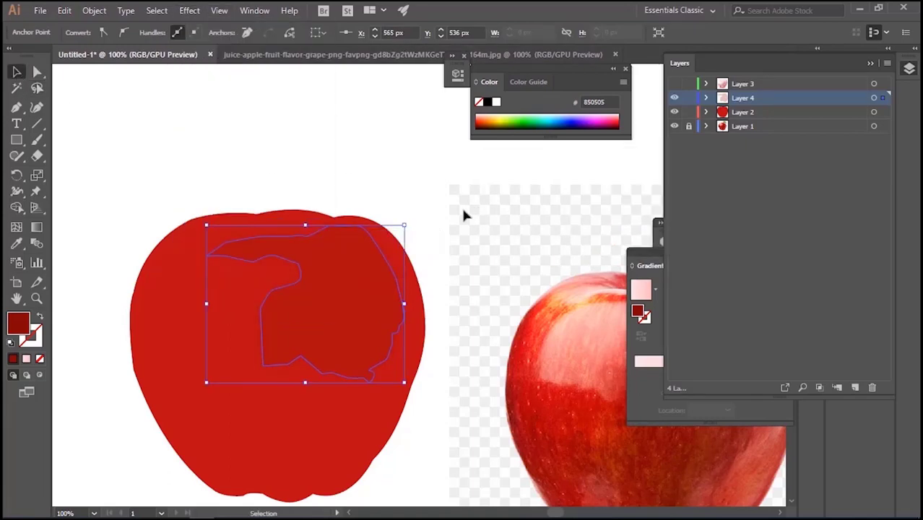
Deselect the dark red shape and show Layer 3 again
{"action": "key", "text": "ctrl+shift+a"}
{"action": "key", "text": "ctrl+minus"}
{"action": "key", "text": "ctrl+minus"}
{"action": "left_click", "coordinate": [674, 98]}
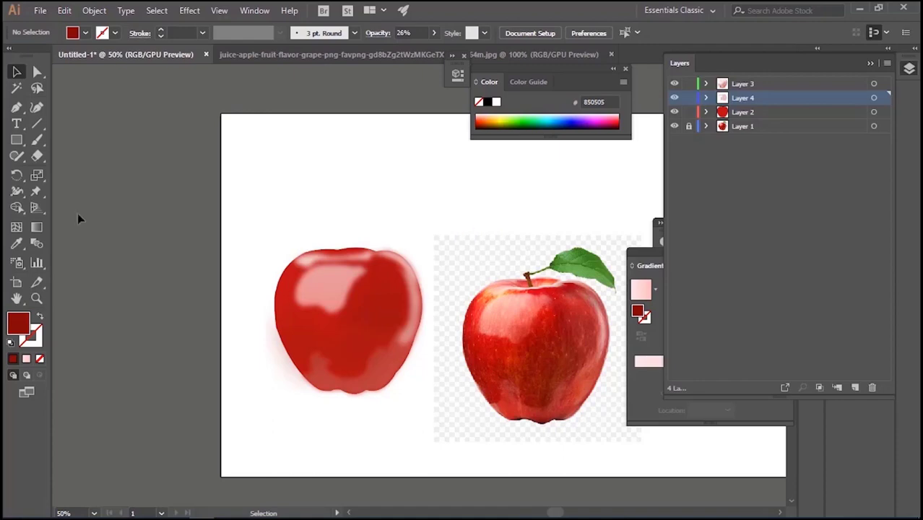
Trace a closed shape with the Pen tool around the upper highlight area of the reference apple, tapering to a point near its middle
{"action": "left_click", "coordinate": [17, 107]}
{"action": "left_click_drag", "start_coordinate": [500, 286], "coordinate": [488, 292]}
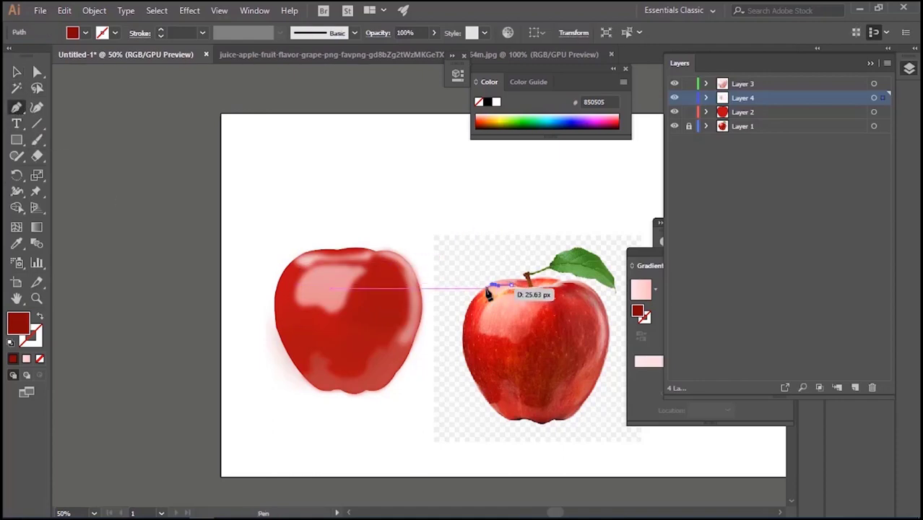
{"action": "left_click", "coordinate": [476, 312]}
{"action": "left_click_drag", "start_coordinate": [488, 336], "coordinate": [584, 292]}
{"action": "left_click", "coordinate": [514, 363]}
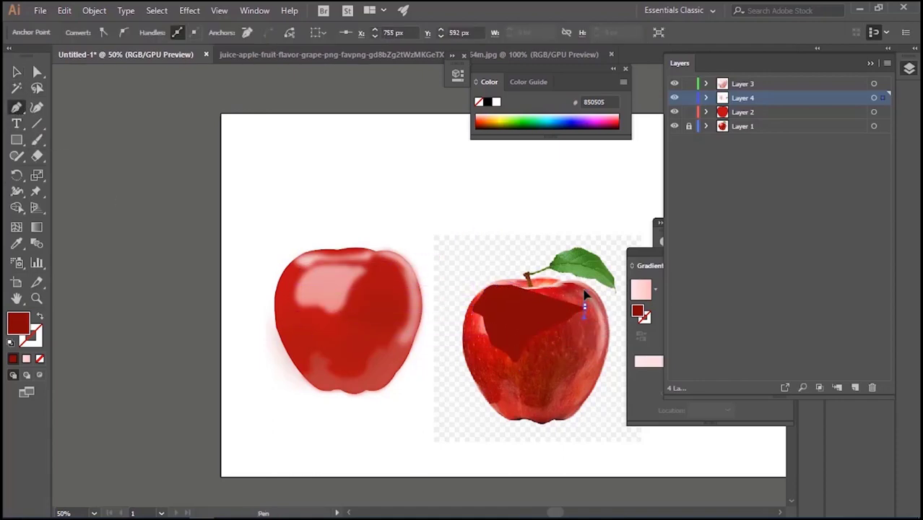
{"action": "left_click", "coordinate": [566, 282]}
{"action": "left_click", "coordinate": [531, 289]}
{"action": "left_click", "coordinate": [510, 285]}
Fill the traced shape with yellow FFEE55 and move it to the empty space above the drawn apple
{"action": "left_click", "coordinate": [17, 244]}
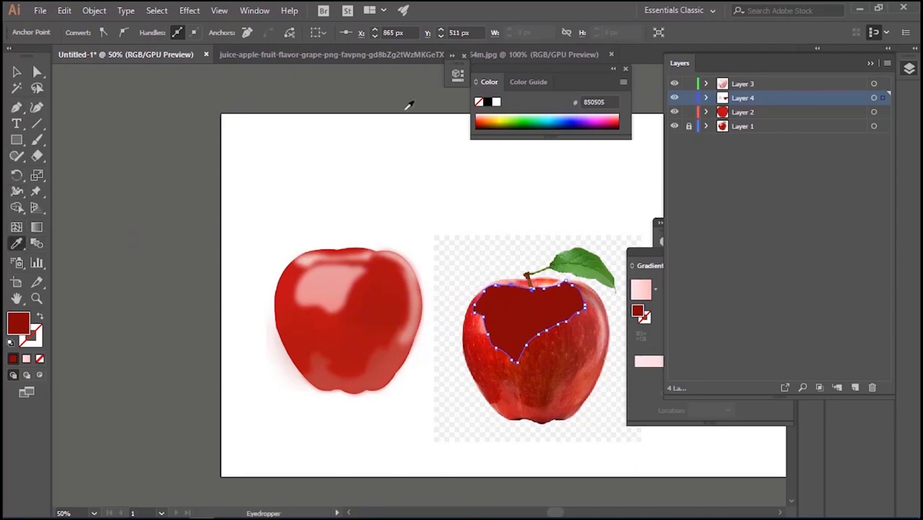
{"action": "left_click", "coordinate": [492, 115]}
{"action": "left_click", "coordinate": [17, 71]}
{"action": "left_click_drag", "start_coordinate": [494, 300], "coordinate": [374, 186]}
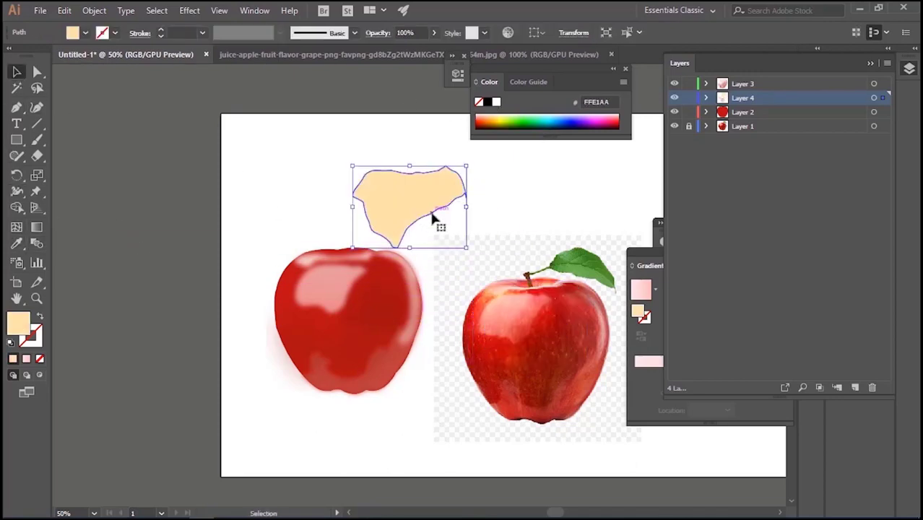
{"action": "left_click", "coordinate": [500, 114]}
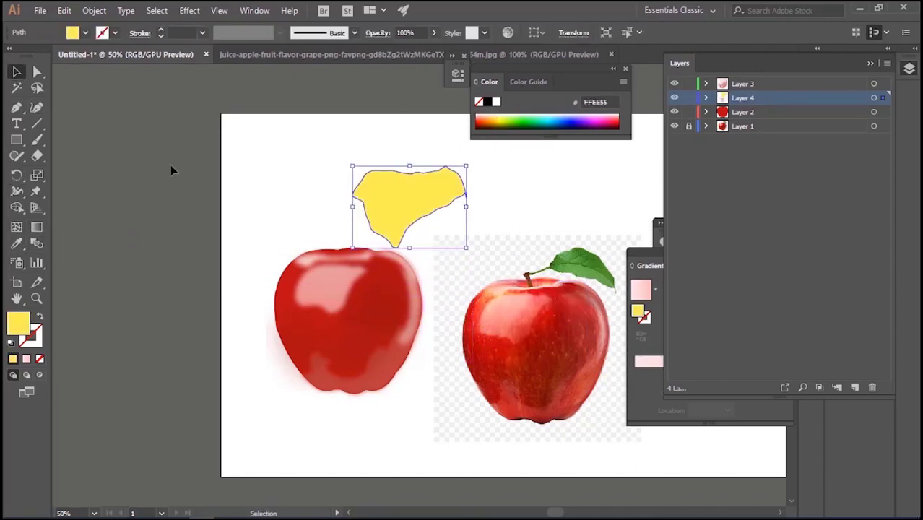
Apply a linear gradient to the shape and set its starting colour stop to yellow FFEE52
{"action": "left_click", "coordinate": [36, 228]}
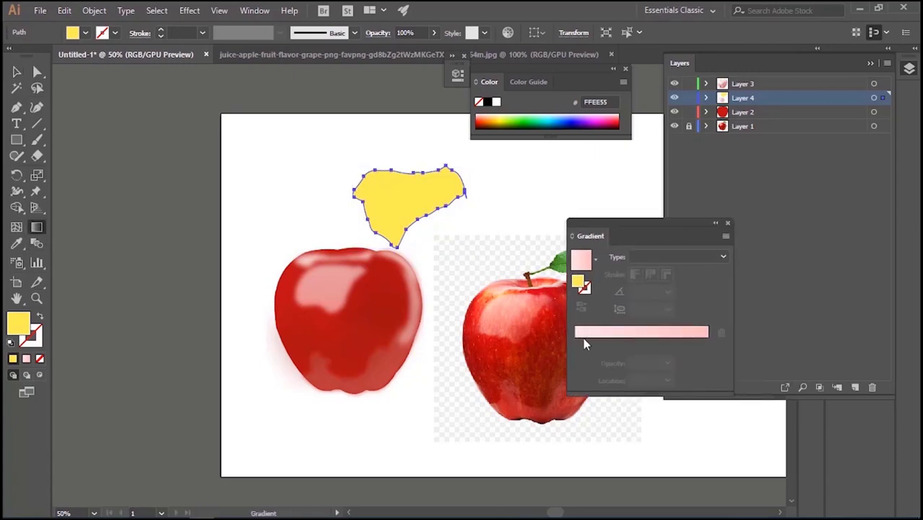
{"action": "left_click", "coordinate": [583, 337]}
{"action": "double_click", "coordinate": [18, 323]}
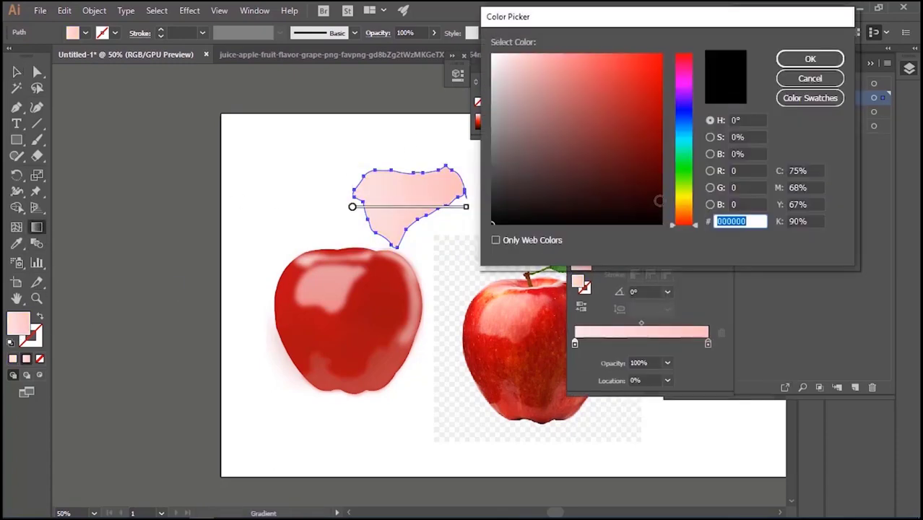
{"action": "left_click", "coordinate": [684, 207]}
{"action": "left_click", "coordinate": [609, 47]}
{"action": "left_click", "coordinate": [812, 58]}
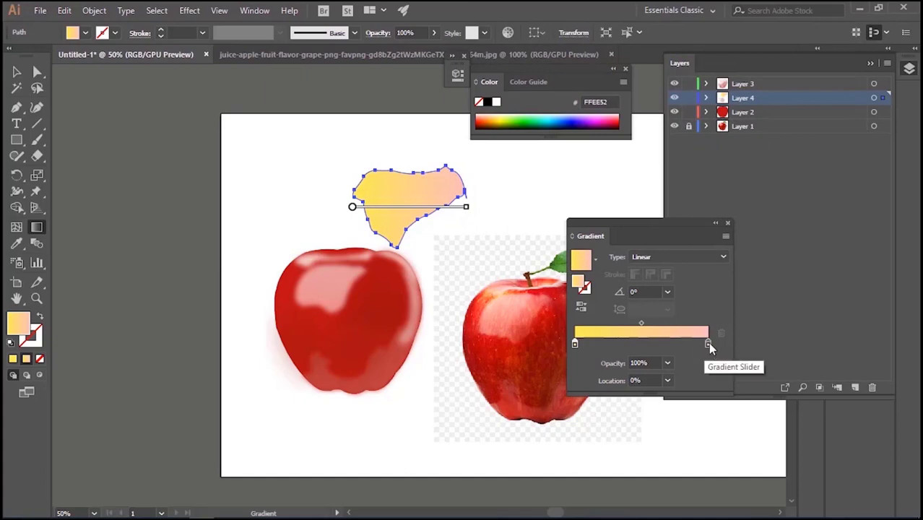
Set the gradient's end stop to dark red A82626 with 0% opacity
{"action": "left_click", "coordinate": [707, 344]}
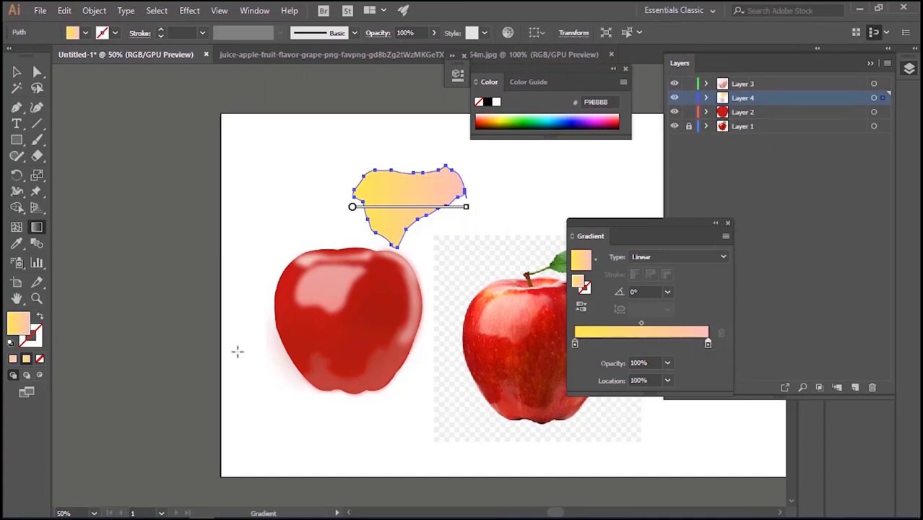
{"action": "double_click", "coordinate": [25, 329]}
{"action": "left_click", "coordinate": [808, 59]}
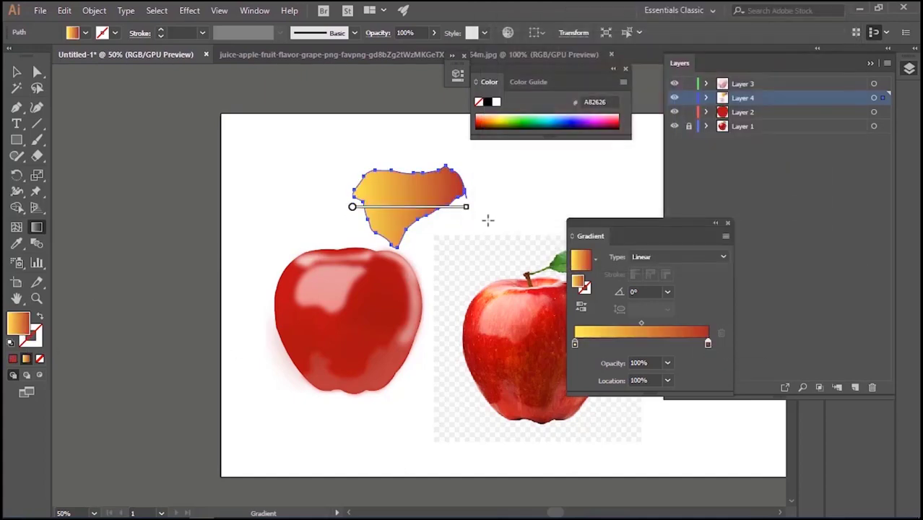
{"action": "left_click", "coordinate": [667, 363]}
{"action": "left_click", "coordinate": [693, 214]}
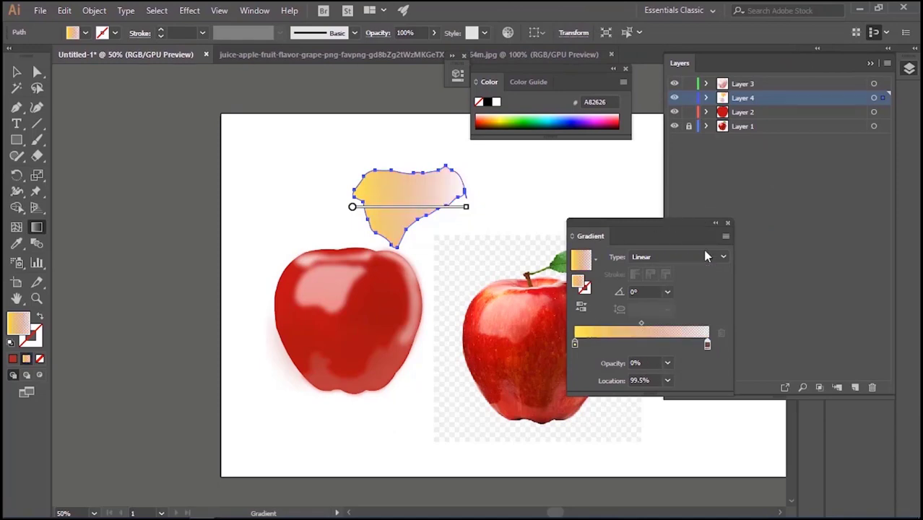
Transfer the yellow gradient shape to a new layer above Layer 2 and position it over the drawn apple's upper part
{"action": "key", "text": "v"}
{"action": "left_click_drag", "start_coordinate": [375, 207], "coordinate": [346, 289]}
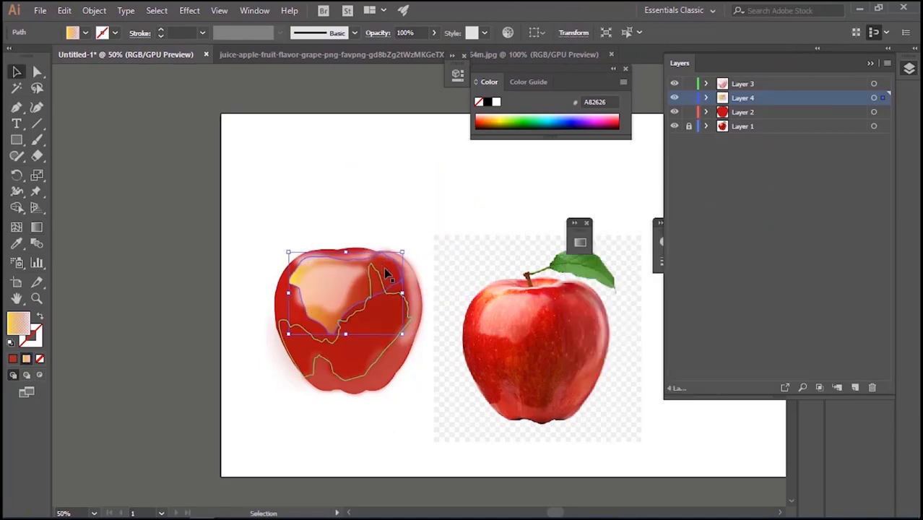
{"action": "key", "text": "ctrl+z"}
{"action": "key", "text": "Delete"}
{"action": "left_click", "coordinate": [784, 113]}
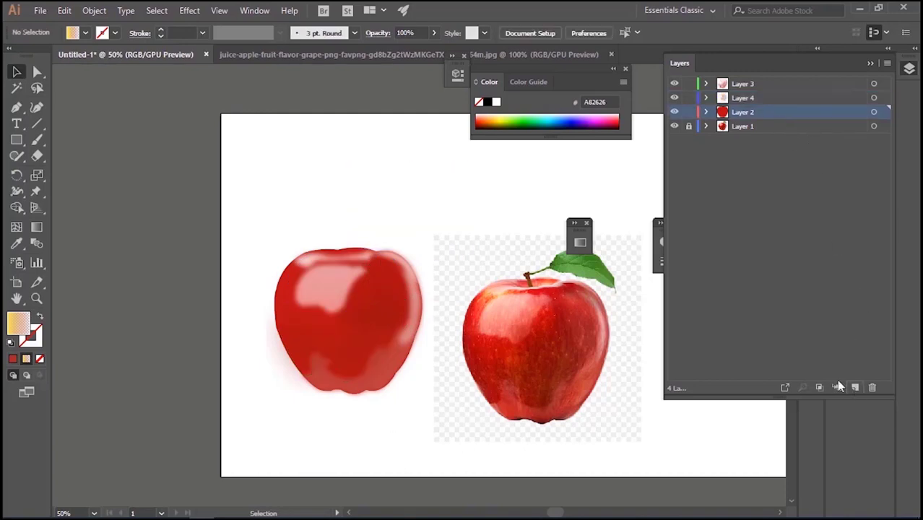
{"action": "left_click", "coordinate": [854, 387]}
{"action": "key", "text": "ctrl+f"}
{"action": "left_click_drag", "start_coordinate": [414, 206], "coordinate": [336, 302]}
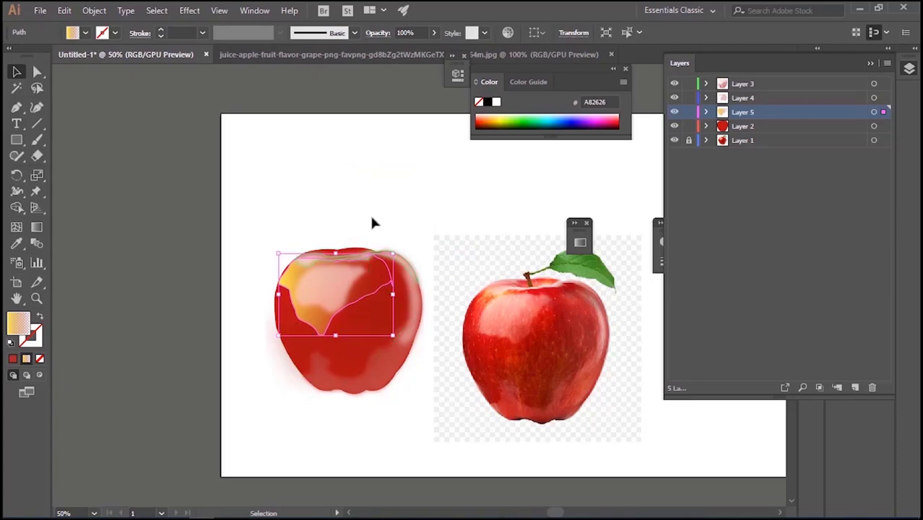
Adjust the anchor points at the gradient shape's upper left with Direct Selection to follow the apple's outline
{"action": "key", "text": "a"}
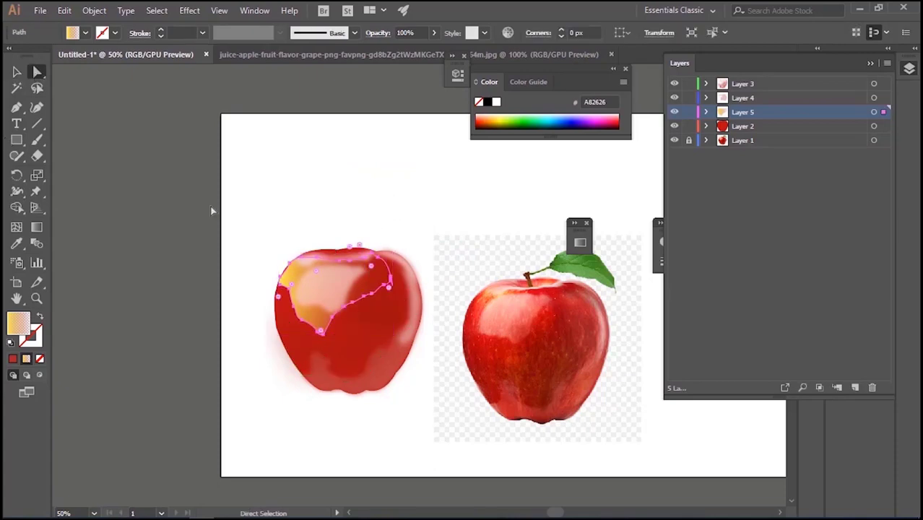
{"action": "key", "text": "ctrl+plus"}
{"action": "key", "text": "ctrl+plus"}
{"action": "key", "text": "ctrl+plus"}
{"action": "key", "text": "ctrl+plus"}
{"action": "left_click_drag", "start_coordinate": [234, 164], "coordinate": [217, 182]}
{"action": "left_click", "coordinate": [280, 140]}
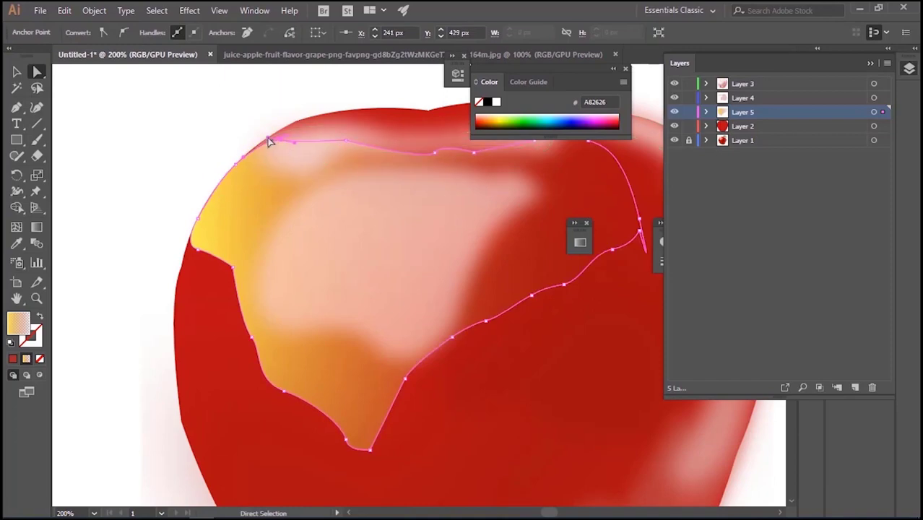
{"action": "left_click_drag", "start_coordinate": [268, 135], "coordinate": [263, 132]}
Lower the yellow gradient shape's opacity to 37%
{"action": "left_click", "coordinate": [16, 72]}
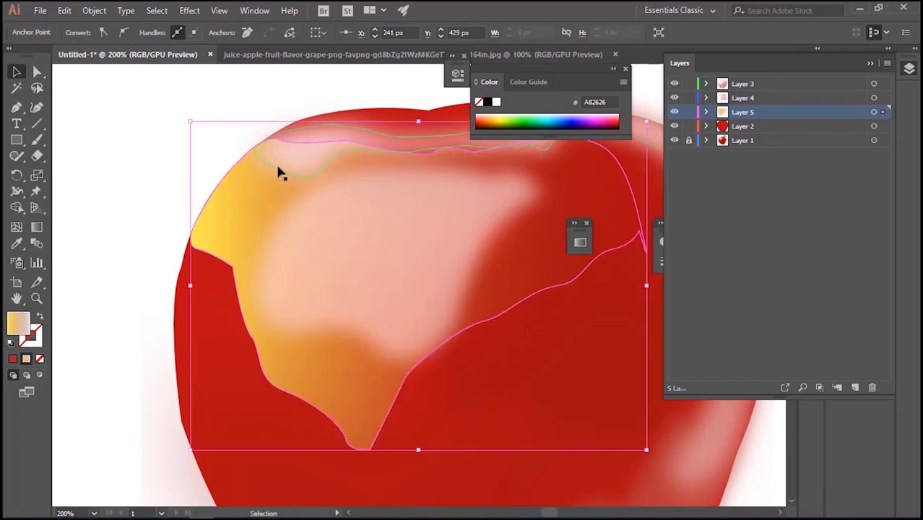
{"action": "key", "text": "ctrl+minus"}
{"action": "key", "text": "ctrl+minus"}
{"action": "key", "text": "ctrl+minus"}
{"action": "left_click", "coordinate": [413, 355]}
{"action": "left_click", "coordinate": [399, 312]}
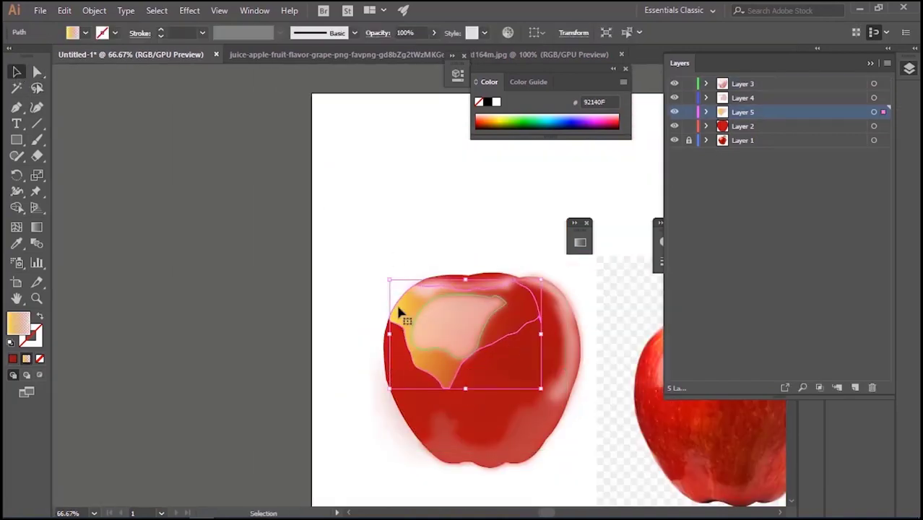
{"action": "left_click_drag", "start_coordinate": [402, 52], "coordinate": [400, 51]}
{"action": "left_click_drag", "start_coordinate": [363, 262], "coordinate": [153, 230]}
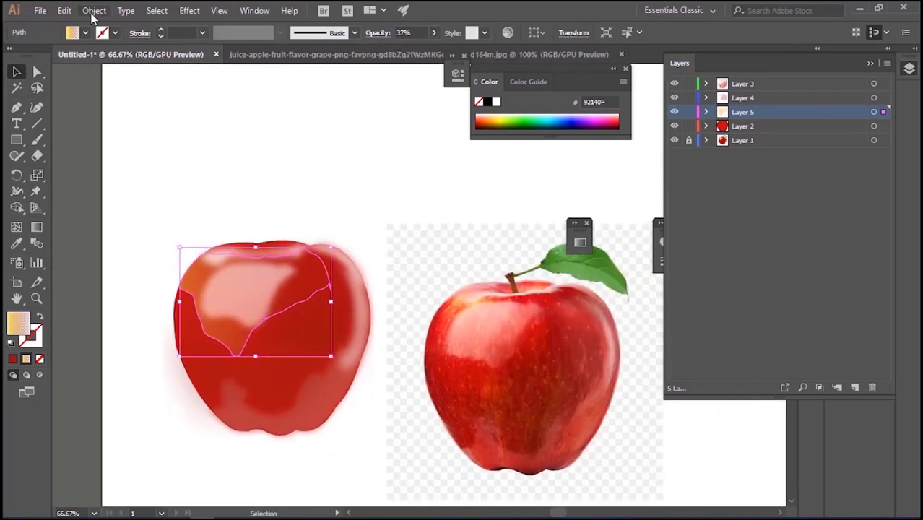
Apply a Gaussian Blur of about 10.9 pixels to the yellow gradient shape and deselect it
{"action": "left_click", "coordinate": [189, 10]}
{"action": "mouse_move", "coordinate": [285, 235]}
{"action": "left_click", "coordinate": [360, 237]}
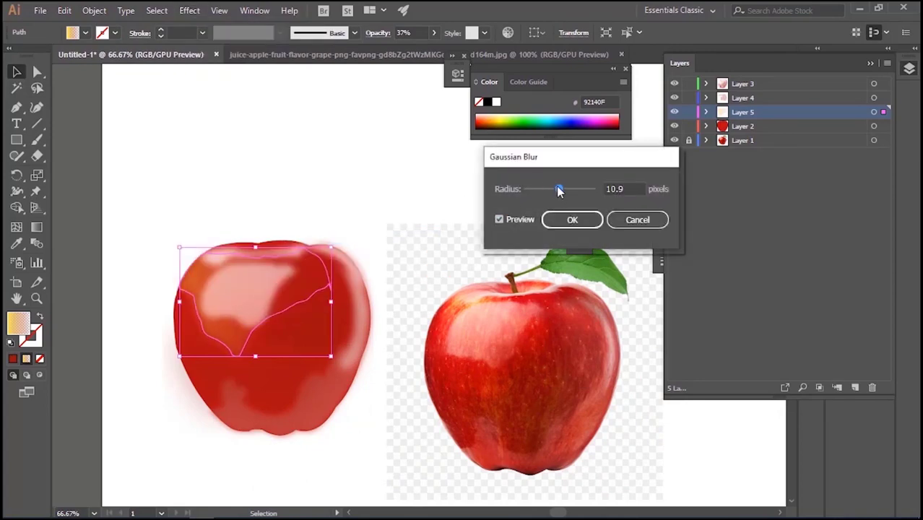
{"action": "left_click", "coordinate": [572, 220]}
{"action": "left_click", "coordinate": [381, 192]}
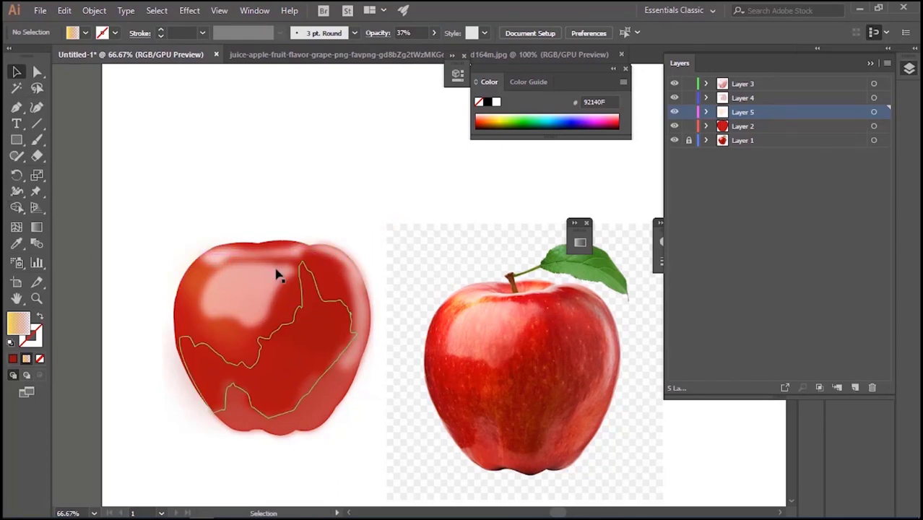
Save the document as apple in Adobe Illustrator (*.AI) format, keeping the Illustrator CC version options
{"action": "key", "text": "ctrl+s"}
{"action": "type", "text": "apple"}
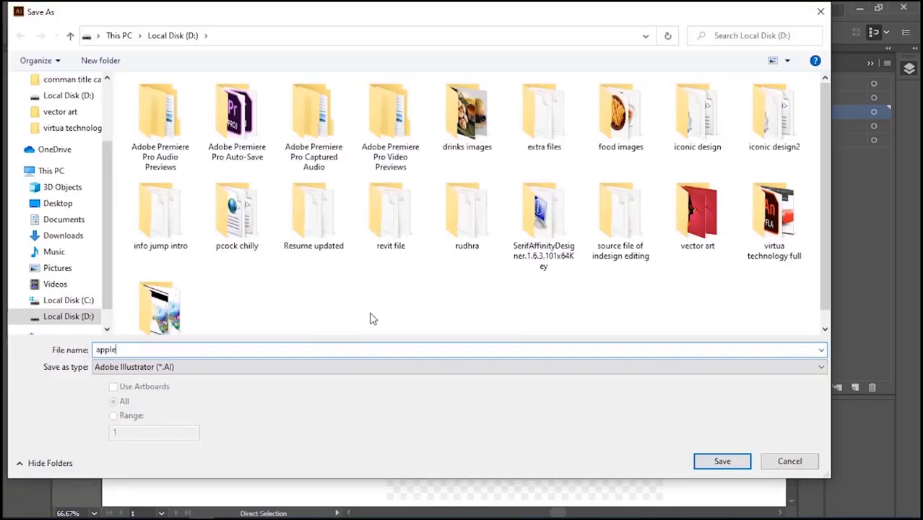
{"action": "left_click", "coordinate": [722, 461]}
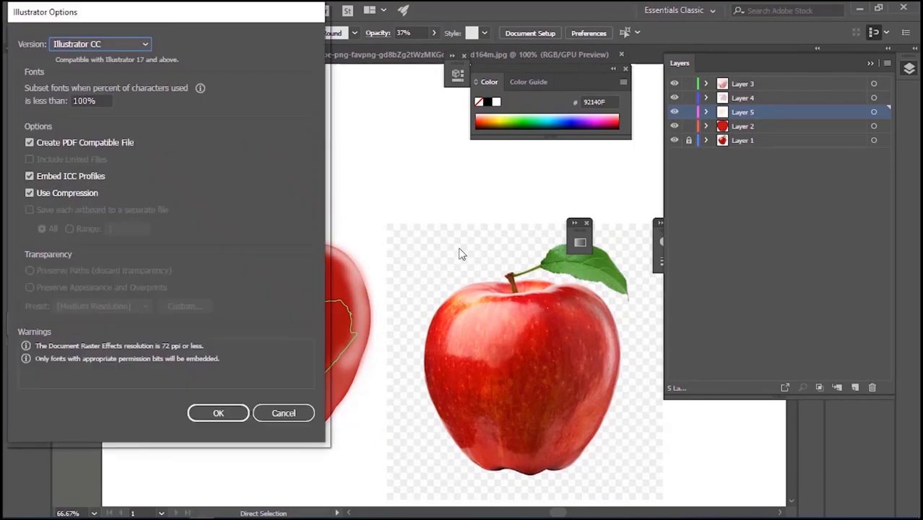
{"action": "left_click", "coordinate": [219, 413]}
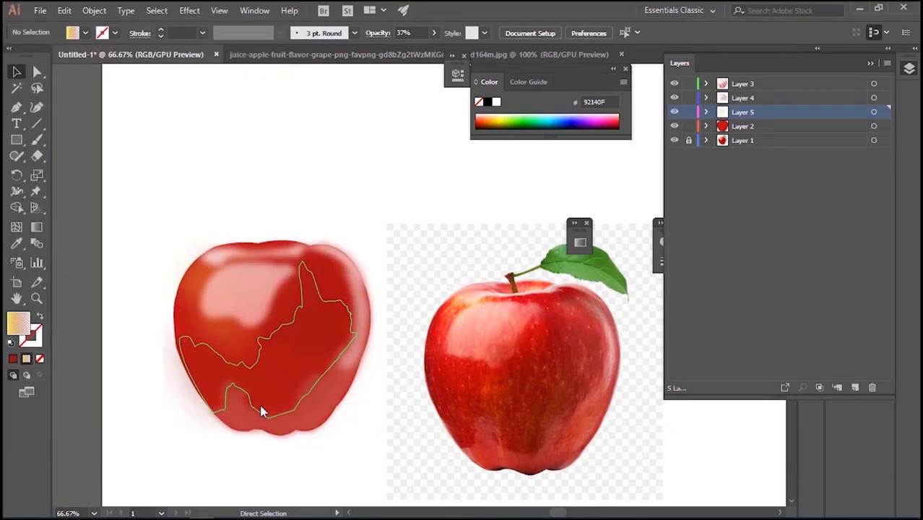
Create a new layer above Layer 3 and trace the stem cavity at the reference apple's top with the Pen tool
{"action": "left_click", "coordinate": [777, 84]}
{"action": "left_click", "coordinate": [854, 389]}
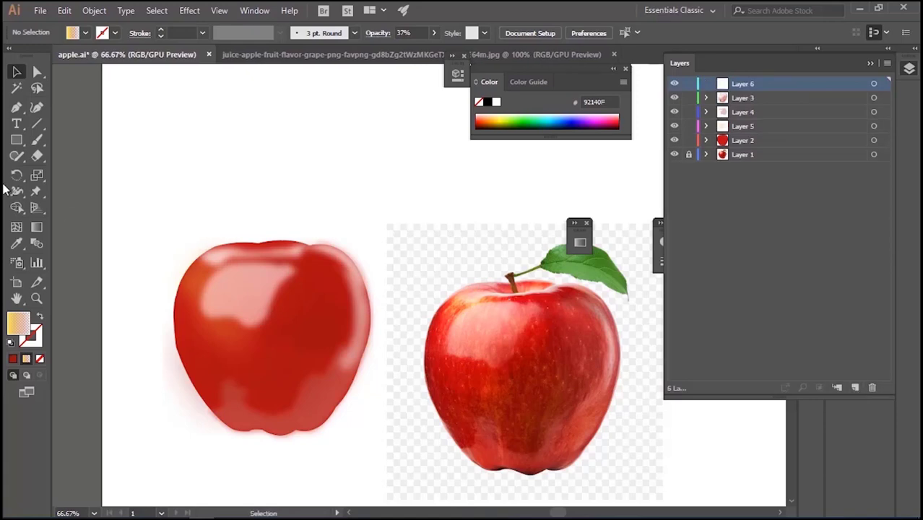
{"action": "left_click", "coordinate": [16, 111]}
{"action": "key", "text": "ctrl+plus"}
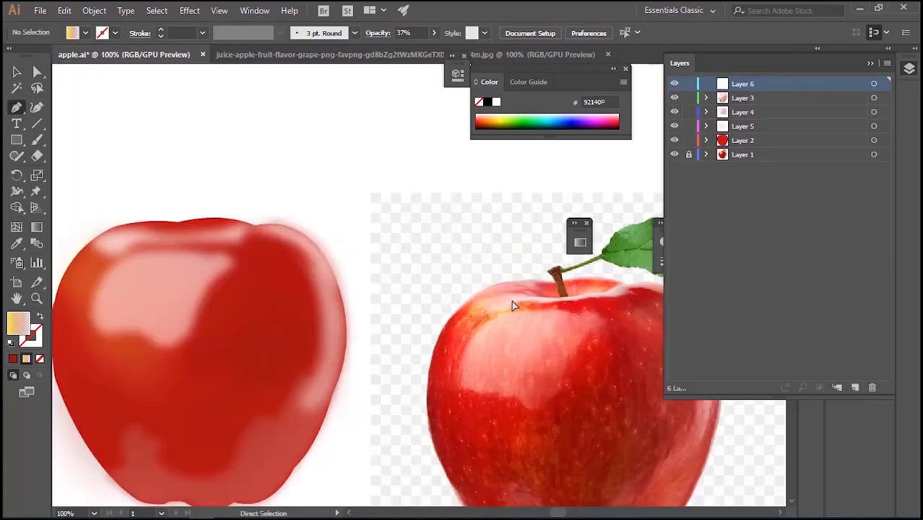
{"action": "left_click_drag", "start_coordinate": [538, 312], "coordinate": [427, 284]}
{"action": "left_click", "coordinate": [439, 289]}
{"action": "left_click", "coordinate": [400, 279]}
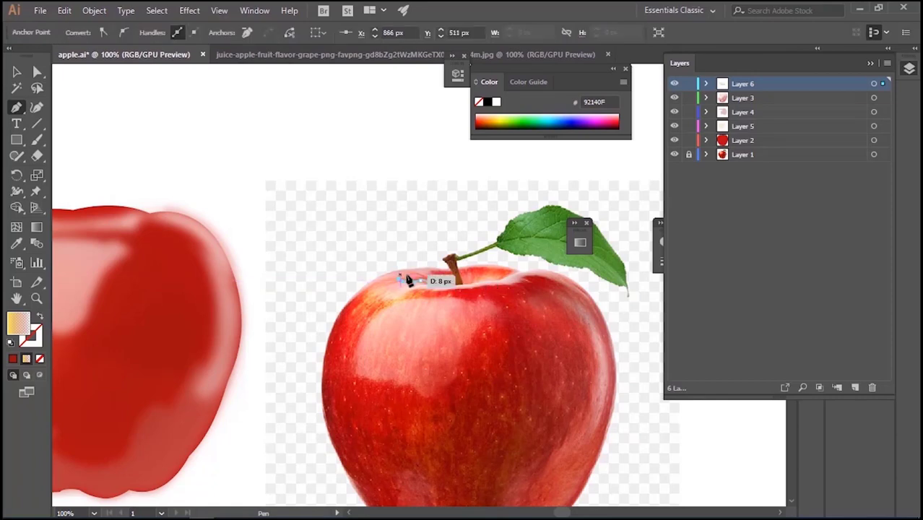
{"action": "left_click", "coordinate": [423, 279]}
{"action": "left_click", "coordinate": [410, 271]}
{"action": "left_click", "coordinate": [432, 275]}
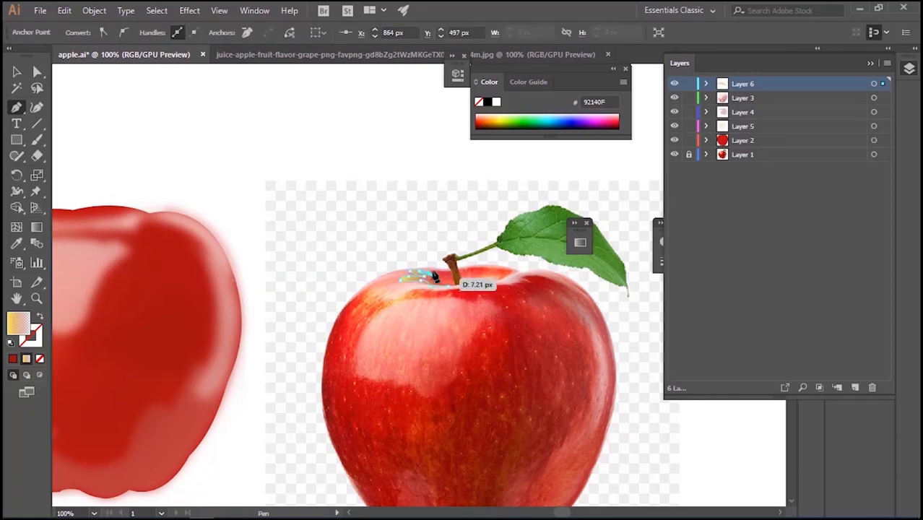
{"action": "left_click", "coordinate": [430, 267]}
{"action": "left_click", "coordinate": [439, 267]}
{"action": "left_click", "coordinate": [451, 266]}
{"action": "left_click", "coordinate": [463, 267]}
{"action": "left_click", "coordinate": [473, 267]}
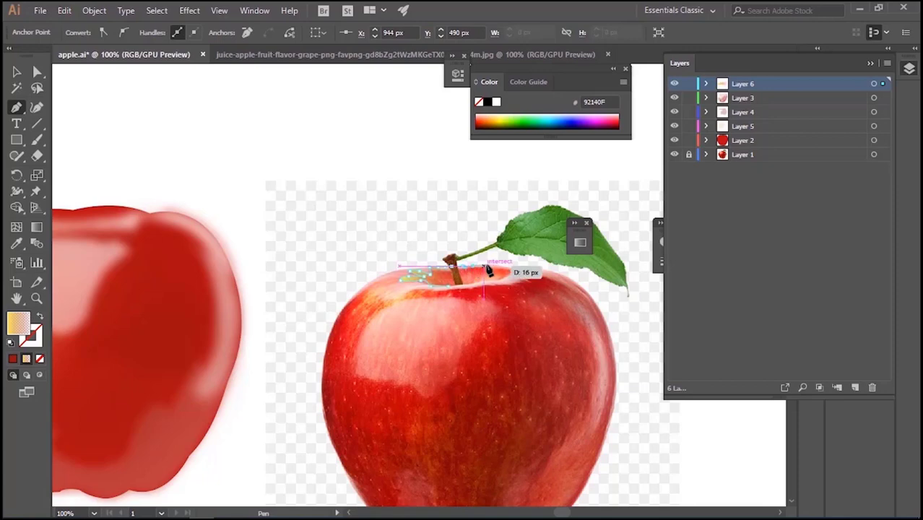
{"action": "left_click", "coordinate": [487, 265]}
{"action": "left_click", "coordinate": [503, 268]}
{"action": "left_click", "coordinate": [517, 271]}
{"action": "left_click", "coordinate": [510, 277]}
{"action": "left_click", "coordinate": [503, 280]}
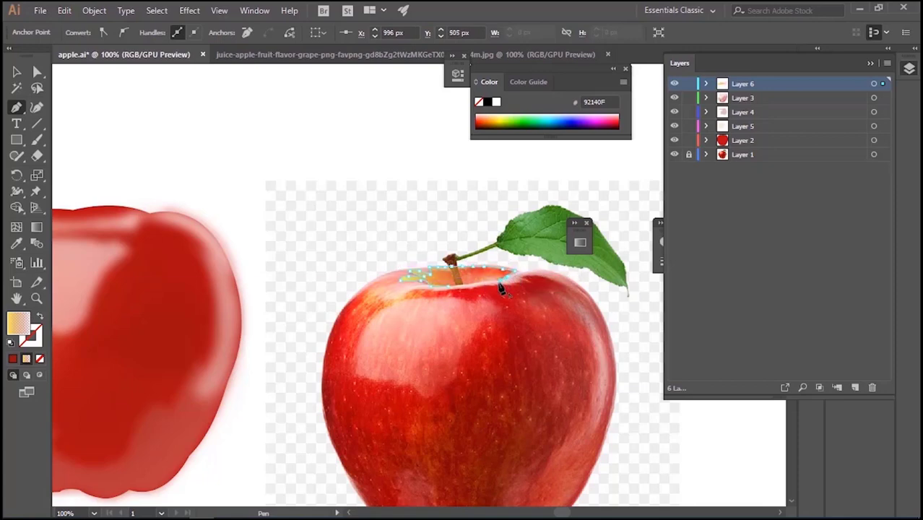
{"action": "left_click", "coordinate": [488, 283]}
{"action": "left_click", "coordinate": [449, 289]}
Raise the opacity of the dark red end stop in the stem cavity shape's gradient above 50%
{"action": "left_click", "coordinate": [17, 244]}
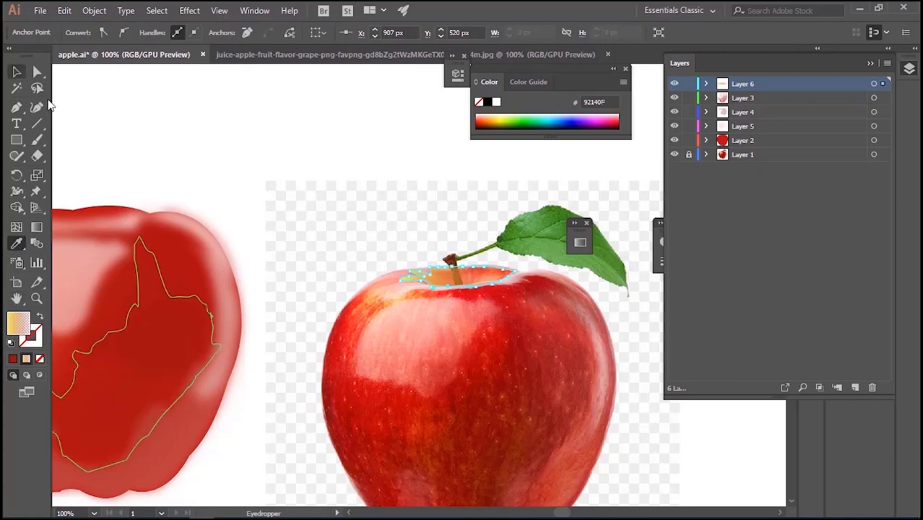
{"action": "left_click", "coordinate": [580, 243]}
{"action": "left_click", "coordinate": [541, 345]}
{"action": "left_click", "coordinate": [500, 365]}
{"action": "left_click", "coordinate": [518, 278]}
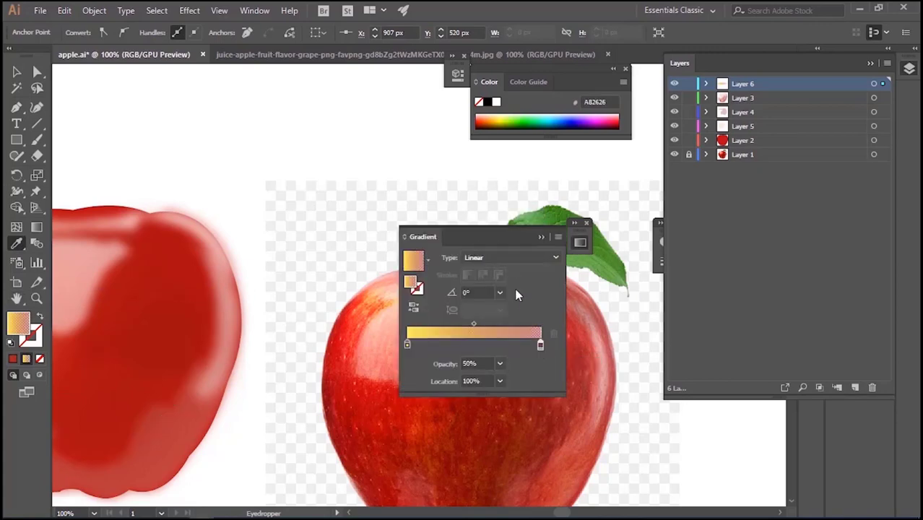
{"action": "left_click", "coordinate": [500, 364]}
{"action": "left_click", "coordinate": [518, 306]}
{"action": "left_click", "coordinate": [540, 237]}
Move the stem cavity shape onto the top of the drawn apple and place Layer 6 below Layer 3
{"action": "left_click", "coordinate": [20, 73]}
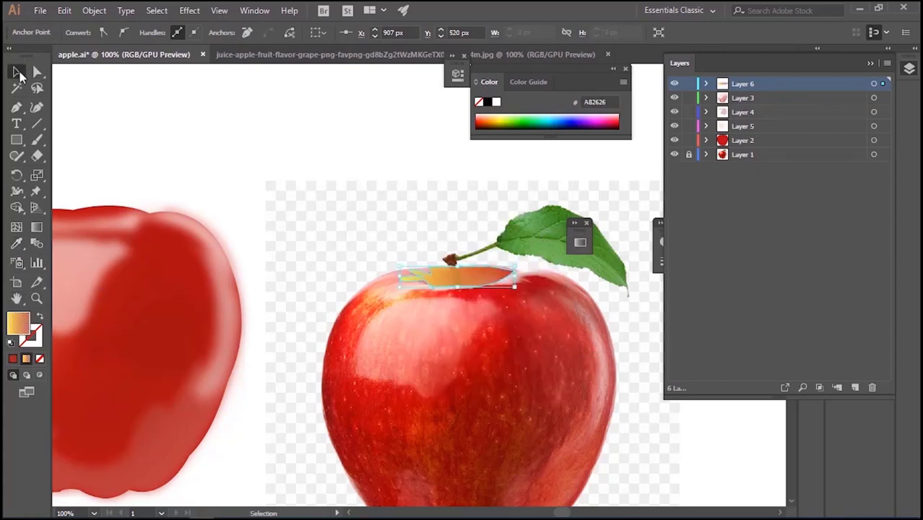
{"action": "left_click_drag", "start_coordinate": [443, 280], "coordinate": [70, 219]}
{"action": "left_click_drag", "start_coordinate": [179, 191], "coordinate": [461, 191]}
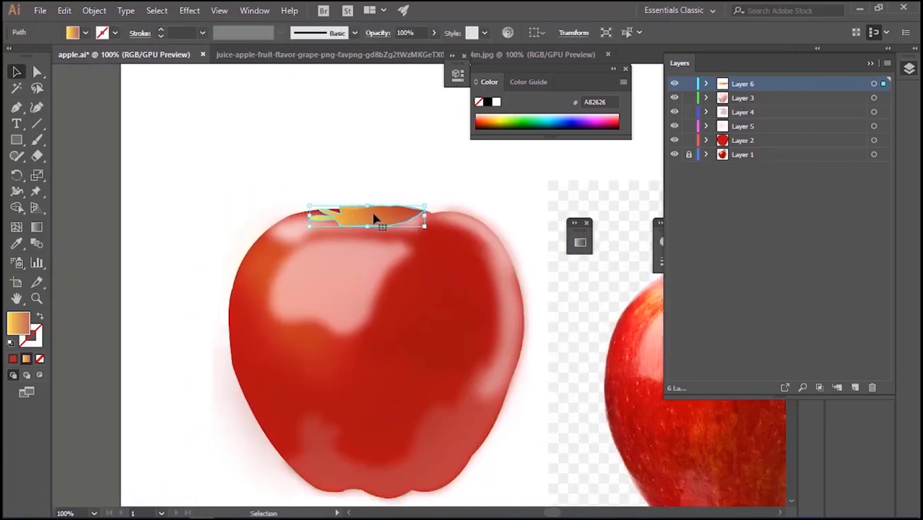
{"action": "left_click_drag", "start_coordinate": [761, 96], "coordinate": [758, 103]}
Shift the stem cavity shape slightly down inside the apple's top edge and lock every layer except Layer 6
{"action": "key", "text": "ctrl+equal"}
{"action": "key", "text": "ctrl+equal"}
{"action": "key", "text": "ctrl+equal"}
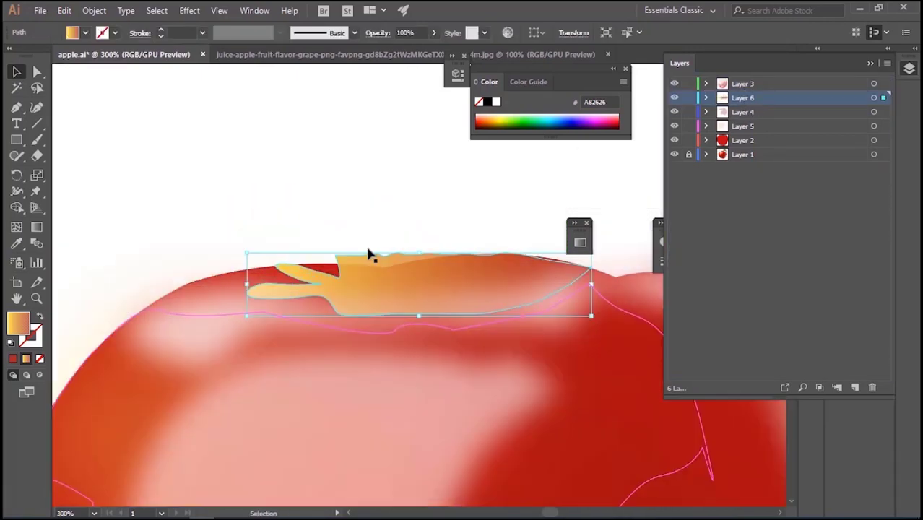
{"action": "left_click_drag", "start_coordinate": [368, 270], "coordinate": [395, 273]}
{"action": "key", "text": "ctrl+z"}
{"action": "left_click", "coordinate": [391, 277]}
{"action": "left_click", "coordinate": [689, 84]}
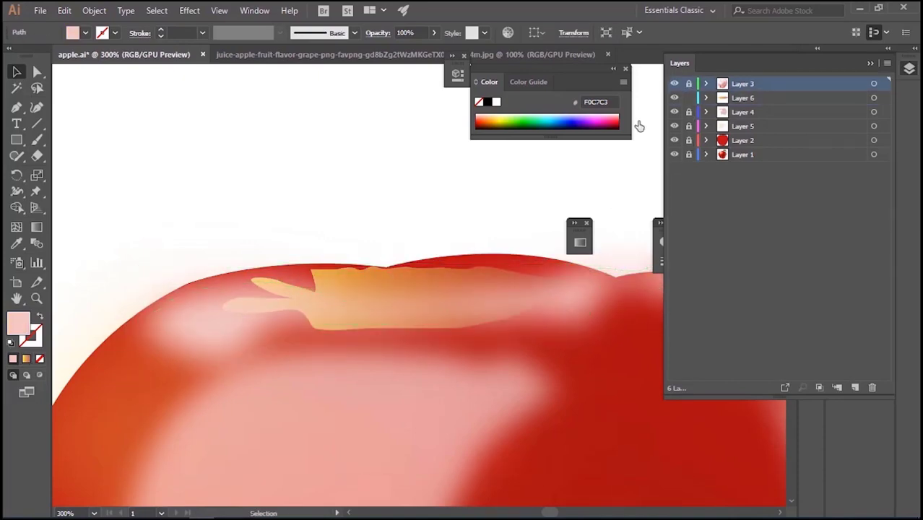
Adjust the curve of the stem cavity shape's upper edge just to the right of the dip in the apple's top outline
{"action": "left_click_drag", "start_coordinate": [335, 276], "coordinate": [292, 324]}
{"action": "key", "text": "a"}
{"action": "key", "text": "ctrl+="}
{"action": "key", "text": "ctrl+="}
{"action": "key", "text": "ctrl+="}
{"action": "left_click_drag", "start_coordinate": [301, 270], "coordinate": [318, 286]}
{"action": "key", "text": "ctrl+z"}
{"action": "key", "text": "ctrl+z"}
{"action": "left_click_drag", "start_coordinate": [363, 262], "coordinate": [347, 283]}
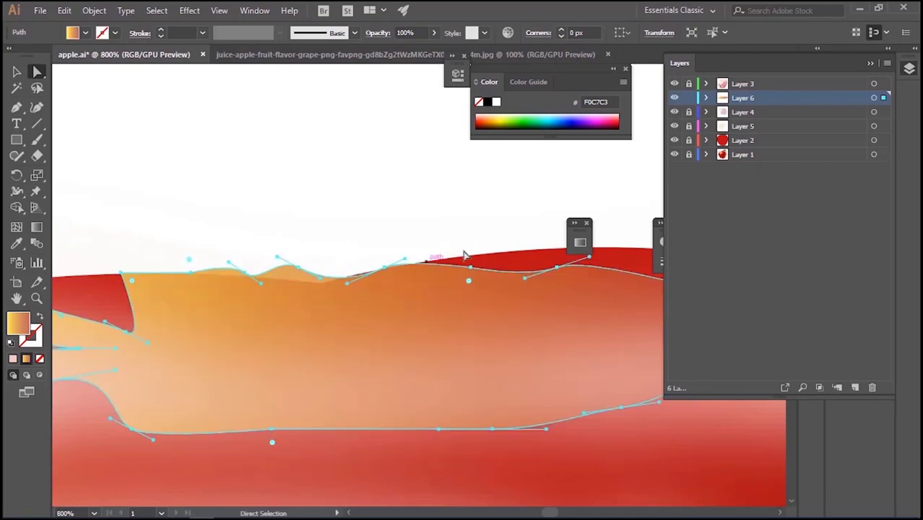
Move the upper-edge anchors of the stem cavity shape onto the apple's top outline on both sides of the dip
{"action": "left_click_drag", "start_coordinate": [471, 267], "coordinate": [492, 252]}
{"action": "key", "text": "ctrl+z"}
{"action": "left_click", "coordinate": [471, 268]}
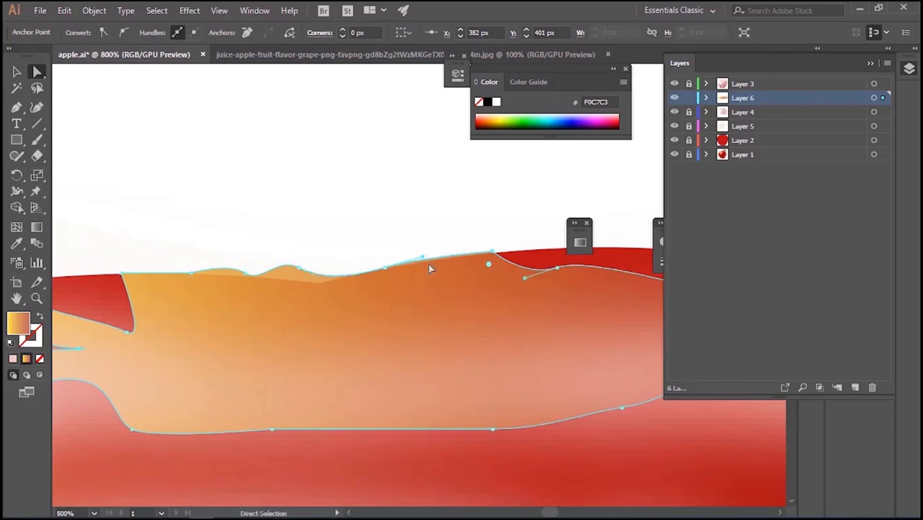
{"action": "mouse_move", "coordinate": [556, 269]}
{"action": "left_mouse_down"}
{"action": "mouse_move", "coordinate": [604, 250]}
{"action": "mouse_move", "coordinate": [568, 268]}
{"action": "left_mouse_up"}
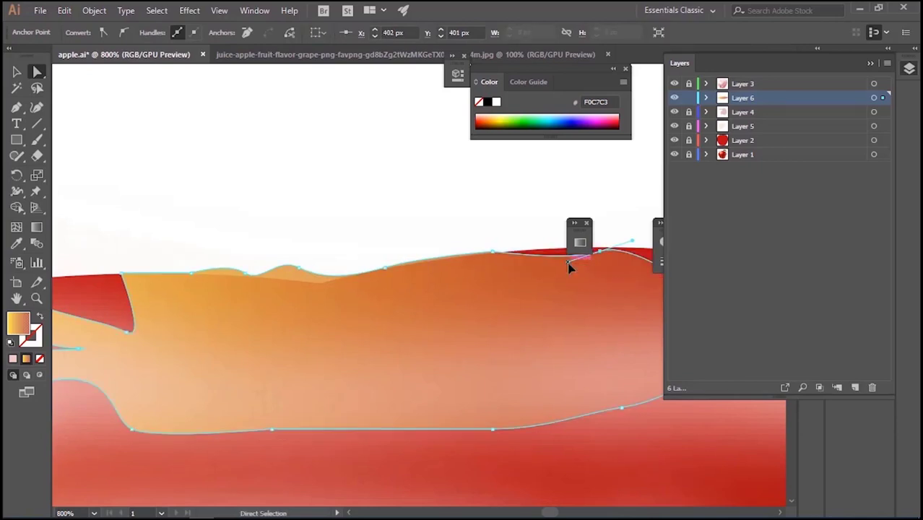
{"action": "left_click_drag", "start_coordinate": [298, 269], "coordinate": [342, 295]}
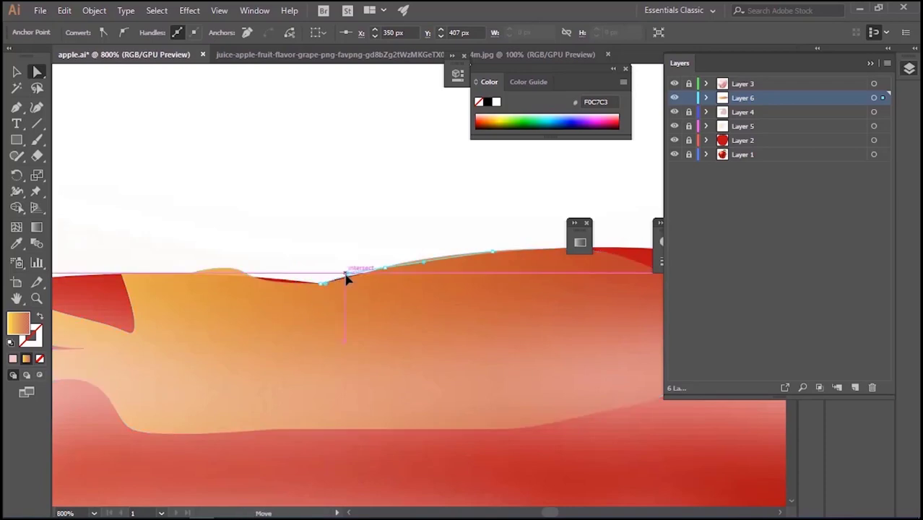
{"action": "left_click_drag", "start_coordinate": [247, 275], "coordinate": [283, 278]}
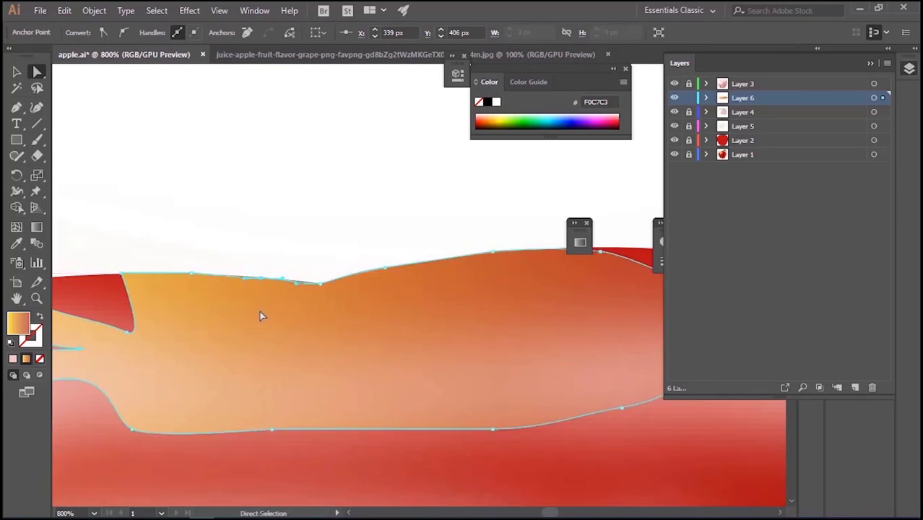
Fine-tune the anchors and curve handles of the cavity's upper edge left of the dip to narrow the red gap
{"action": "key", "text": "ctrl+plus"}
{"action": "key", "text": "ctrl+plus"}
{"action": "key", "text": "ctrl+plus"}
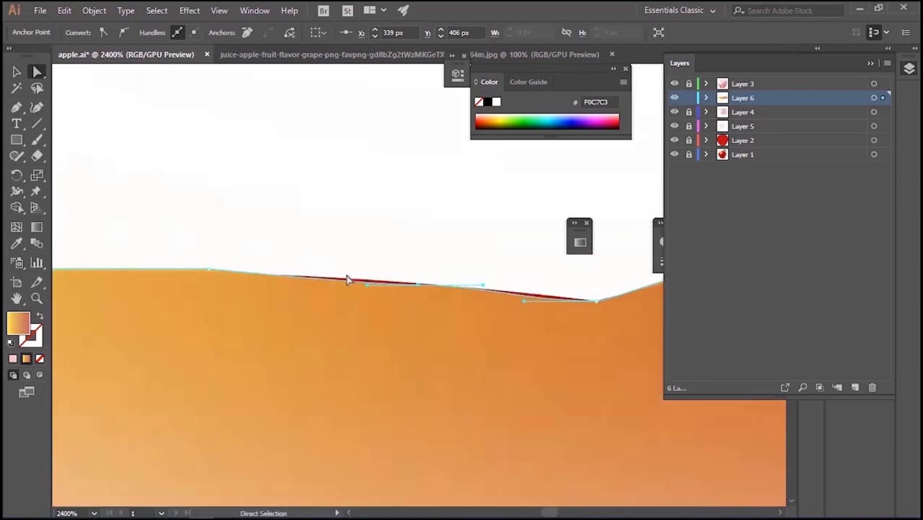
{"action": "left_click", "coordinate": [368, 289]}
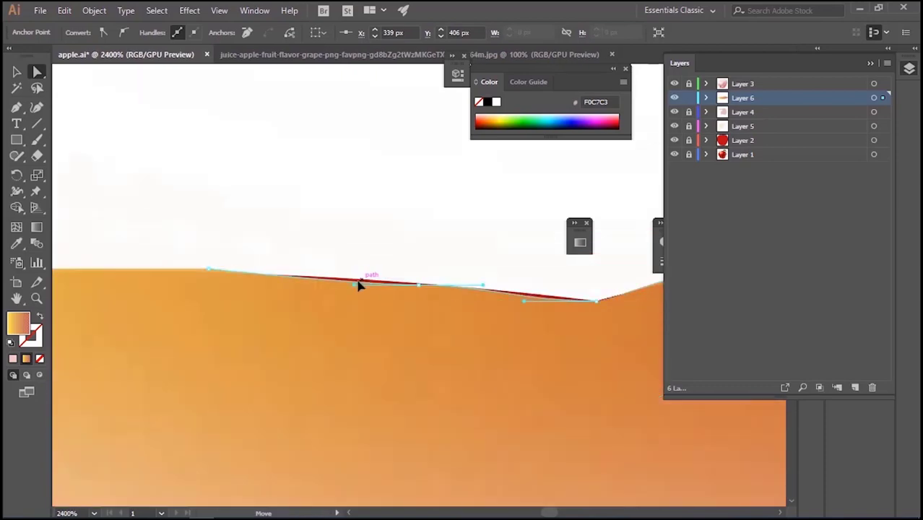
{"action": "left_click_drag", "start_coordinate": [343, 283], "coordinate": [345, 283]}
{"action": "left_click_drag", "start_coordinate": [209, 269], "coordinate": [197, 272]}
{"action": "left_click_drag", "start_coordinate": [194, 282], "coordinate": [234, 310]}
{"action": "left_click_drag", "start_coordinate": [343, 284], "coordinate": [336, 275]}
{"action": "key", "text": "ctrl+z"}
{"action": "left_click", "coordinate": [418, 285]}
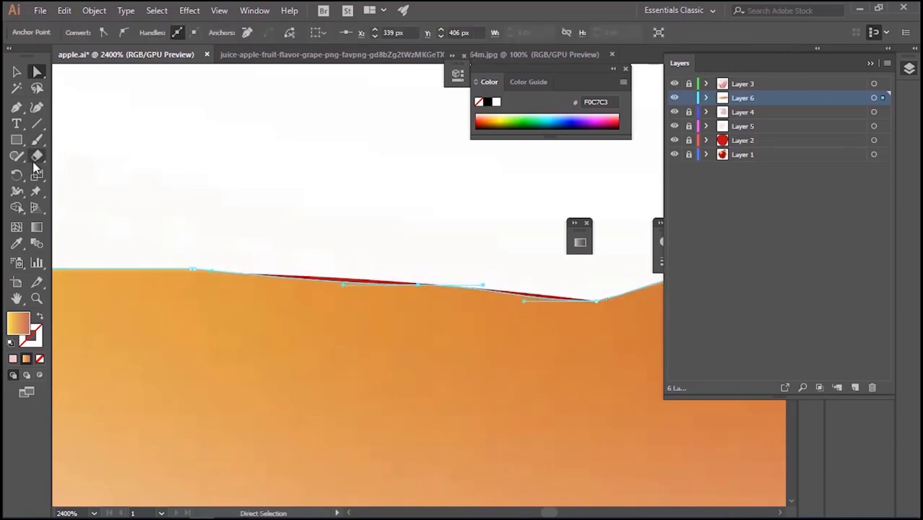
Add an anchor point on the cavity's upper edge left of the dip, raise it and shift the neighbouring anchor right
{"action": "left_click", "coordinate": [16, 107]}
{"action": "left_click", "coordinate": [73, 121]}
{"action": "left_click", "coordinate": [37, 72]}
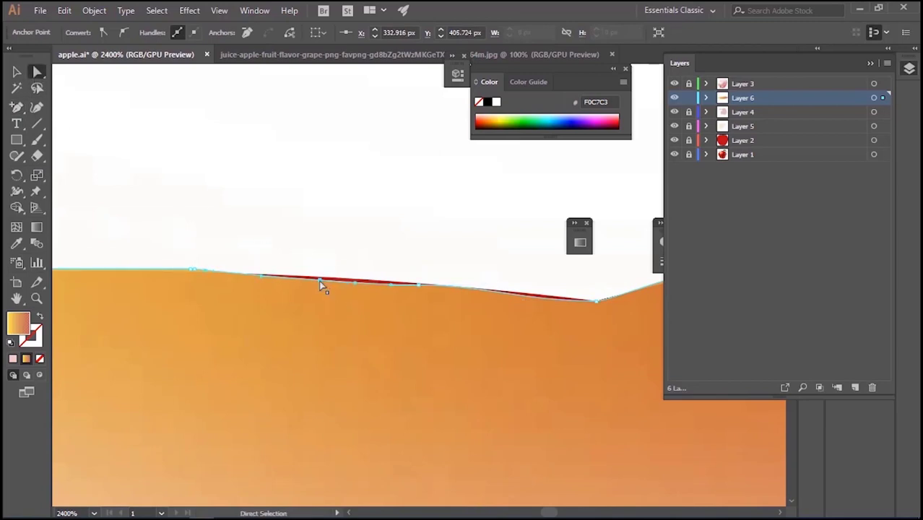
{"action": "left_click_drag", "start_coordinate": [318, 280], "coordinate": [326, 280]}
{"action": "key", "text": "ctrl+equal"}
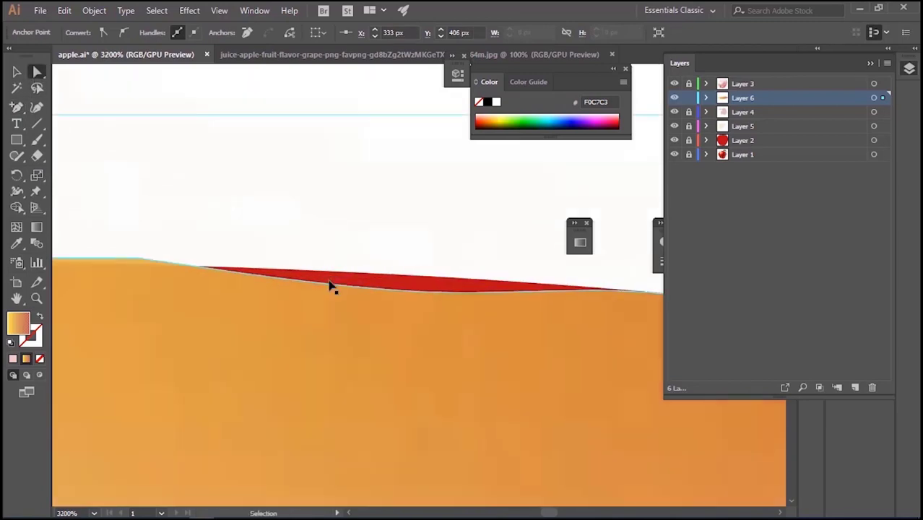
{"action": "left_click_drag", "start_coordinate": [199, 307], "coordinate": [343, 342]}
{"action": "mouse_move", "coordinate": [295, 297]}
{"action": "left_mouse_down"}
{"action": "mouse_move", "coordinate": [268, 303]}
{"action": "mouse_move", "coordinate": [300, 302]}
{"action": "left_mouse_up"}
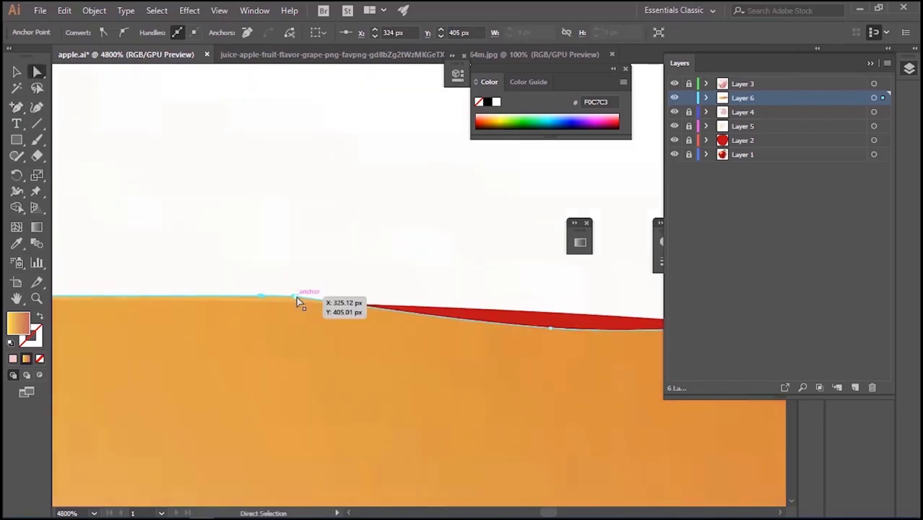
{"action": "left_click_drag", "start_coordinate": [551, 328], "coordinate": [550, 307]}
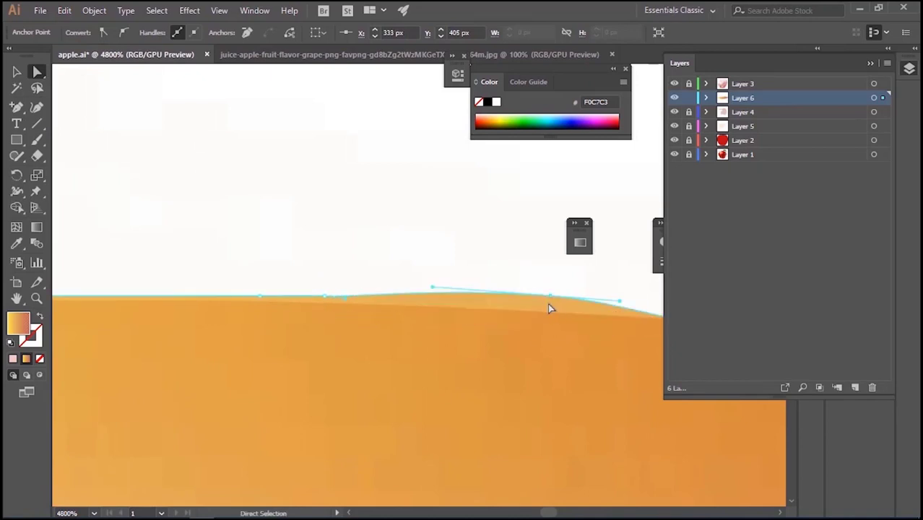
Delete the extra anchor point from the cavity's upper edge left of the dip
{"action": "key", "text": "ctrl+minus"}
{"action": "key", "text": "ctrl+minus"}
{"action": "key", "text": "ctrl+minus"}
{"action": "mouse_move", "coordinate": [419, 295]}
{"action": "left_mouse_down"}
{"action": "mouse_move", "coordinate": [434, 300]}
{"action": "mouse_move", "coordinate": [419, 300]}
{"action": "left_mouse_up"}
{"action": "left_click", "coordinate": [17, 108]}
{"action": "left_click_drag", "start_coordinate": [20, 109], "coordinate": [64, 140]}
{"action": "left_click", "coordinate": [418, 303]}
{"action": "left_click", "coordinate": [343, 294]}
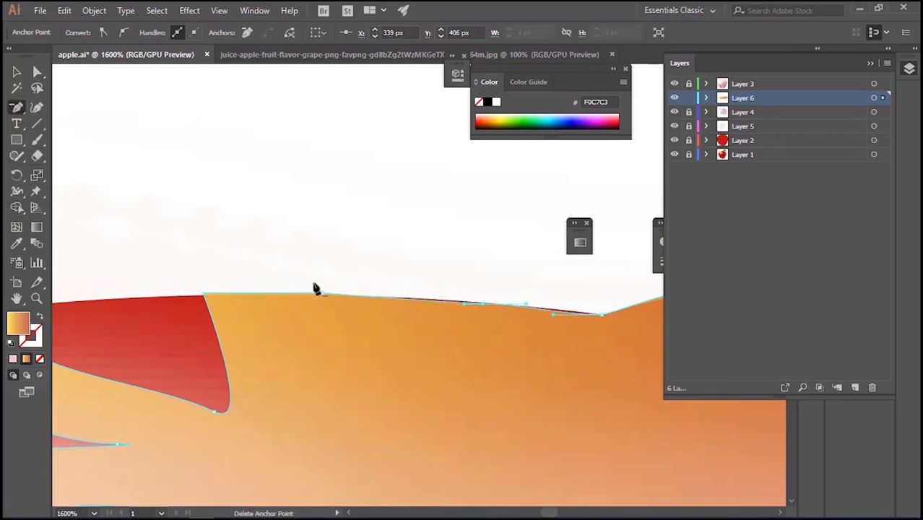
Tilt the curve handles of the remaining anchor left of the dip so the cavity edge follows the apple's outline, and deselect the shape
{"action": "key", "text": "a"}
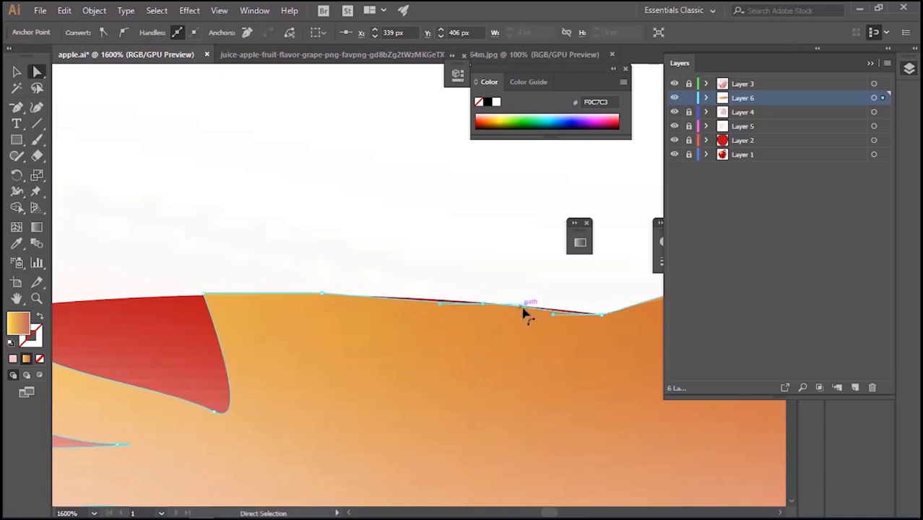
{"action": "left_click_drag", "start_coordinate": [534, 315], "coordinate": [525, 315]}
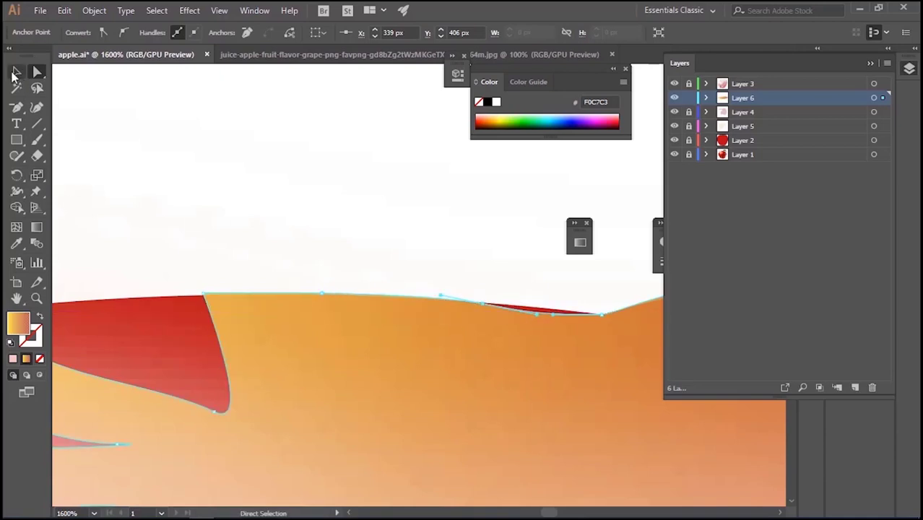
{"action": "left_click", "coordinate": [13, 73]}
{"action": "left_click", "coordinate": [325, 216]}
{"action": "key", "text": "ctrl+minus"}
{"action": "key", "text": "ctrl+minus"}
{"action": "key", "text": "ctrl+minus"}
{"action": "key", "text": "ctrl+minus"}
{"action": "key", "text": "ctrl+minus"}
{"action": "key", "text": "ctrl+minus"}
{"action": "key", "text": "ctrl+minus"}
{"action": "key", "text": "ctrl+minus"}
{"action": "key", "text": "ctrl+minus"}
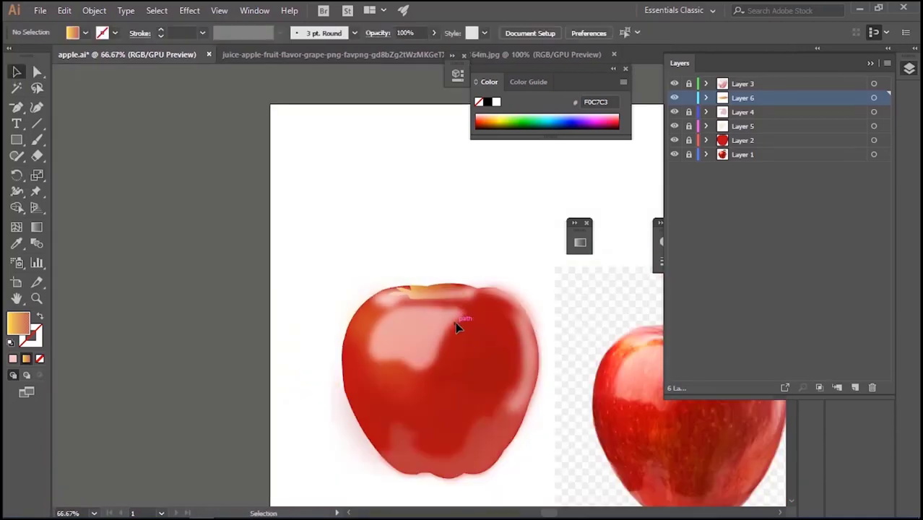
{"action": "left_click_drag", "start_coordinate": [446, 248], "coordinate": [269, 216]}
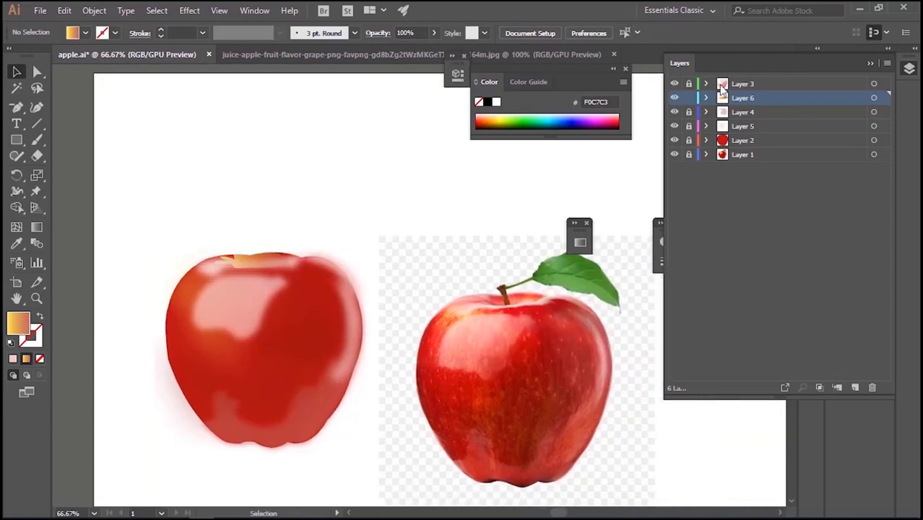
Unlock Layer 3 and nudge the pink highlight along the apple's top edge slightly down, below the stem cavity
{"action": "left_click", "coordinate": [275, 269]}
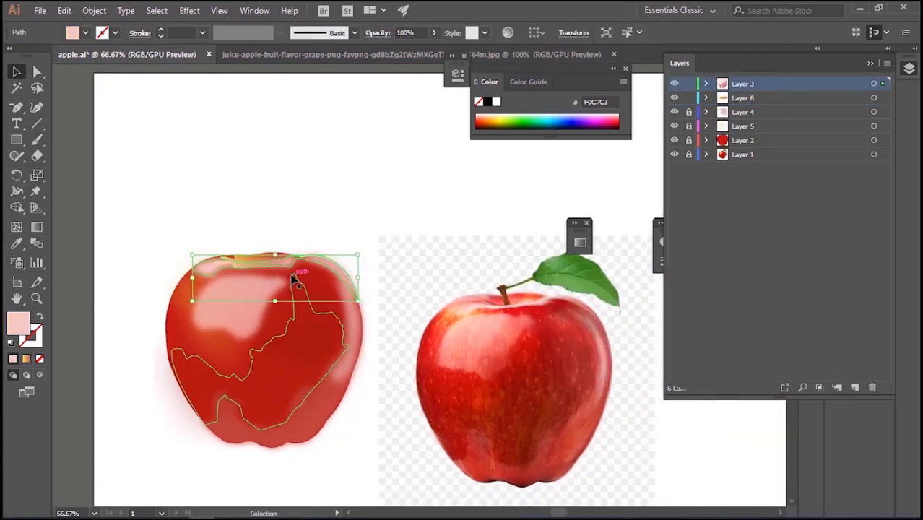
{"action": "key", "text": "Down"}
{"action": "key", "text": "Down"}
{"action": "key", "text": "Down"}
{"action": "key", "text": "Down"}
{"action": "key", "text": "Down"}
{"action": "key", "text": "Down"}
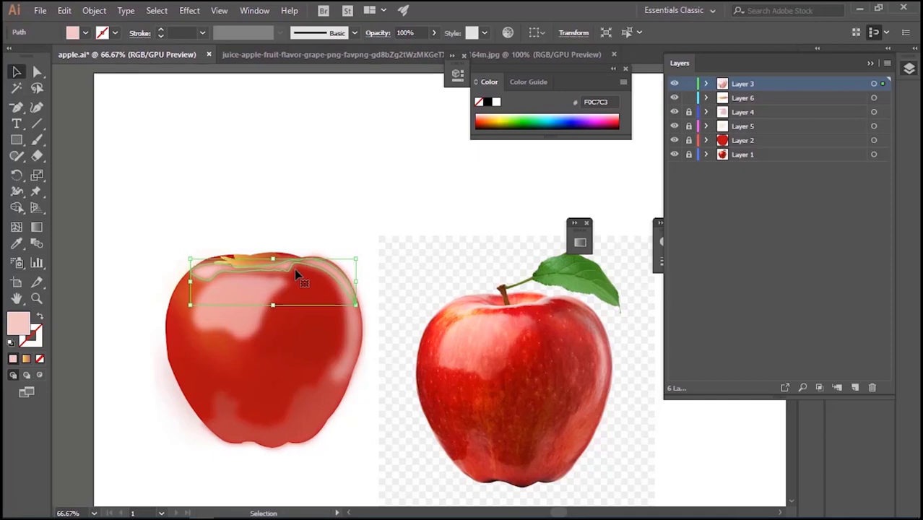
{"action": "left_click", "coordinate": [291, 208]}
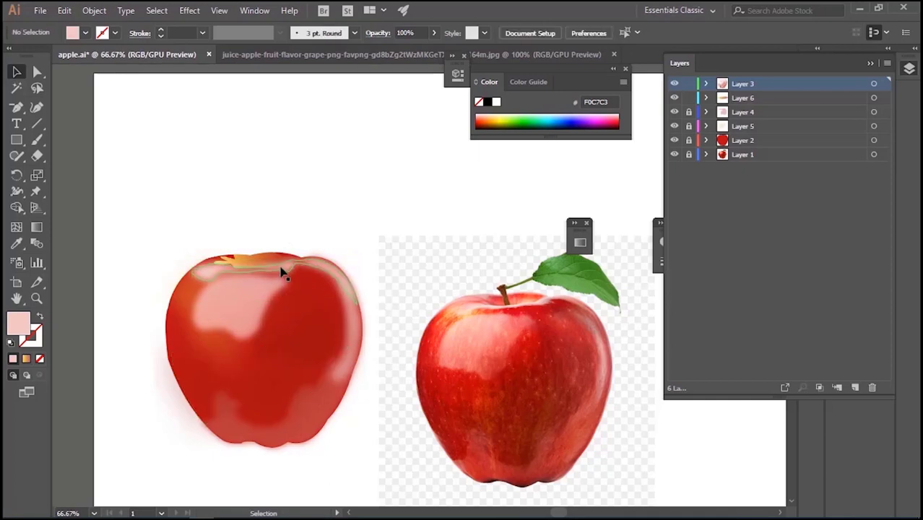
{"action": "left_click", "coordinate": [292, 269]}
{"action": "left_click", "coordinate": [291, 217]}
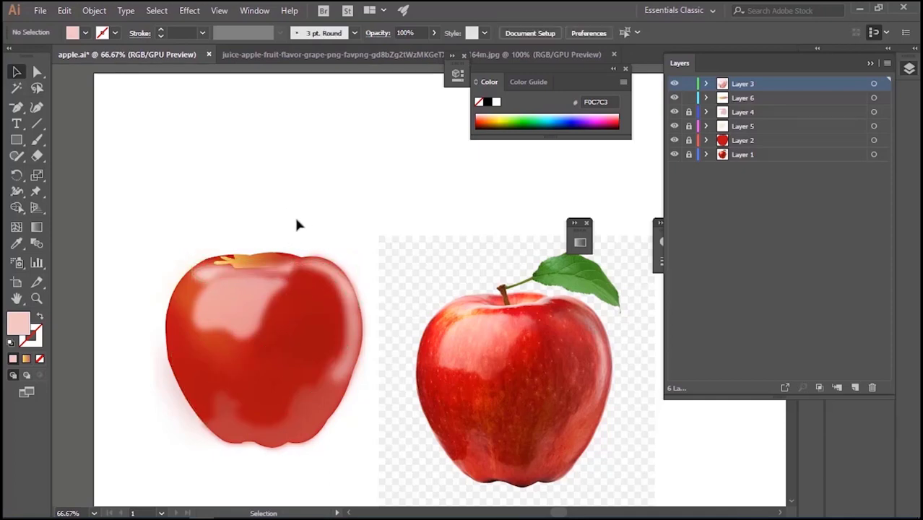
Apply a Gaussian Blur with a 2.2-pixel radius to the stem cavity shape and shift the large pink highlight slightly down
{"action": "left_click", "coordinate": [258, 260]}
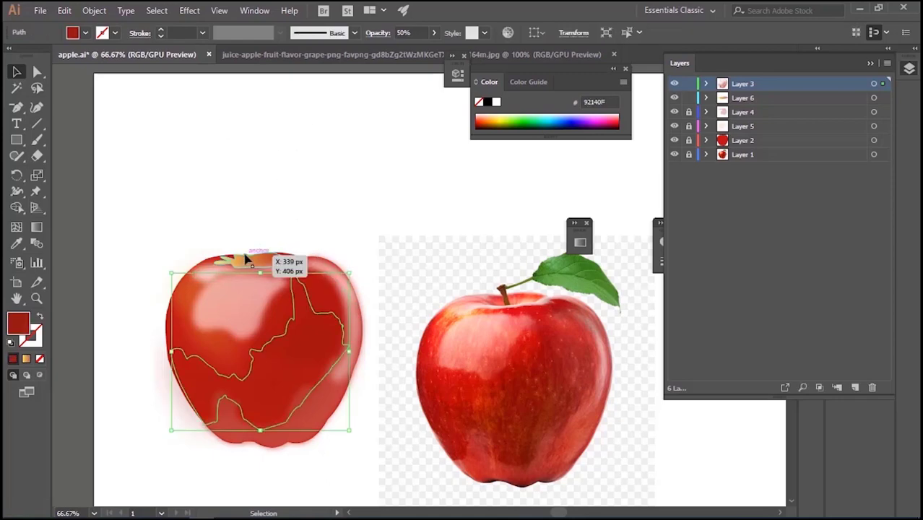
{"action": "left_click", "coordinate": [239, 258]}
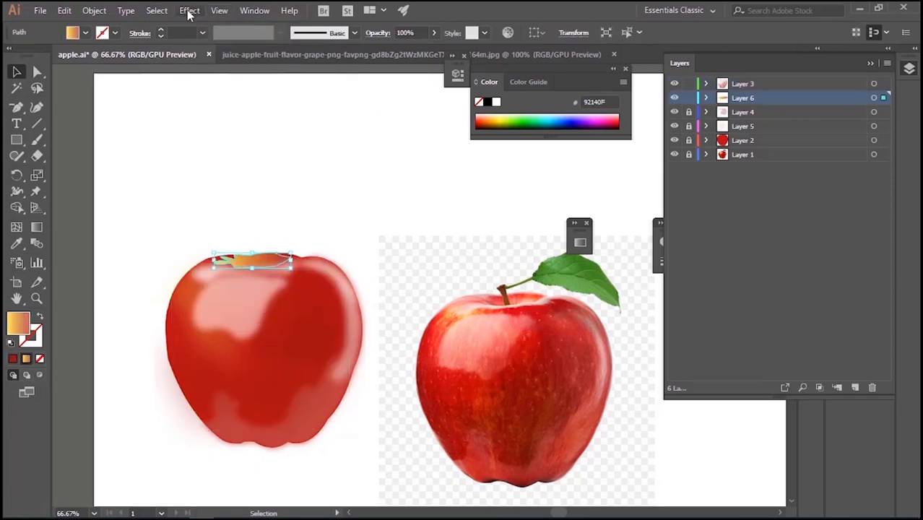
{"action": "left_click", "coordinate": [189, 10]}
{"action": "mouse_move", "coordinate": [322, 244]}
{"action": "left_click", "coordinate": [376, 237]}
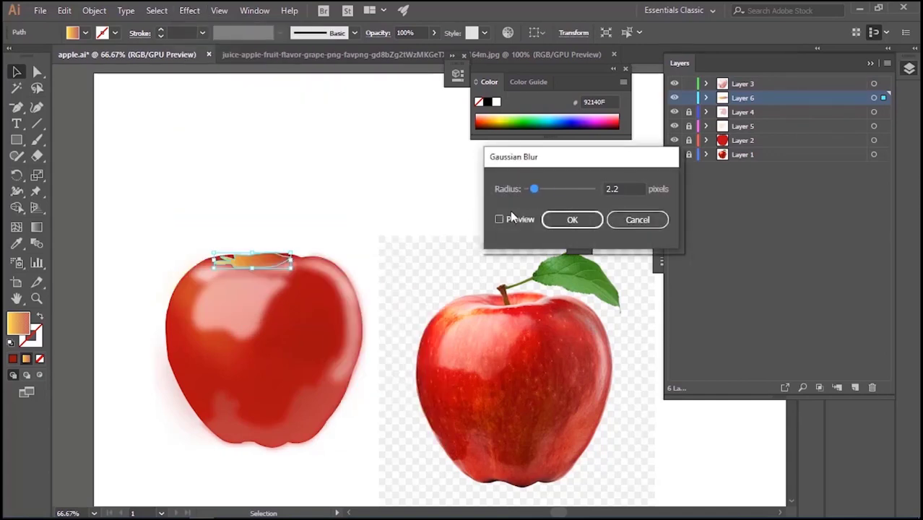
{"action": "key", "text": "Return"}
{"action": "left_click", "coordinate": [347, 195]}
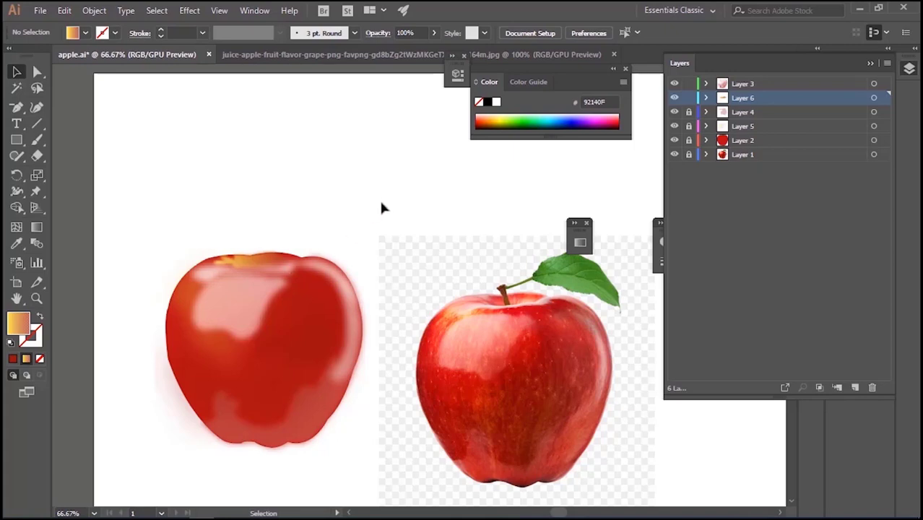
{"action": "left_click_drag", "start_coordinate": [226, 306], "coordinate": [224, 314]}
{"action": "left_click", "coordinate": [354, 183]}
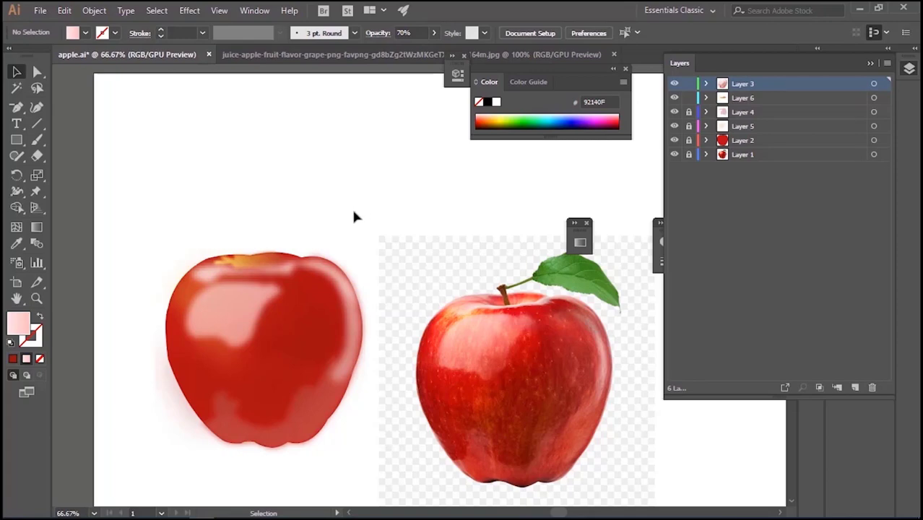
Trace the large upper-left highlight of the reference apple as a closed shape on Layer 3 with the Pen tool
{"action": "key", "text": "p"}
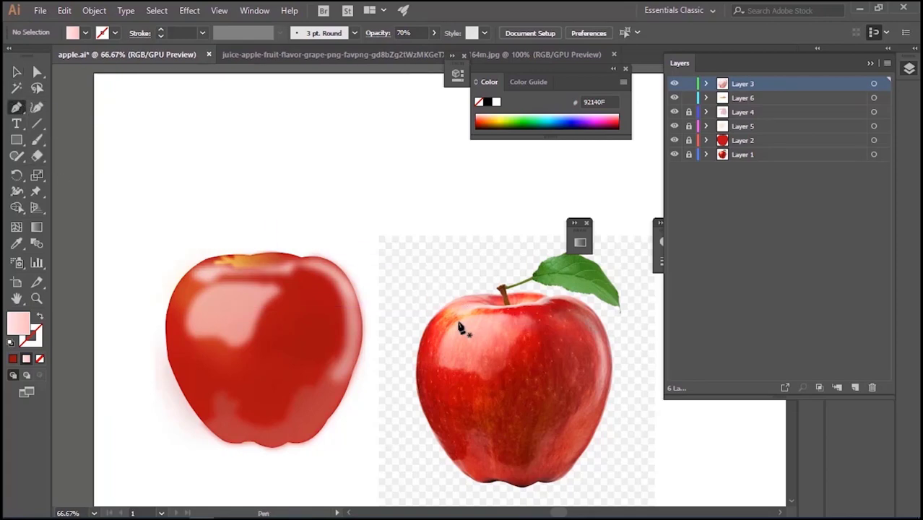
{"action": "left_click", "coordinate": [442, 337]}
{"action": "left_click", "coordinate": [464, 315]}
{"action": "left_click", "coordinate": [494, 314]}
{"action": "left_click", "coordinate": [520, 315]}
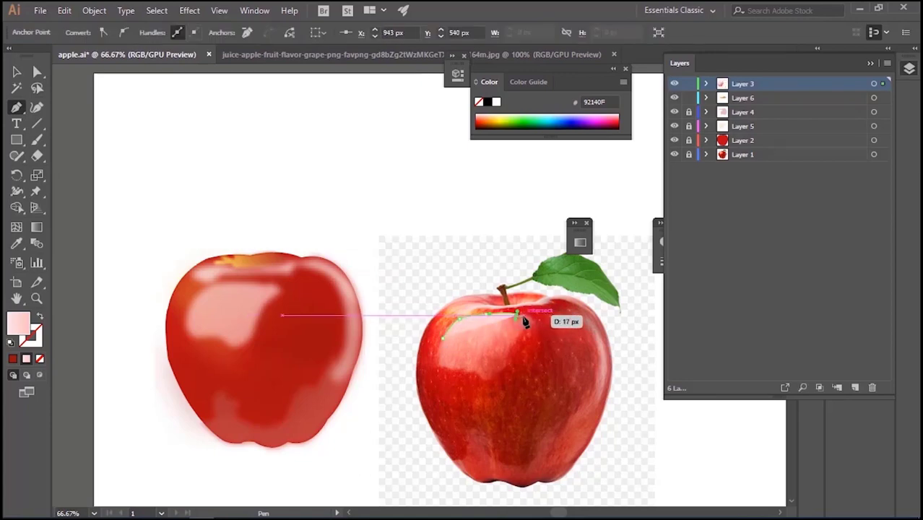
{"action": "left_click", "coordinate": [536, 325]}
{"action": "left_click", "coordinate": [524, 332]}
{"action": "left_click", "coordinate": [517, 338]}
{"action": "left_click", "coordinate": [507, 352]}
{"action": "left_click", "coordinate": [489, 381]}
{"action": "left_click", "coordinate": [463, 374]}
{"action": "left_click", "coordinate": [448, 369]}
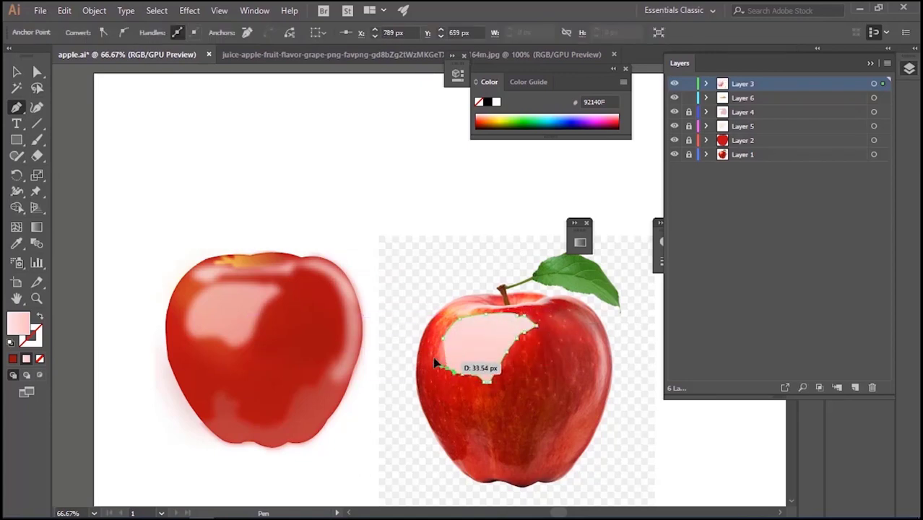
{"action": "left_click", "coordinate": [434, 362]}
{"action": "left_click", "coordinate": [434, 352]}
{"action": "left_click", "coordinate": [442, 337]}
Move the traced highlight over the drawn apple's large pink highlight and set its opacity to 31%
{"action": "left_click_drag", "start_coordinate": [484, 343], "coordinate": [234, 307]}
{"action": "left_click", "coordinate": [433, 33]}
{"action": "left_click_drag", "start_coordinate": [432, 49], "coordinate": [400, 58]}
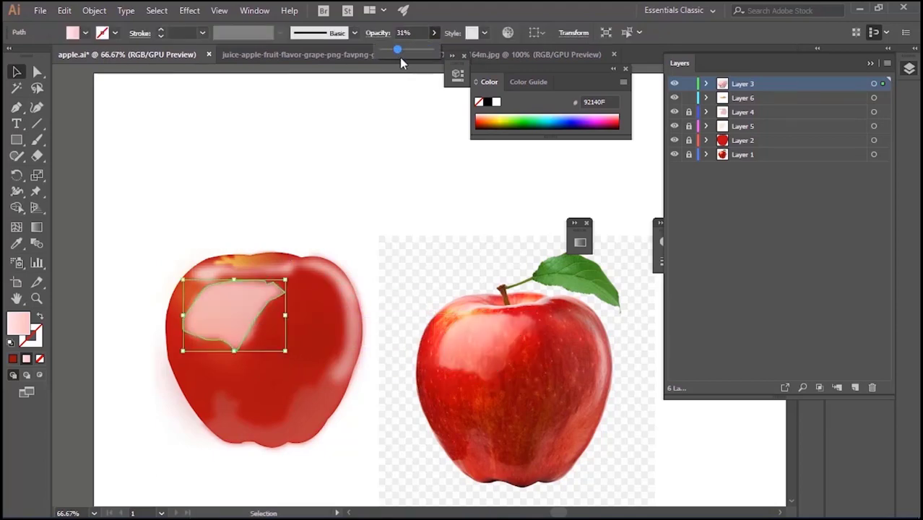
{"action": "left_click", "coordinate": [232, 297]}
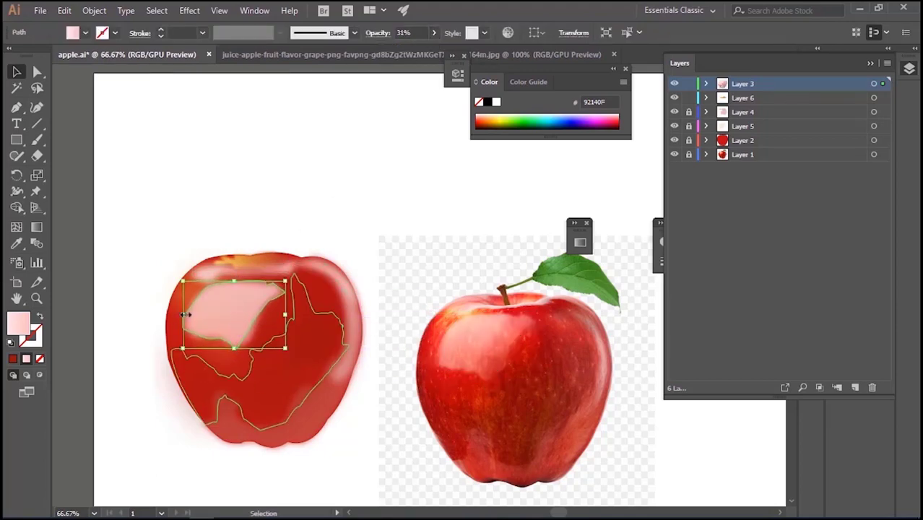
Narrow the new highlight slightly from its left side to fit the blurred highlight beneath, and deselect it
{"action": "left_click_drag", "start_coordinate": [183, 315], "coordinate": [188, 300]}
{"action": "left_click", "coordinate": [318, 198]}
{"action": "left_click", "coordinate": [253, 311]}
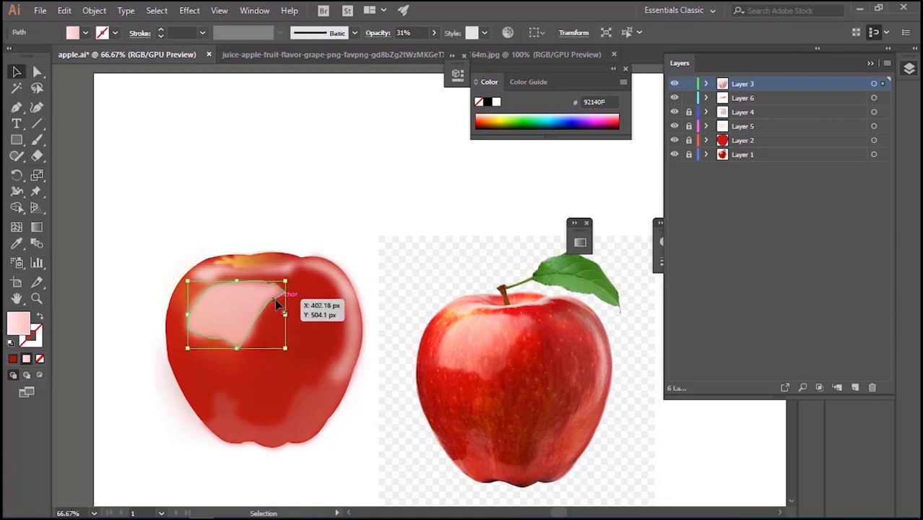
{"action": "left_click", "coordinate": [290, 208]}
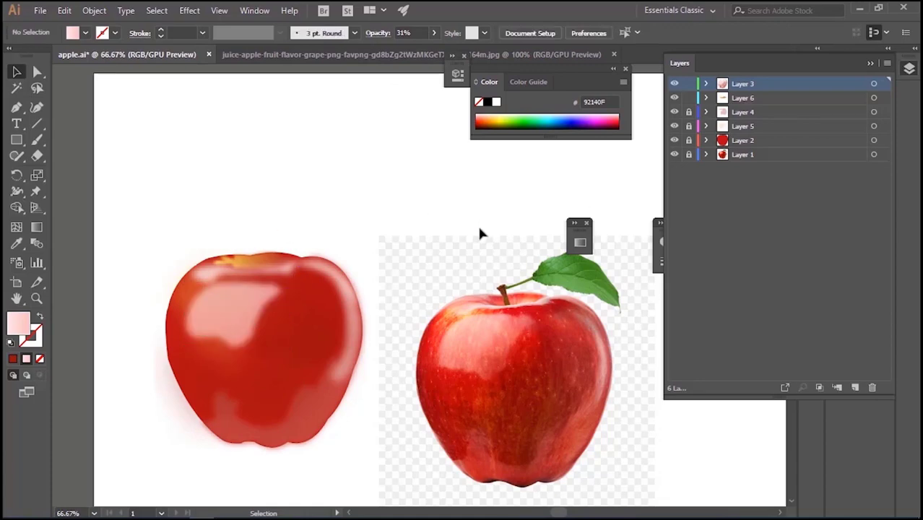
Create a new layer directly above Layer 2 and select the dark red shading shape on the apple
{"action": "left_click", "coordinate": [727, 142]}
{"action": "left_click", "coordinate": [855, 387]}
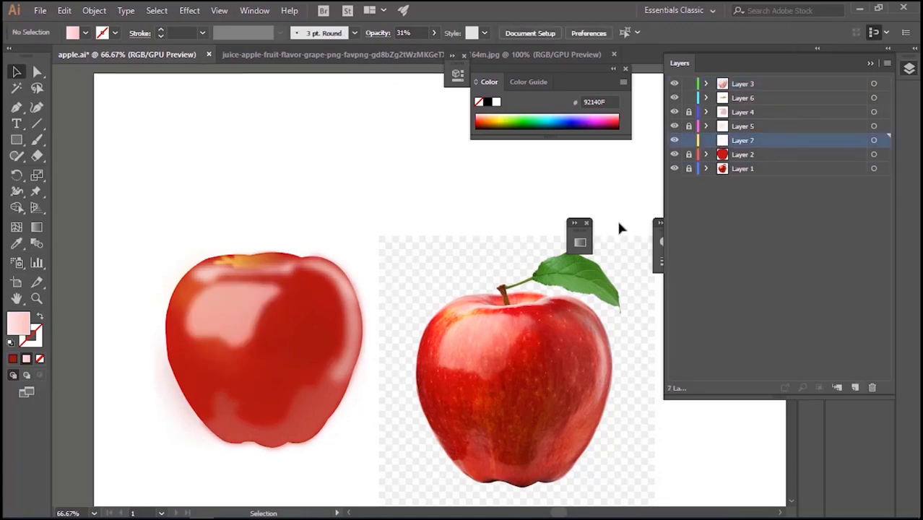
{"action": "left_click", "coordinate": [312, 331]}
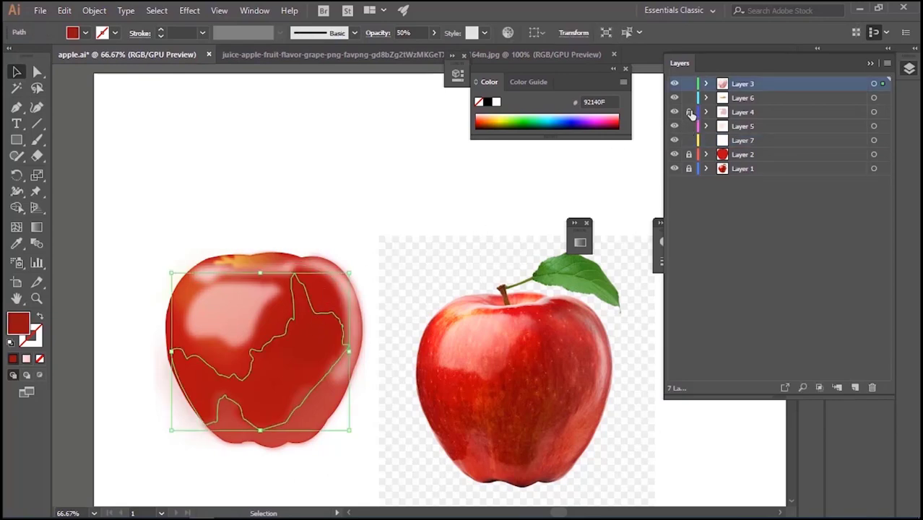
{"action": "left_click", "coordinate": [276, 267]}
{"action": "left_click_drag", "start_coordinate": [314, 319], "coordinate": [446, 241]}
{"action": "key", "text": "ctrl+z"}
Lock Layer 3, set the opacity of Layer 4's dark red shading shape to 41%, and deselect it
{"action": "left_click", "coordinate": [688, 85]}
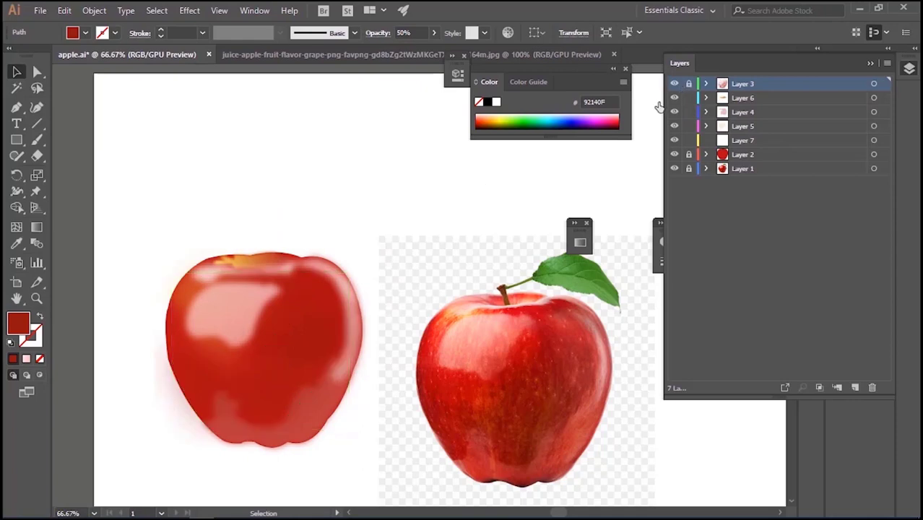
{"action": "left_click", "coordinate": [331, 291]}
{"action": "left_click_drag", "start_coordinate": [434, 33], "coordinate": [402, 49]}
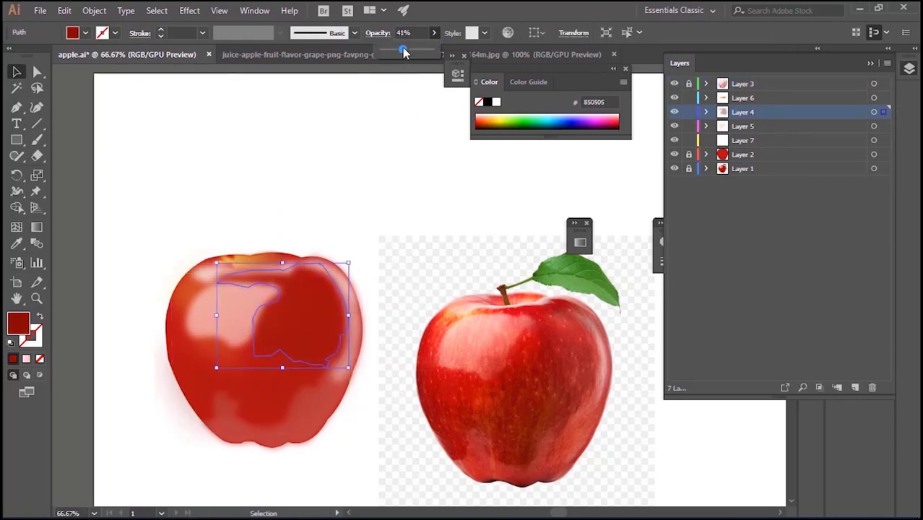
{"action": "left_click", "coordinate": [363, 160]}
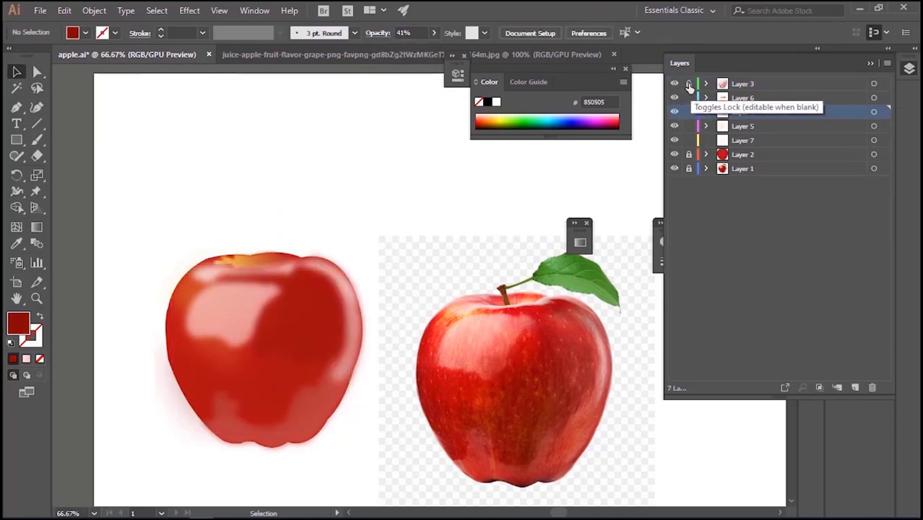
Unlock Layer 3 and Layer 2, and create a new layer directly above Layer 2
{"action": "left_click", "coordinate": [687, 154]}
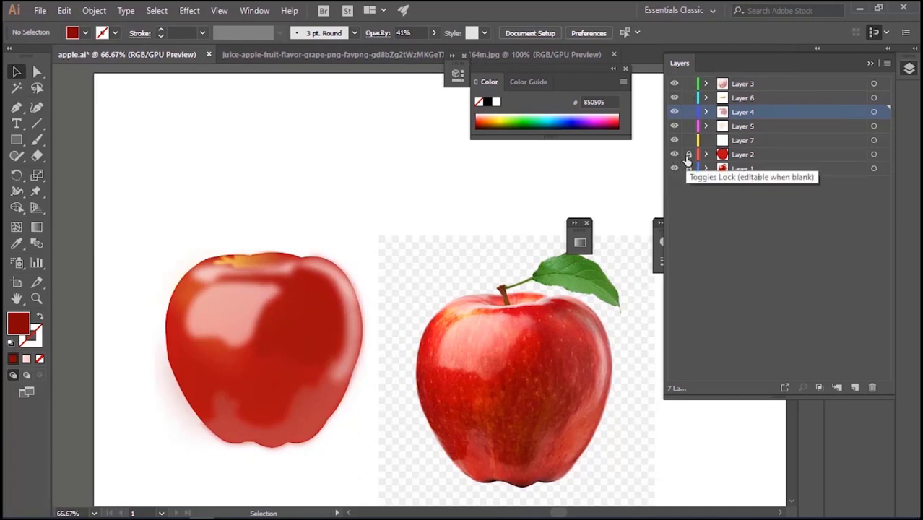
{"action": "left_click", "coordinate": [688, 155]}
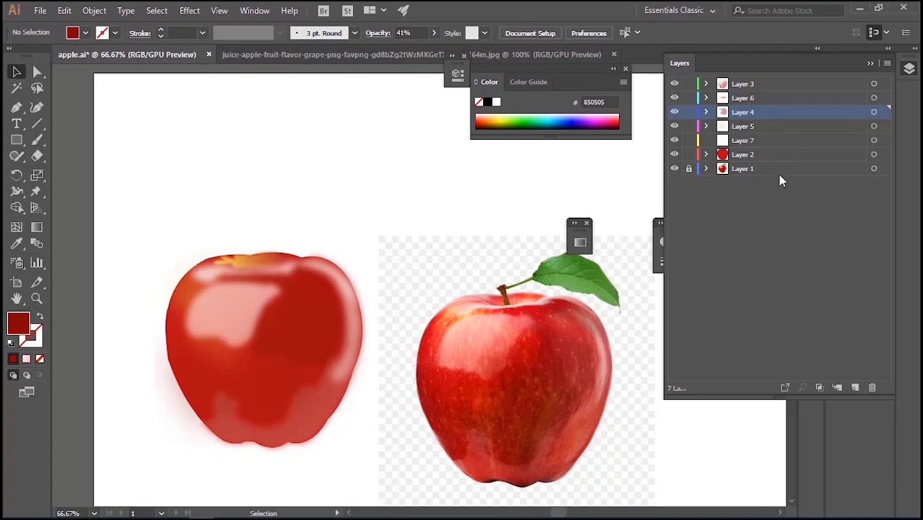
{"action": "left_click", "coordinate": [799, 154]}
{"action": "key", "text": "ctrl+l"}
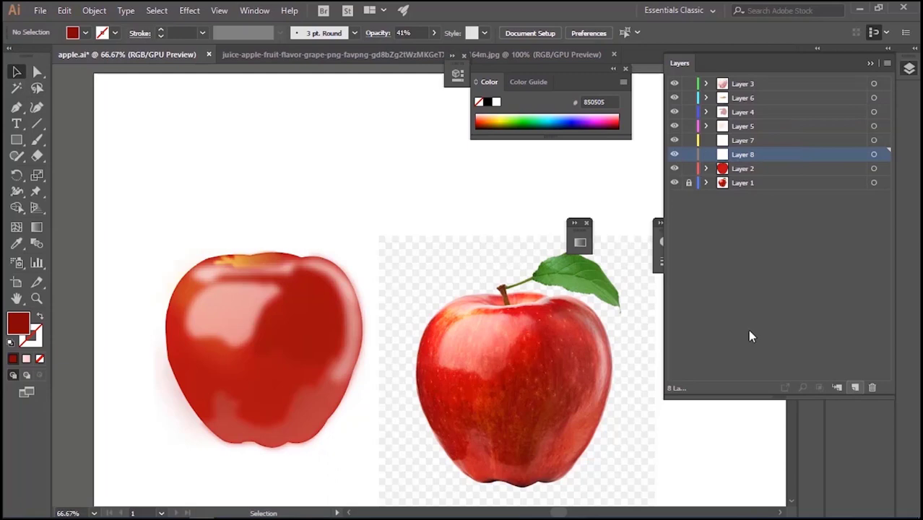
Try to spray symbols onto the drawn apple's dark red area with the Symbol Sprayer
{"action": "left_click", "coordinate": [39, 140]}
{"action": "left_click", "coordinate": [86, 33]}
{"action": "left_click", "coordinate": [88, 33]}
{"action": "left_click", "coordinate": [72, 33]}
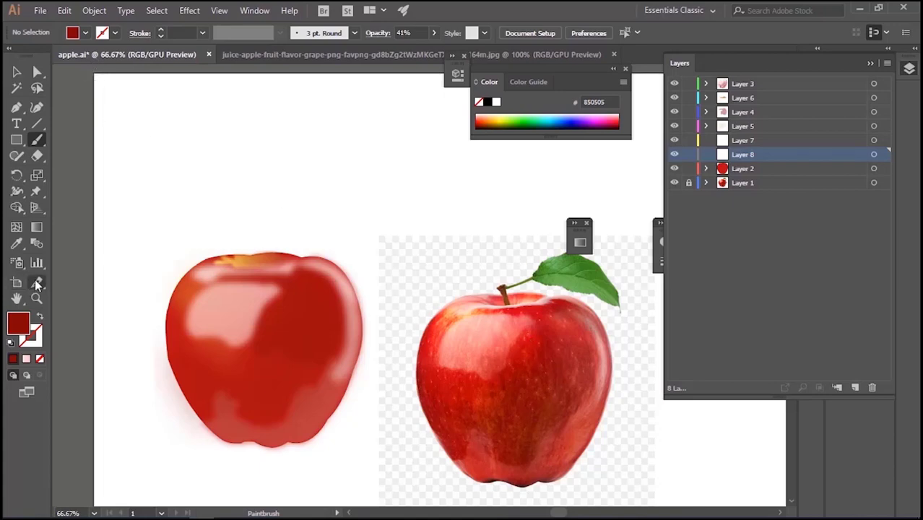
{"action": "left_click_drag", "start_coordinate": [17, 263], "coordinate": [59, 262]}
{"action": "left_click", "coordinate": [294, 324]}
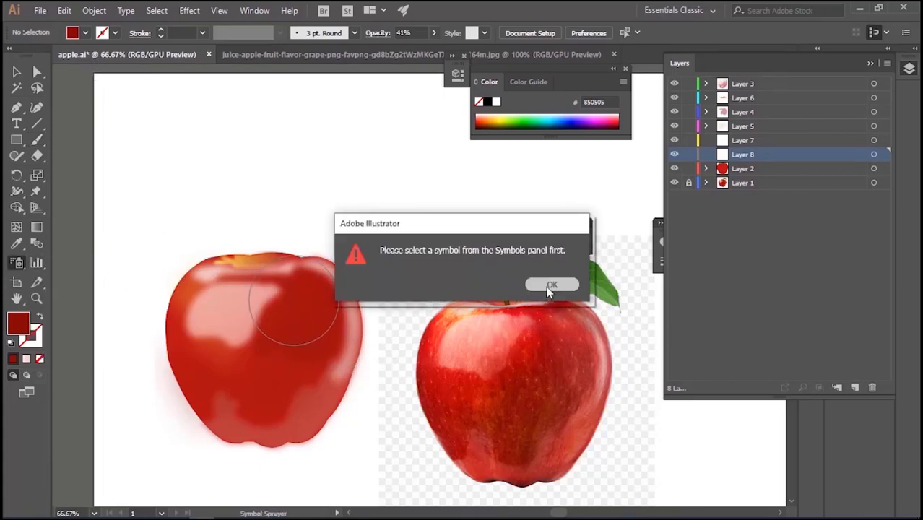
{"action": "left_click", "coordinate": [550, 287]}
Choose the 5 pt. Flat brush and set the opacity to 100%
{"action": "left_click", "coordinate": [354, 34]}
{"action": "scroll", "coordinate": [347, 106], "scroll_direction": "down", "scroll_amount": 2}
{"action": "scroll", "coordinate": [346, 106], "scroll_direction": "up", "scroll_amount": 2}
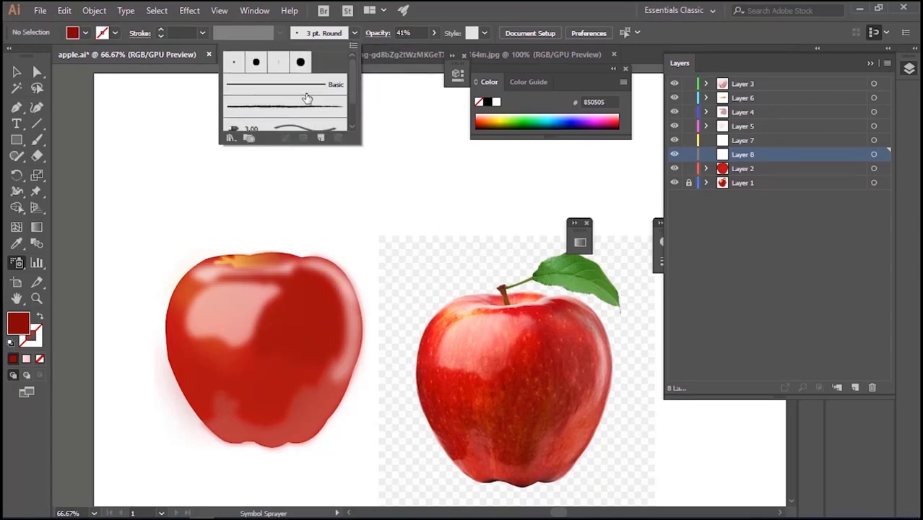
{"action": "left_click", "coordinate": [297, 107]}
{"action": "left_click", "coordinate": [276, 64]}
{"action": "left_click", "coordinate": [407, 41]}
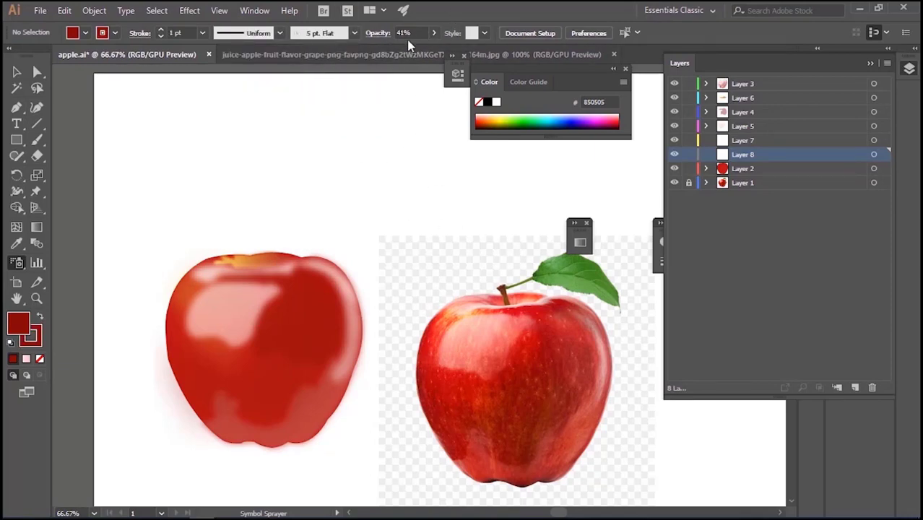
{"action": "left_click", "coordinate": [434, 33]}
{"action": "left_click_drag", "start_coordinate": [400, 49], "coordinate": [436, 50]}
Remove the stroke colour and choose a yellow fill
{"action": "left_click", "coordinate": [114, 33]}
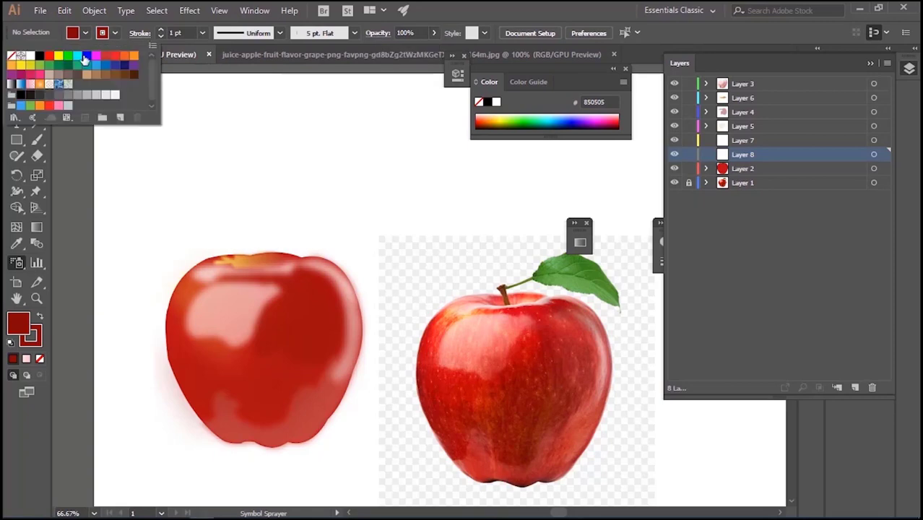
{"action": "left_click", "coordinate": [13, 56]}
{"action": "left_click", "coordinate": [85, 33]}
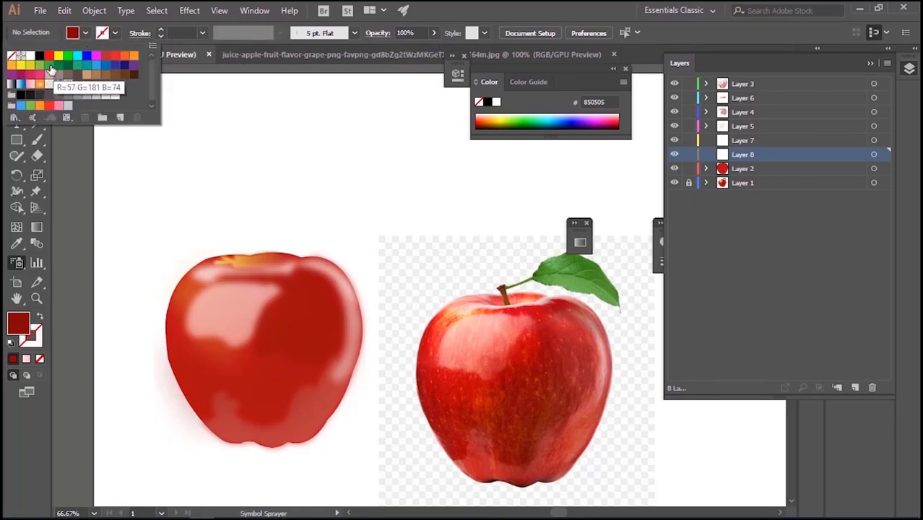
{"action": "left_click", "coordinate": [24, 67]}
Try to spray symbols in yellow over the apple's dark red area and its large pink highlight
{"action": "left_click", "coordinate": [290, 318]}
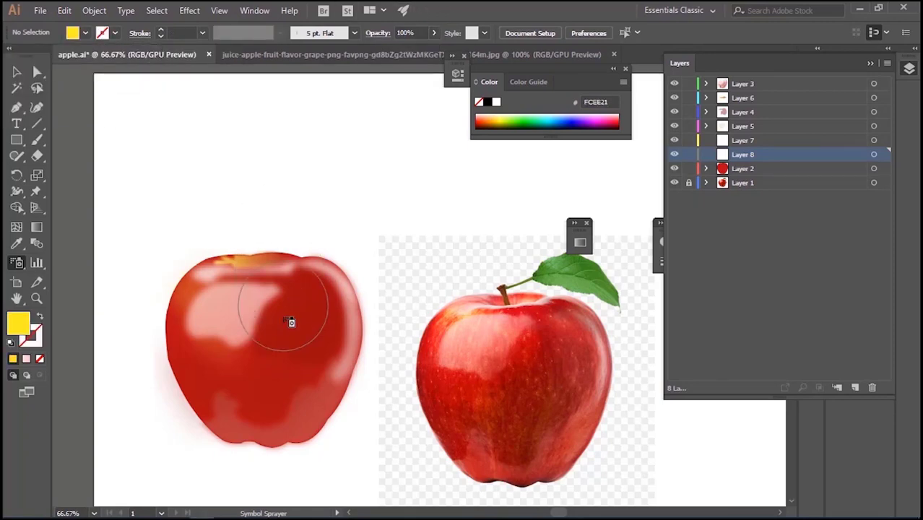
{"action": "left_click", "coordinate": [305, 317]}
{"action": "left_click", "coordinate": [550, 286]}
{"action": "left_click", "coordinate": [317, 319]}
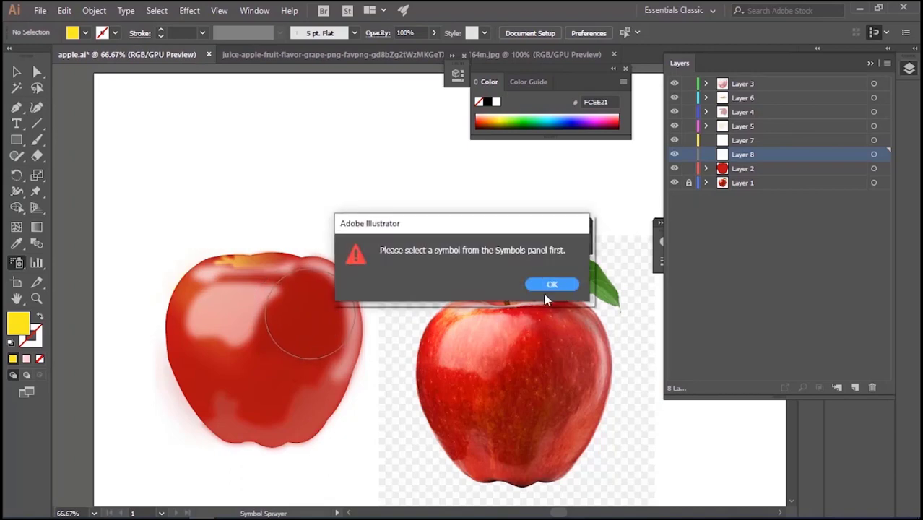
{"action": "left_click", "coordinate": [551, 286]}
{"action": "left_click", "coordinate": [214, 299]}
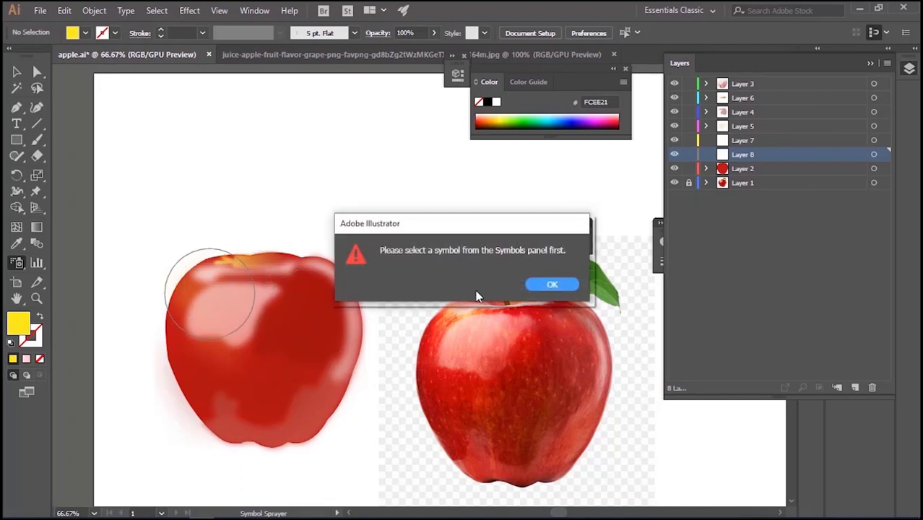
{"action": "left_click", "coordinate": [550, 285]}
Paint yellow strokes without fill on the right side of the apple using the Paintbrush and the 3 pt. Round brush
{"action": "left_click_drag", "start_coordinate": [17, 139], "coordinate": [59, 173]}
{"action": "key", "text": "b"}
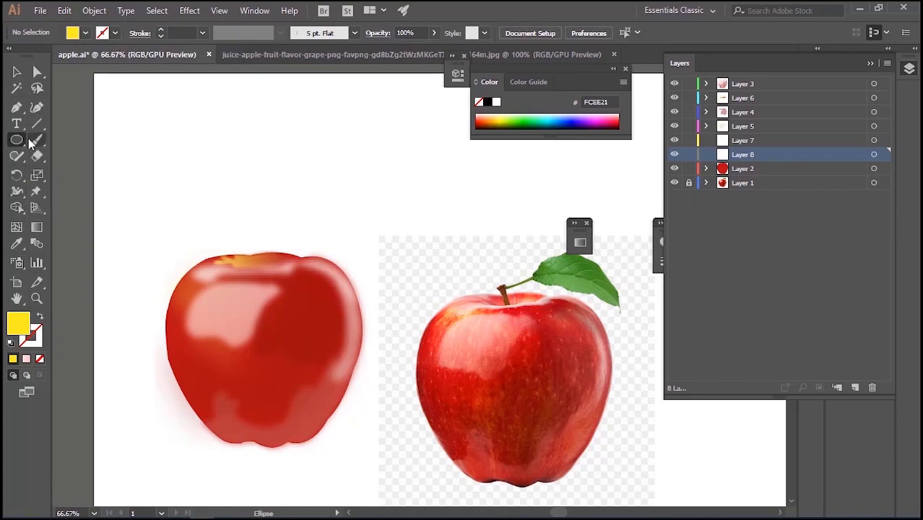
{"action": "left_click", "coordinate": [353, 33]}
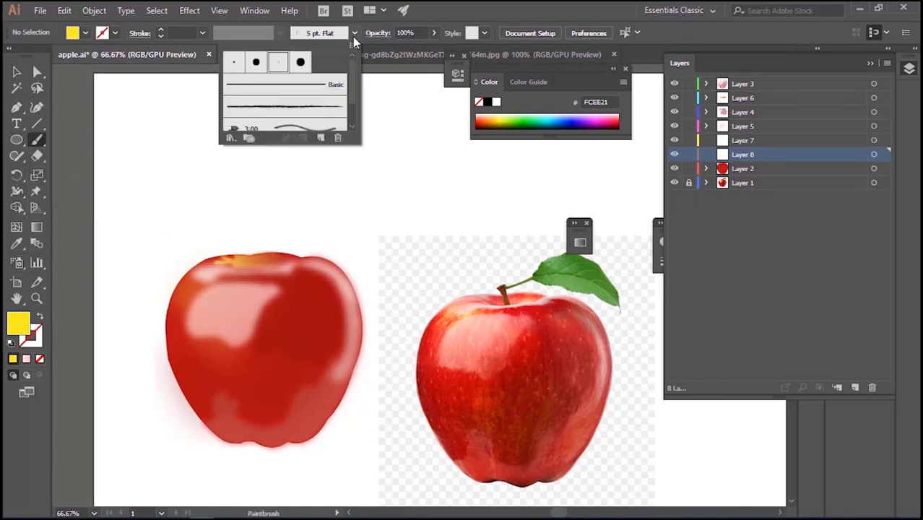
{"action": "double_click", "coordinate": [237, 64]}
{"action": "left_click", "coordinate": [267, 241]}
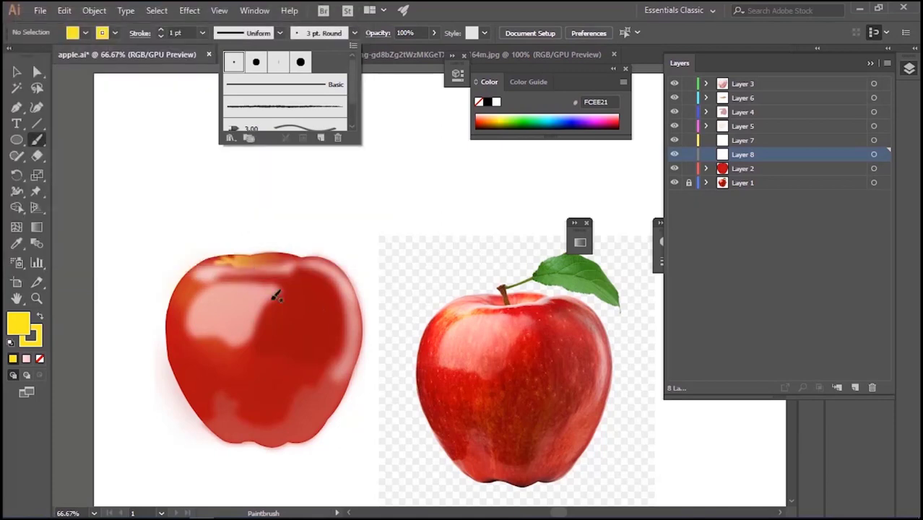
{"action": "left_click", "coordinate": [274, 295]}
{"action": "key", "text": "slash"}
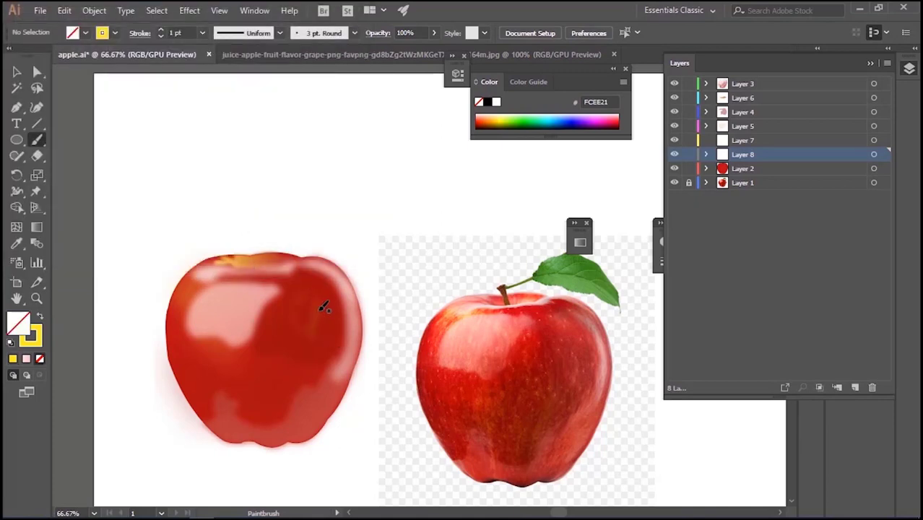
{"action": "left_click_drag", "start_coordinate": [313, 280], "coordinate": [326, 377]}
Try a pink linear gradient as the stroke colour
{"action": "key", "text": "z"}
{"action": "left_click", "coordinate": [31, 346]}
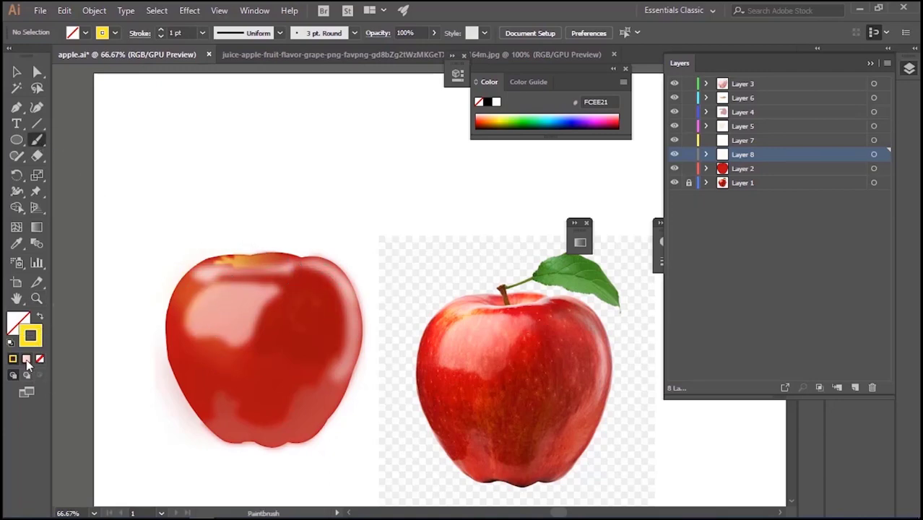
{"action": "left_click", "coordinate": [26, 360]}
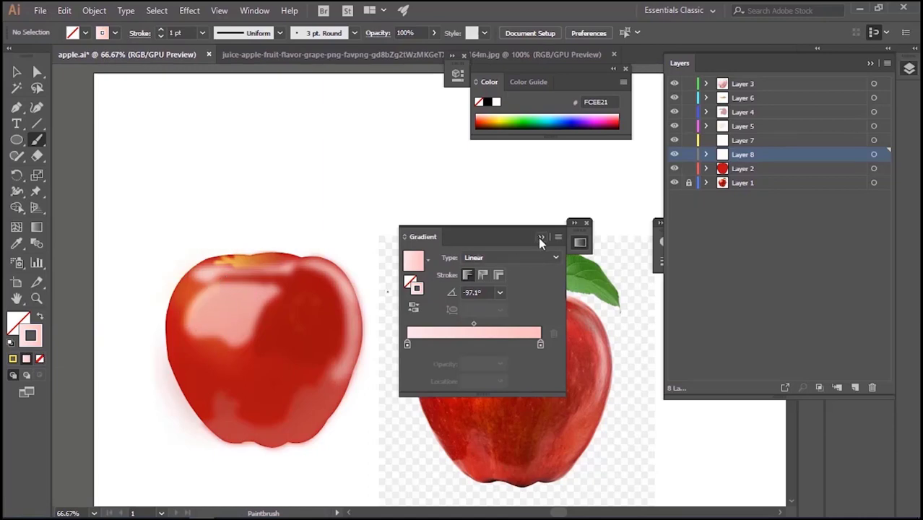
{"action": "left_click", "coordinate": [541, 238]}
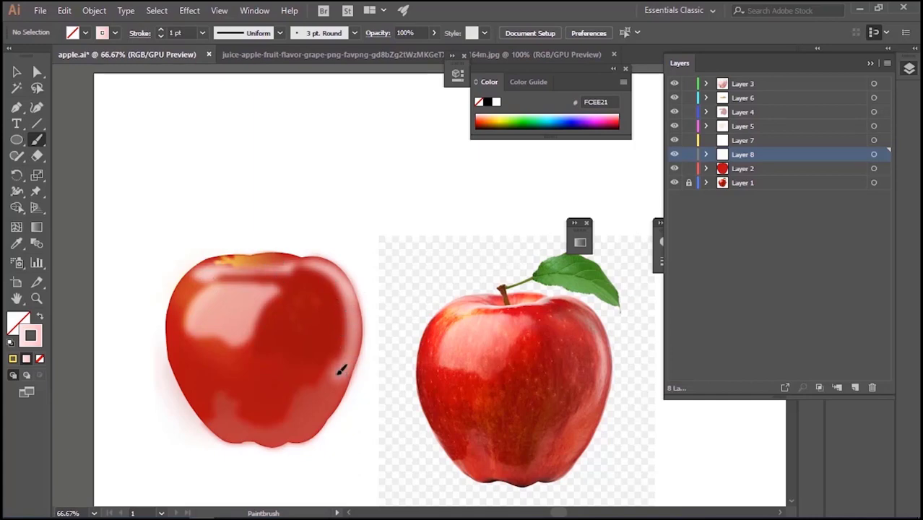
Choose the tapered elliptical width profile and solid yellow stroke, and paint curved strokes inside the apple's right edge highlight
{"action": "left_click", "coordinate": [280, 33]}
{"action": "left_click", "coordinate": [251, 78]}
{"action": "left_click", "coordinate": [13, 359]}
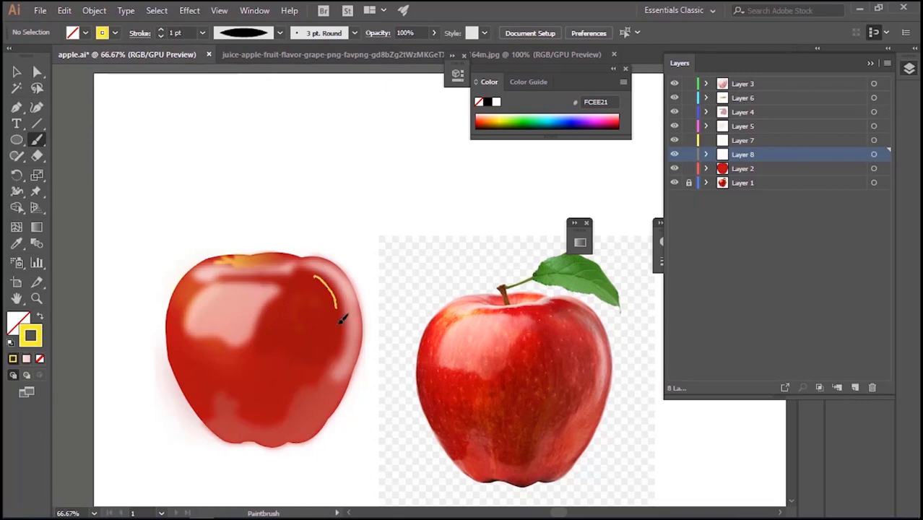
{"action": "left_click_drag", "start_coordinate": [340, 324], "coordinate": [338, 350]}
Choose an orange fill, paint short strokes on the apple's right side, and undo the last stroke
{"action": "left_click", "coordinate": [85, 32]}
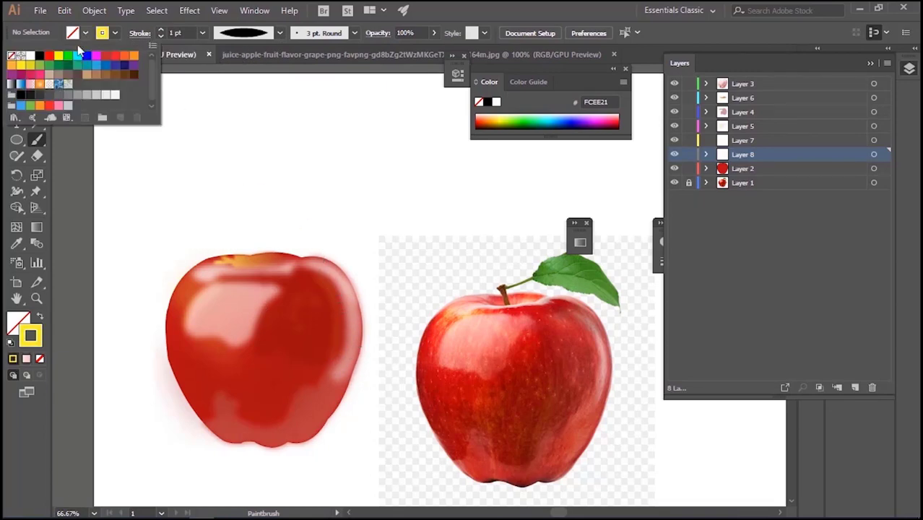
{"action": "left_click", "coordinate": [12, 65]}
{"action": "left_click", "coordinate": [325, 321]}
{"action": "left_click_drag", "start_coordinate": [320, 293], "coordinate": [318, 342]}
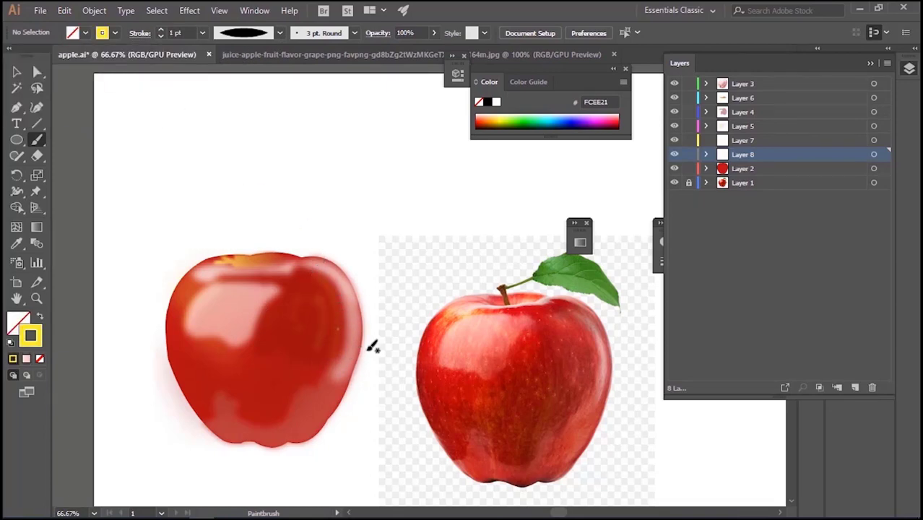
{"action": "key", "text": "ctrl+z"}
{"action": "key", "text": "v"}
{"action": "left_click", "coordinate": [172, 143]}
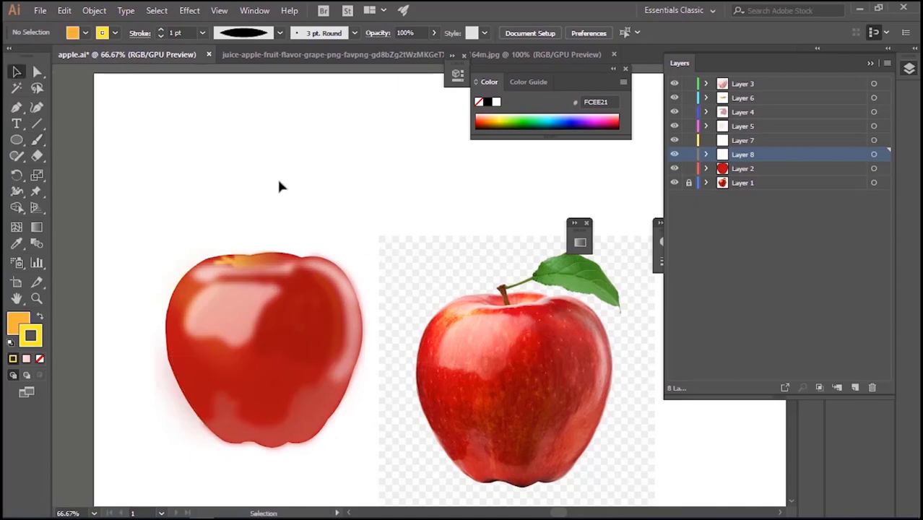
Paint a small test stroke above the apple and delete it
{"action": "left_click", "coordinate": [37, 139]}
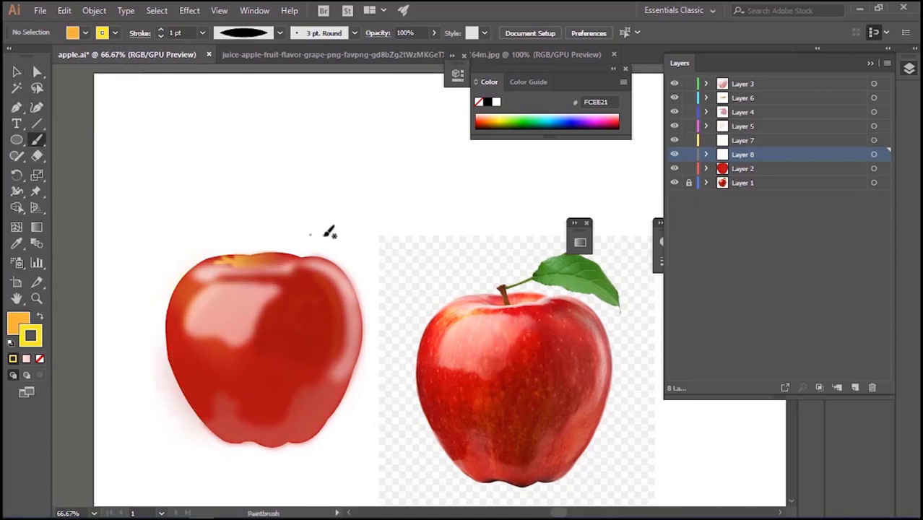
{"action": "left_click_drag", "start_coordinate": [304, 203], "coordinate": [317, 198]}
{"action": "key", "text": "v"}
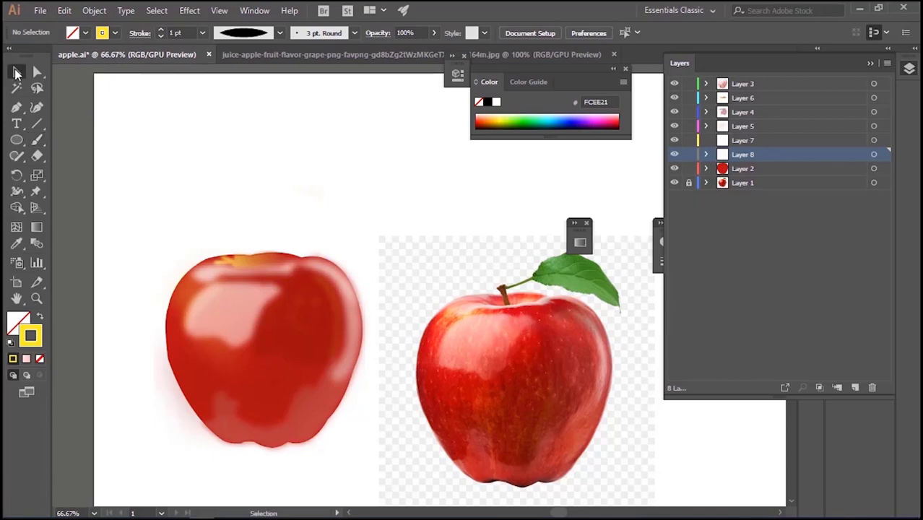
{"action": "left_click_drag", "start_coordinate": [192, 137], "coordinate": [399, 242]}
{"action": "key", "text": "Delete"}
Try the Symbol Sprayer again on the dark red area in an enlarged view of the apple
{"action": "key", "text": "ctrl+plus"}
{"action": "key", "text": "ctrl+plus"}
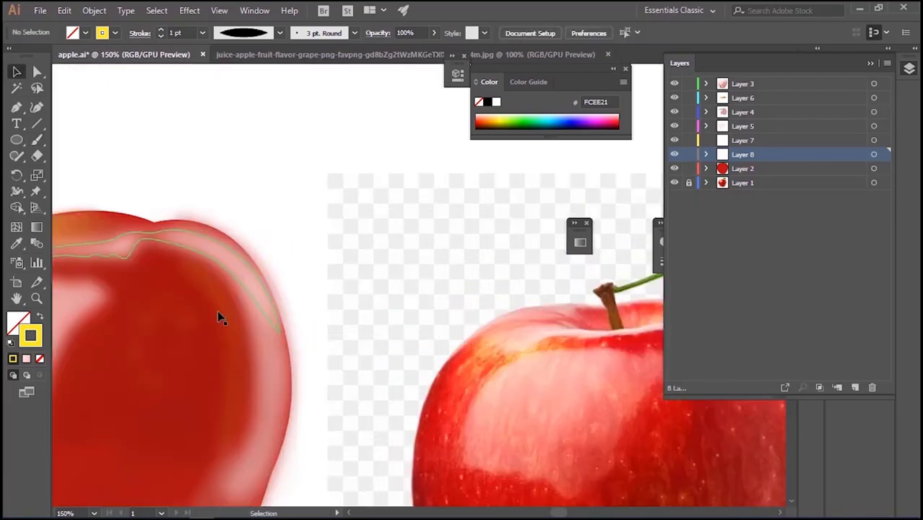
{"action": "left_click_drag", "start_coordinate": [220, 317], "coordinate": [410, 223]}
{"action": "left_click", "coordinate": [37, 139]}
{"action": "left_click", "coordinate": [16, 263]}
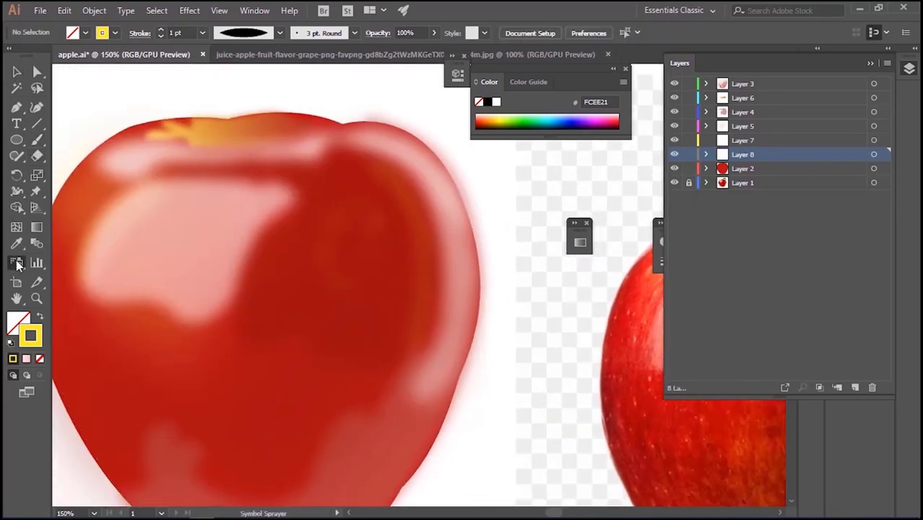
{"action": "left_click", "coordinate": [332, 276]}
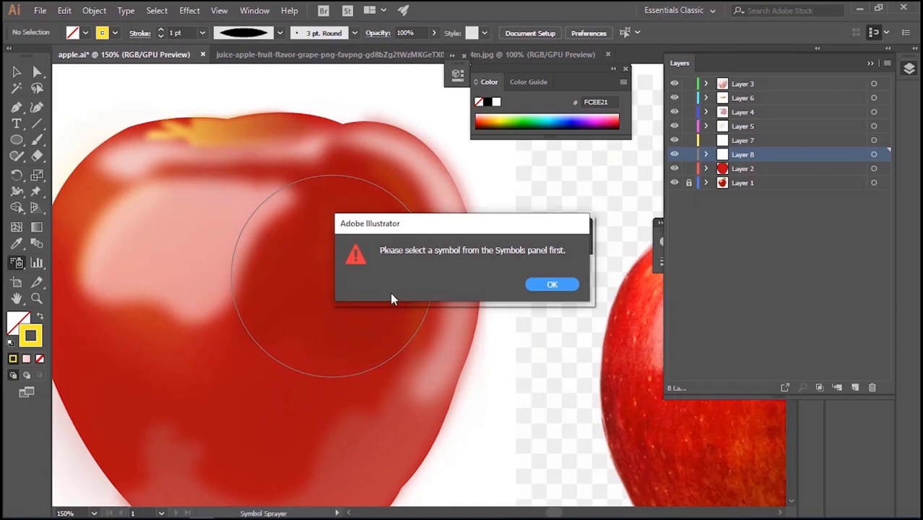
{"action": "left_click", "coordinate": [541, 285]}
Pick a speckled symbol from the Artistic Textures library and spray it across the apple on Layer 8 with the Symbol Sprayer
{"action": "left_click", "coordinate": [484, 33]}
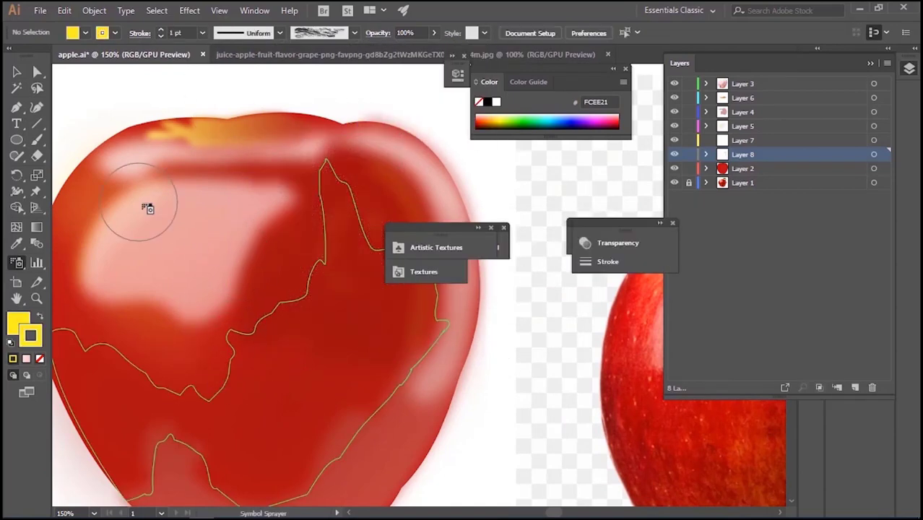
{"action": "key", "text": "ctrl+minus"}
{"action": "mouse_move", "coordinate": [232, 226]}
{"action": "left_mouse_down"}
{"action": "mouse_move", "coordinate": [219, 255]}
{"action": "mouse_move", "coordinate": [220, 329]}
{"action": "mouse_move", "coordinate": [206, 299]}
{"action": "mouse_move", "coordinate": [218, 334]}
{"action": "mouse_move", "coordinate": [269, 411]}
{"action": "mouse_move", "coordinate": [259, 329]}
{"action": "mouse_move", "coordinate": [299, 377]}
{"action": "left_mouse_up"}
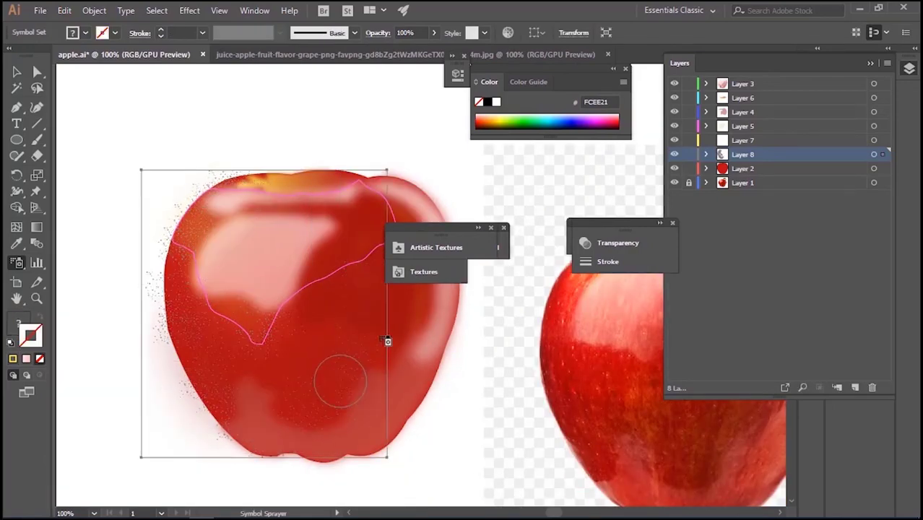
{"action": "left_click", "coordinate": [384, 340]}
{"action": "left_click", "coordinate": [317, 327]}
{"action": "left_click", "coordinate": [336, 276]}
{"action": "left_click", "coordinate": [355, 221]}
{"action": "left_click", "coordinate": [396, 206]}
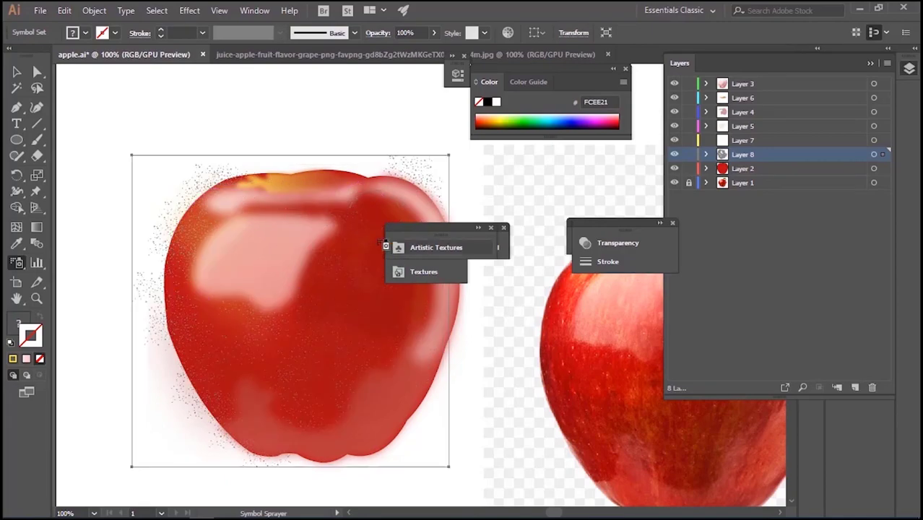
Move the floating library panels off the apple and spray more speckles down its right side
{"action": "left_click", "coordinate": [382, 244]}
{"action": "left_click_drag", "start_coordinate": [453, 228], "coordinate": [603, 208]}
{"action": "left_click_drag", "start_coordinate": [435, 227], "coordinate": [579, 173]}
{"action": "left_click_drag", "start_coordinate": [406, 231], "coordinate": [543, 221]}
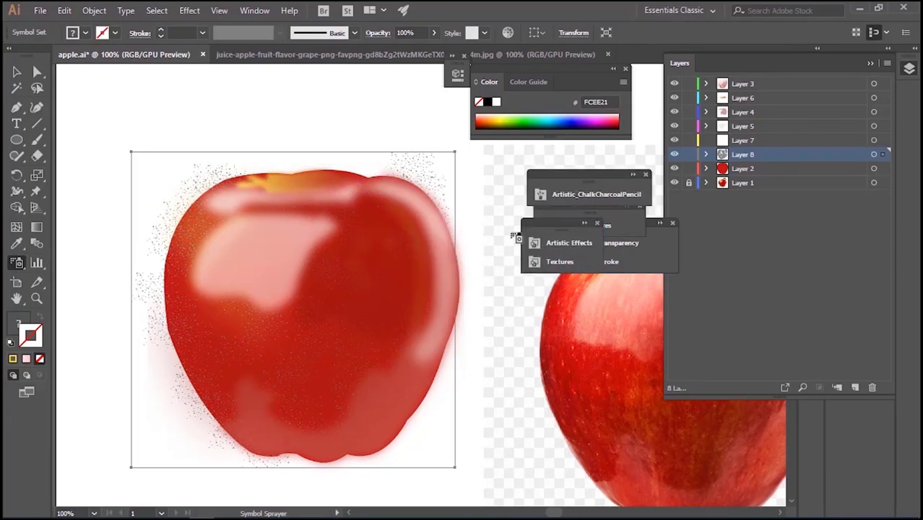
{"action": "mouse_move", "coordinate": [362, 280]}
{"action": "left_mouse_down"}
{"action": "mouse_move", "coordinate": [317, 239]}
{"action": "mouse_move", "coordinate": [320, 315]}
{"action": "mouse_move", "coordinate": [385, 420]}
{"action": "mouse_move", "coordinate": [357, 424]}
{"action": "left_mouse_up"}
Rasterize the sprayed speckle set on Layer 8
{"action": "left_click", "coordinate": [16, 72]}
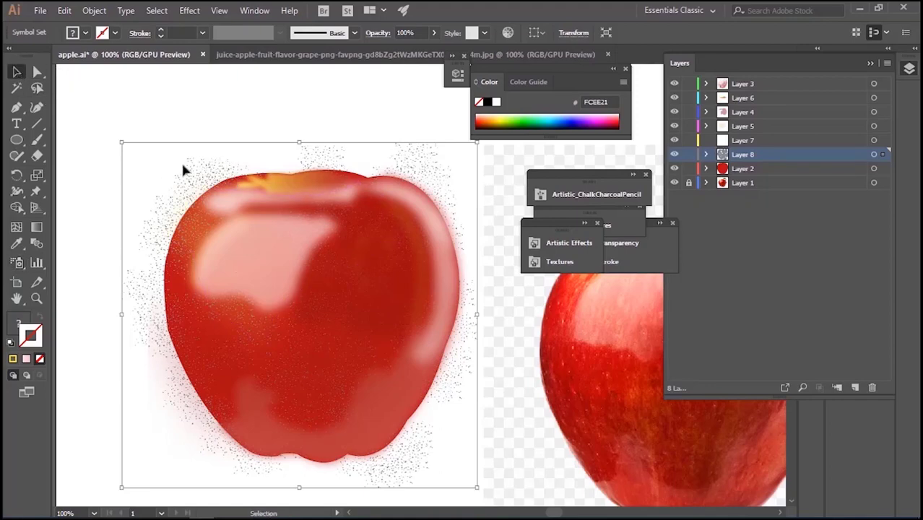
{"action": "right_click", "coordinate": [197, 170]}
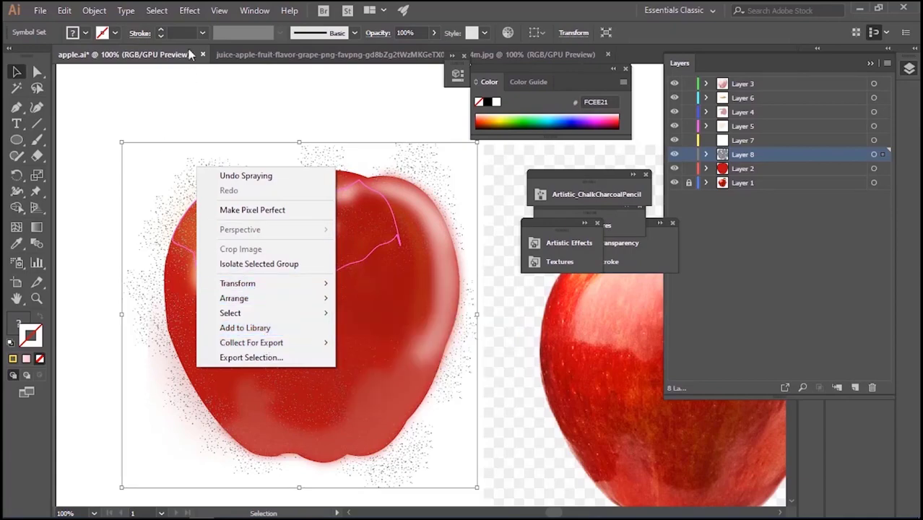
{"action": "left_click", "coordinate": [94, 10]}
{"action": "left_click", "coordinate": [203, 195]}
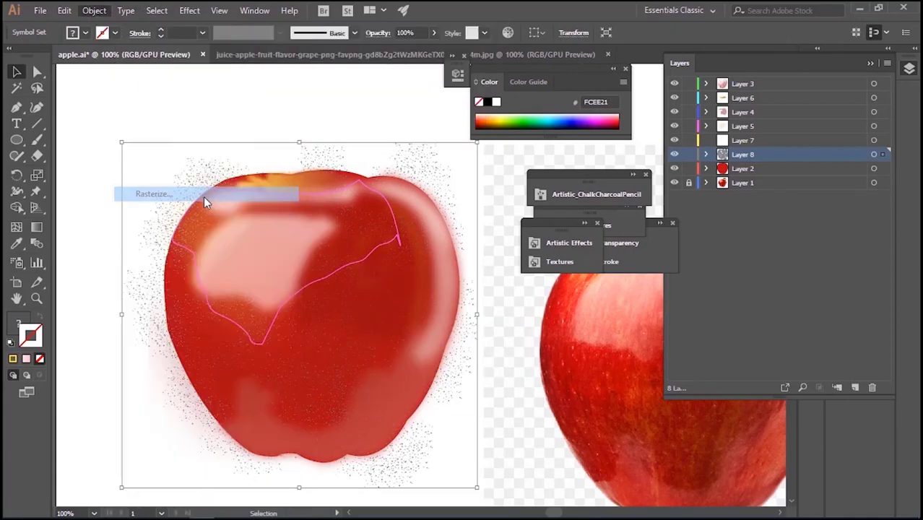
{"action": "left_click", "coordinate": [506, 372]}
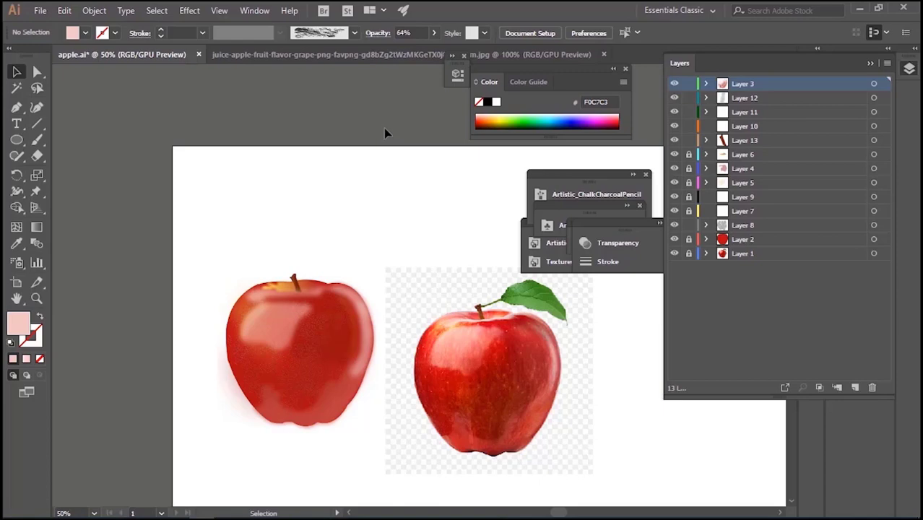
Save the apple document
{"action": "key", "text": "ctrl+plus"}
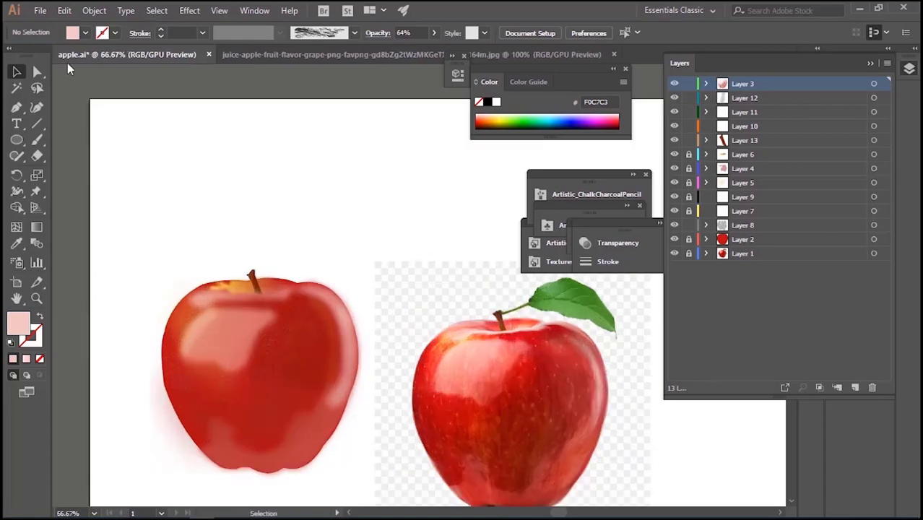
{"action": "left_click", "coordinate": [41, 11]}
{"action": "left_click", "coordinate": [66, 121]}
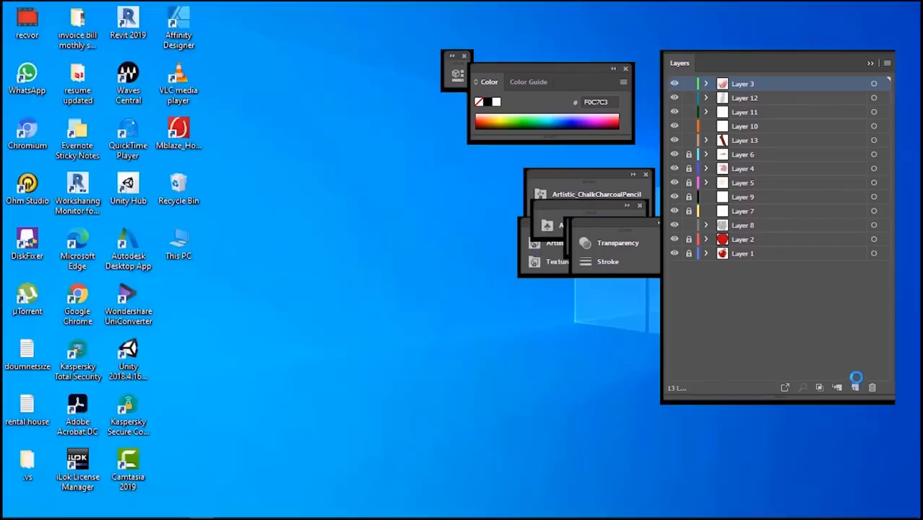
Add a new layer above Layer 3 and trace the reference photo's leaf and stalk as a closed shape with the Pen tool
{"action": "left_click", "coordinate": [855, 387]}
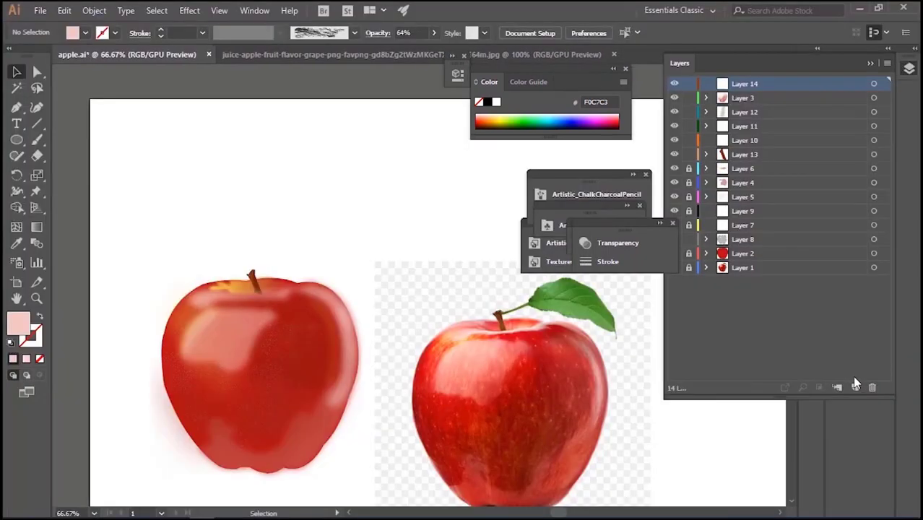
{"action": "left_click", "coordinate": [17, 108]}
{"action": "left_click", "coordinate": [500, 312]}
{"action": "left_click", "coordinate": [505, 312]}
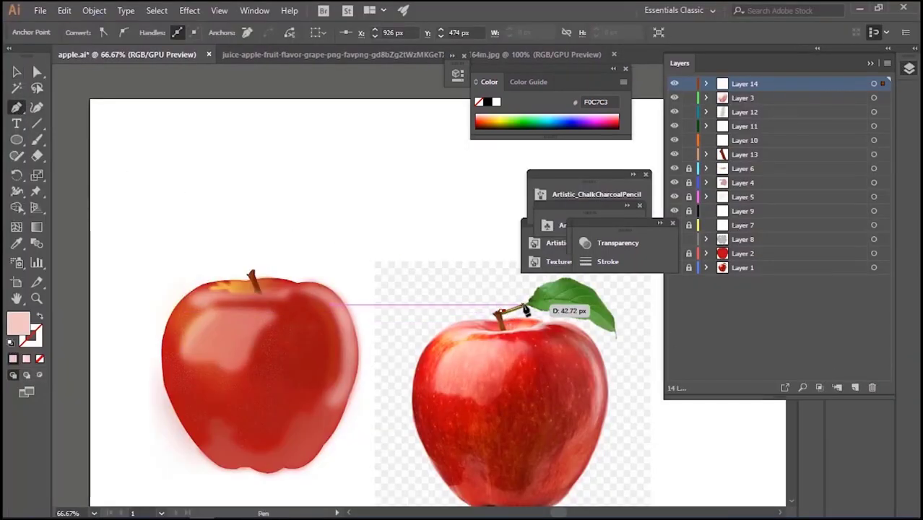
{"action": "left_click", "coordinate": [529, 303]}
{"action": "left_click", "coordinate": [532, 297]}
{"action": "left_click", "coordinate": [536, 292]}
{"action": "left_click", "coordinate": [543, 286]}
{"action": "left_click", "coordinate": [561, 279]}
{"action": "left_click", "coordinate": [569, 278]}
{"action": "left_click", "coordinate": [586, 287]}
{"action": "left_click", "coordinate": [598, 295]}
{"action": "left_click", "coordinate": [601, 301]}
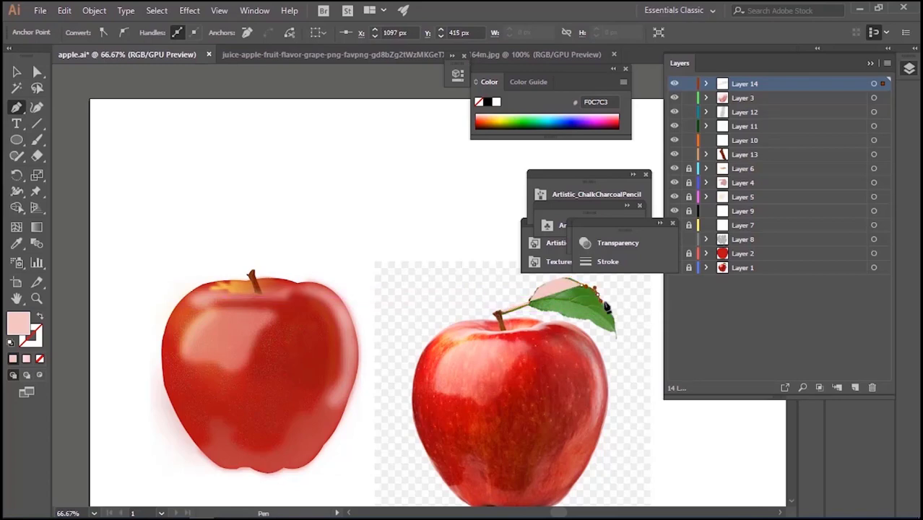
{"action": "left_click", "coordinate": [607, 311]}
{"action": "left_click", "coordinate": [611, 316]}
{"action": "left_click", "coordinate": [615, 339]}
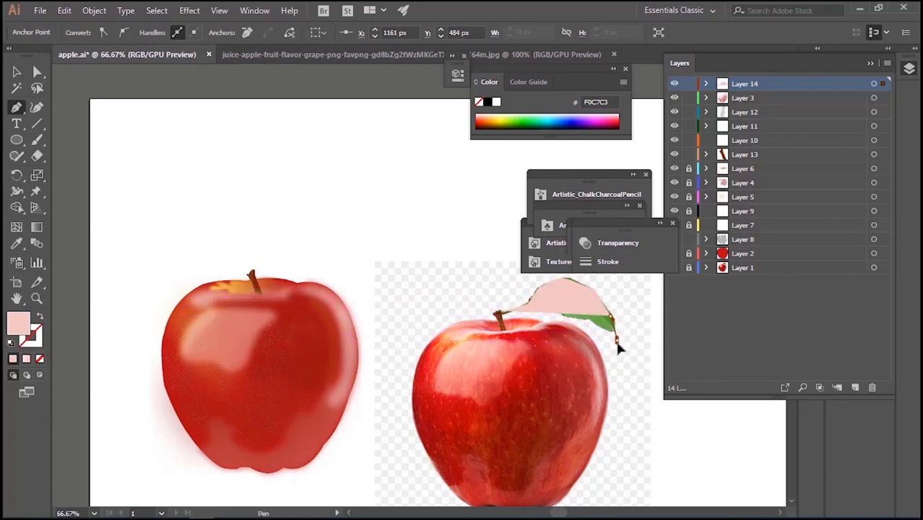
{"action": "left_click", "coordinate": [528, 310]}
{"action": "left_click", "coordinate": [505, 313]}
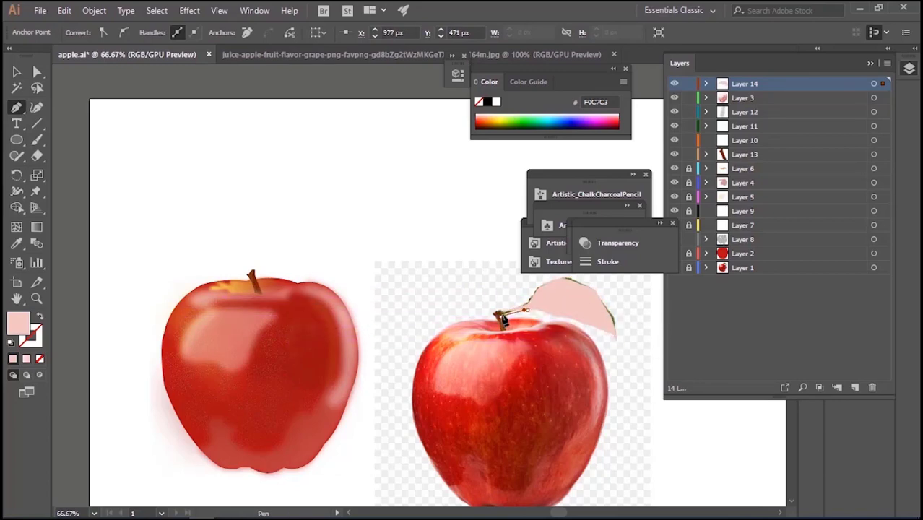
Move the traced leaf above the drawn apple and fill it with green sampled from the reference leaf
{"action": "left_click", "coordinate": [16, 71]}
{"action": "left_click_drag", "start_coordinate": [562, 312], "coordinate": [329, 227]}
{"action": "key", "text": "i"}
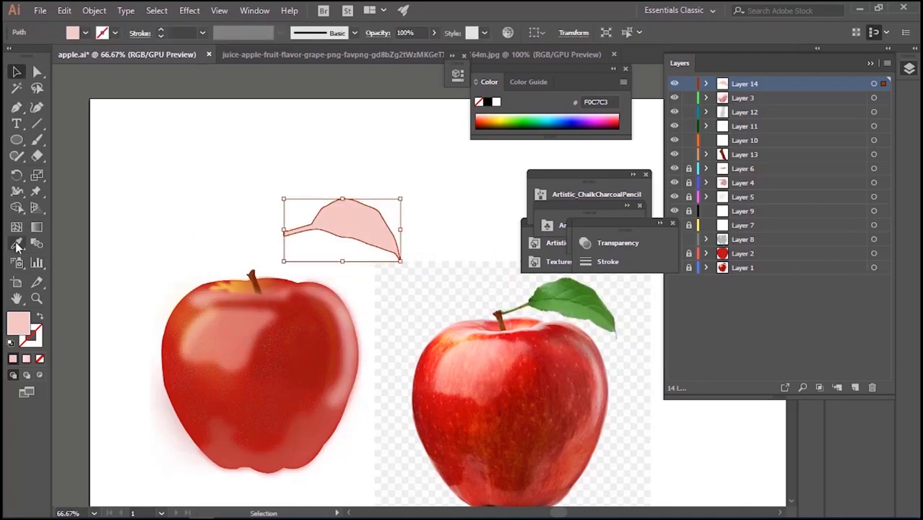
{"action": "left_click", "coordinate": [566, 290]}
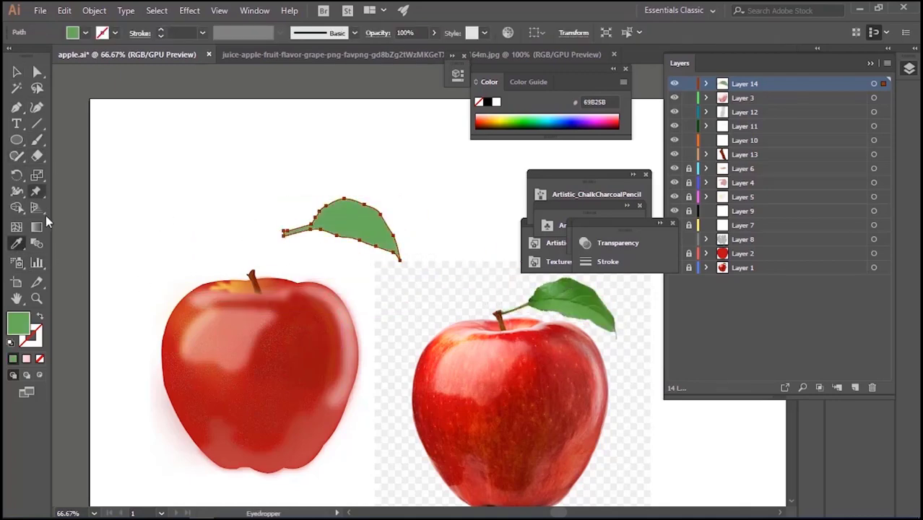
Apply a linear gradient to the leaf and set its starting color to A6FF3E
{"action": "left_click_drag", "start_coordinate": [582, 177], "coordinate": [538, 128]}
{"action": "left_click_drag", "start_coordinate": [619, 225], "coordinate": [350, 98]}
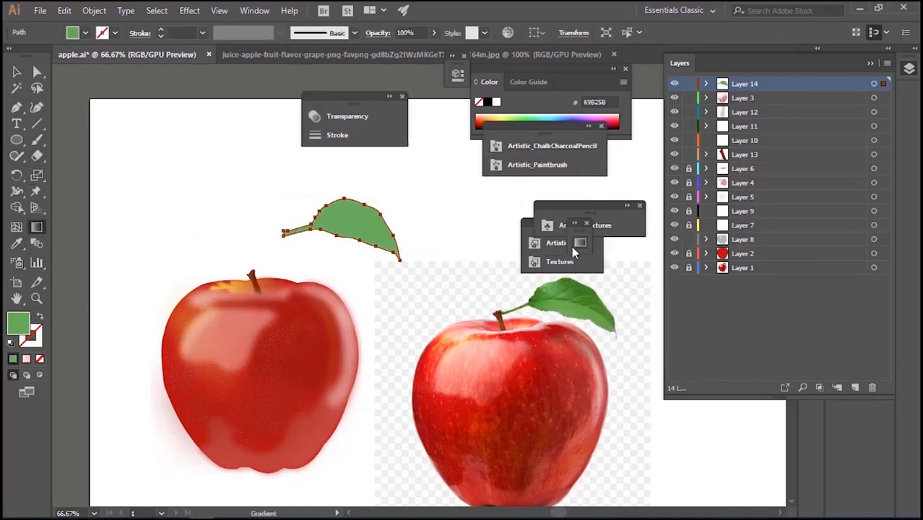
{"action": "left_click", "coordinate": [578, 246]}
{"action": "left_click", "coordinate": [439, 339]}
{"action": "left_click", "coordinate": [406, 346]}
{"action": "double_click", "coordinate": [23, 323]}
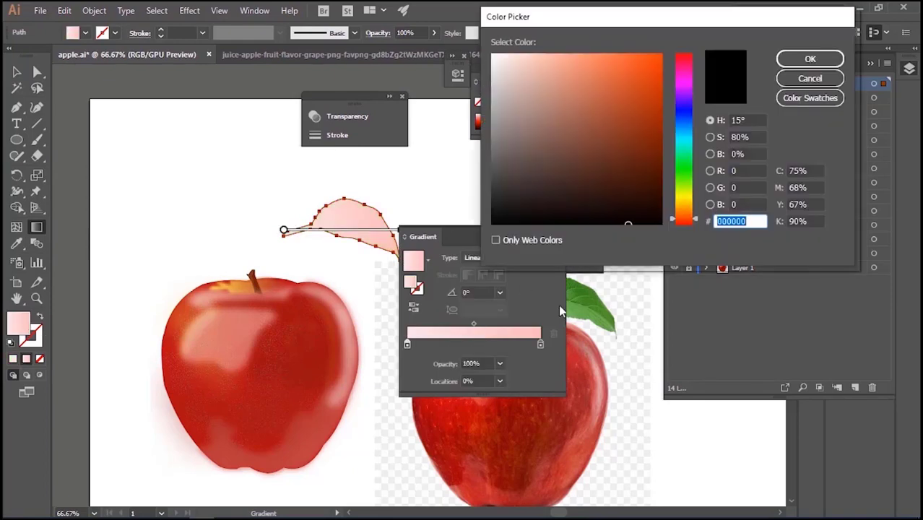
{"action": "left_click", "coordinate": [679, 185]}
{"action": "type", "text": "A6FF3E"}
{"action": "left_click", "coordinate": [809, 58]}
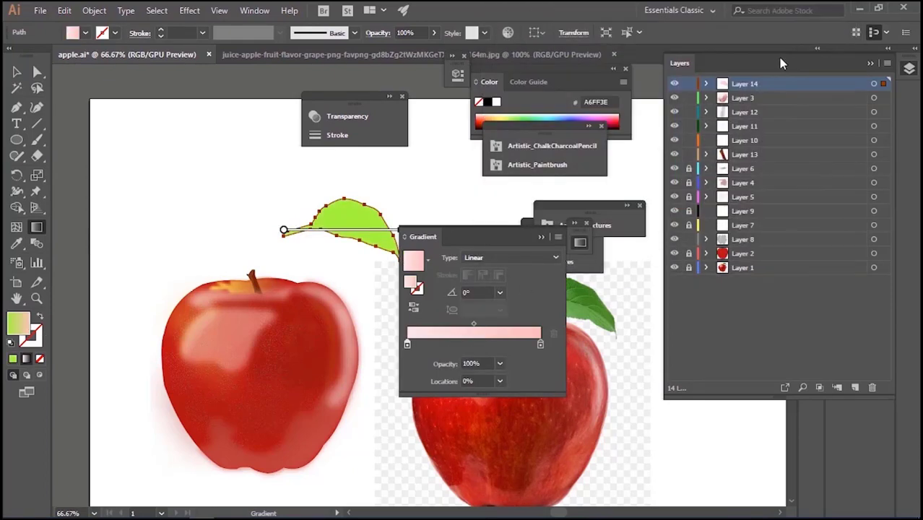
Set the end color of the leaf's gradient to the green swatch 39B54A
{"action": "double_click", "coordinate": [540, 346]}
{"action": "left_click", "coordinate": [415, 394]}
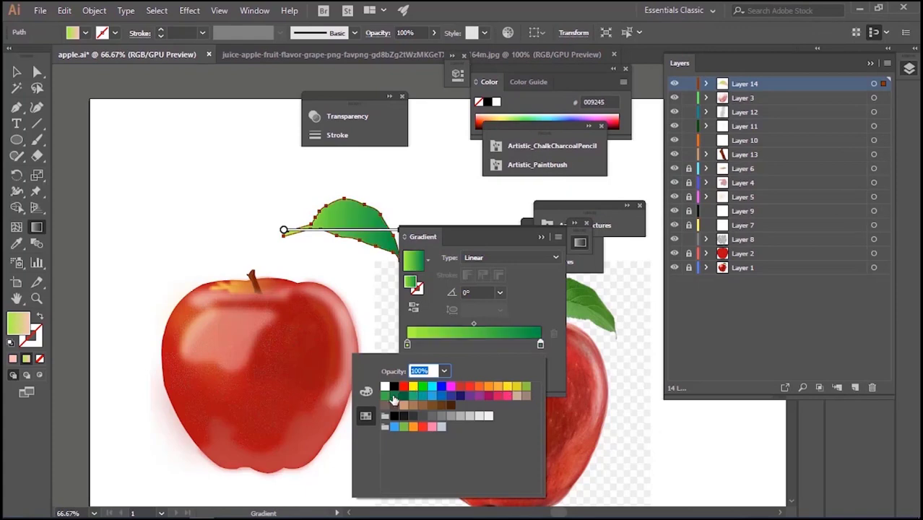
{"action": "left_click", "coordinate": [385, 397]}
{"action": "left_click", "coordinate": [541, 239]}
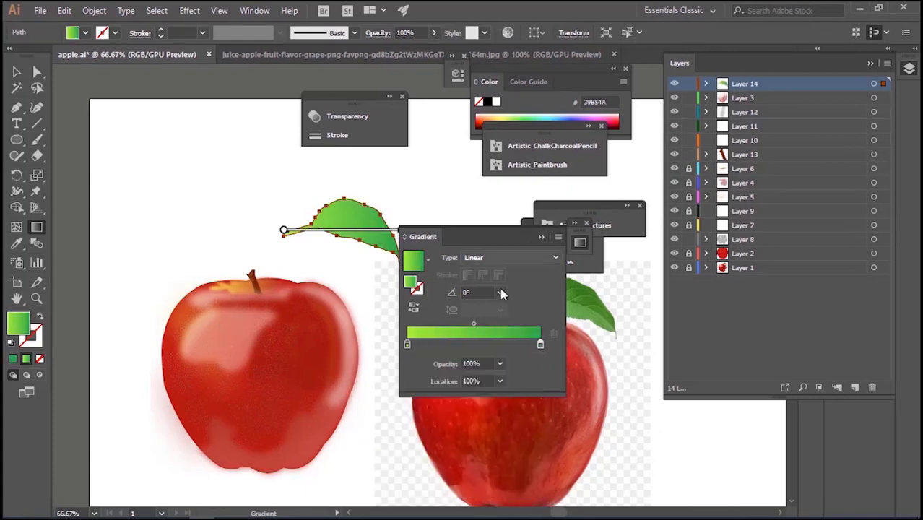
{"action": "left_click", "coordinate": [541, 237]}
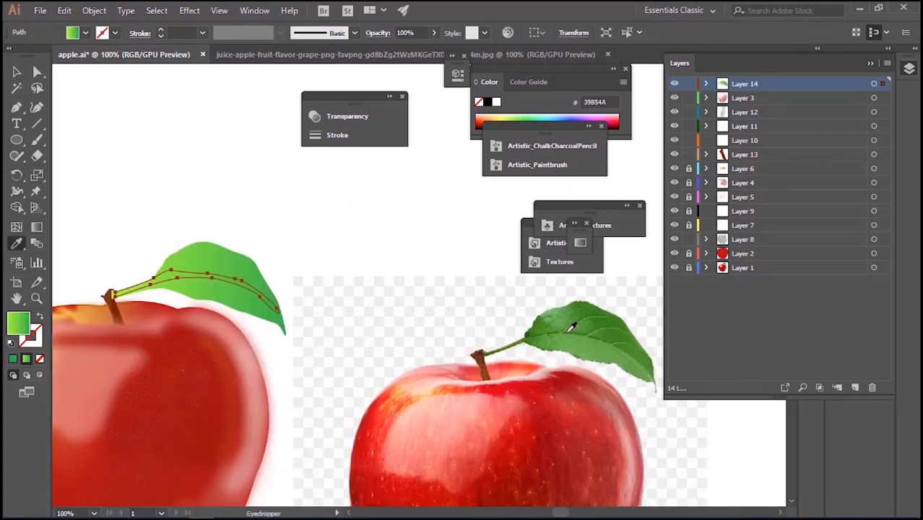
Fill the leaf's central vein with dark green sampled from the reference leaf and lower its opacity to 54%
{"action": "left_click", "coordinate": [570, 329]}
{"action": "left_click", "coordinate": [434, 33]}
{"action": "left_click_drag", "start_coordinate": [435, 49], "coordinate": [407, 49]}
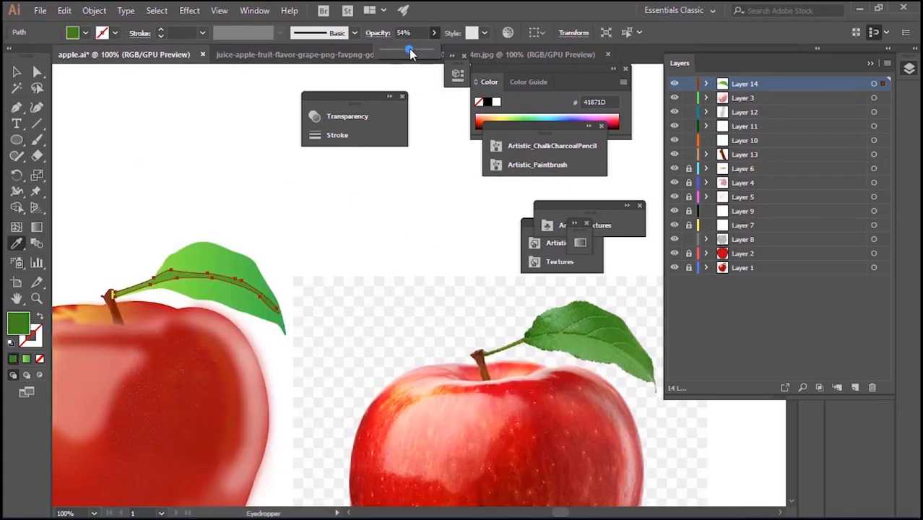
{"action": "left_click", "coordinate": [232, 184]}
{"action": "key", "text": "ctrl+z"}
{"action": "key", "text": "v"}
{"action": "left_click", "coordinate": [186, 121]}
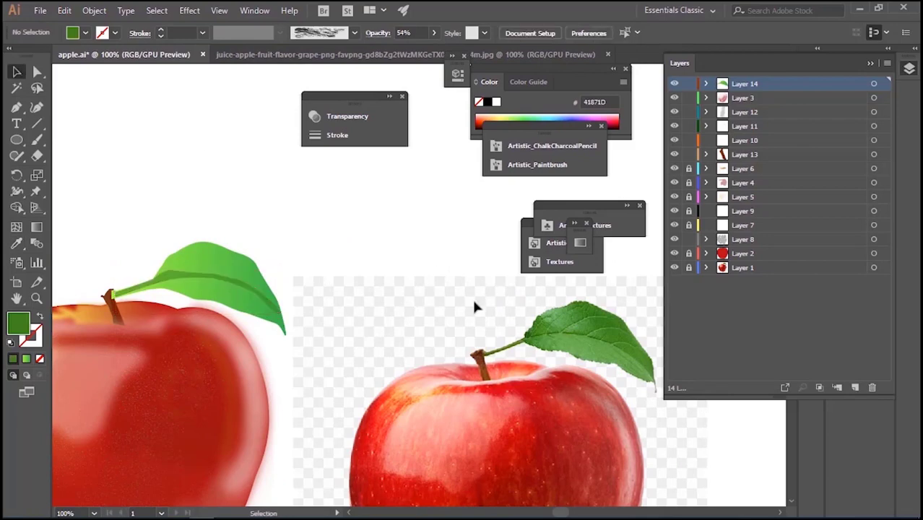
Draw a thin dark green side vein on the upper half of the leaf with the Pen tool
{"action": "key", "text": "ctrl+minus"}
{"action": "key", "text": "ctrl+minus"}
{"action": "key", "text": "ctrl+minus"}
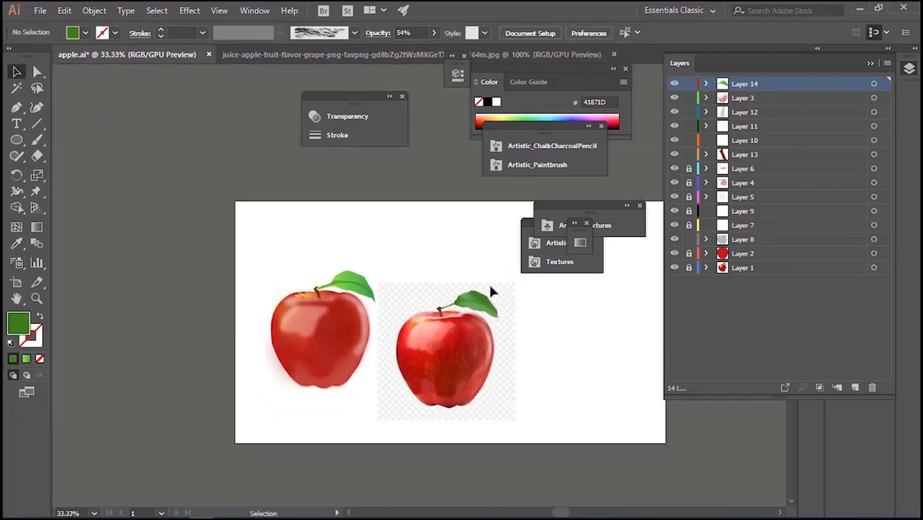
{"action": "key", "text": "p"}
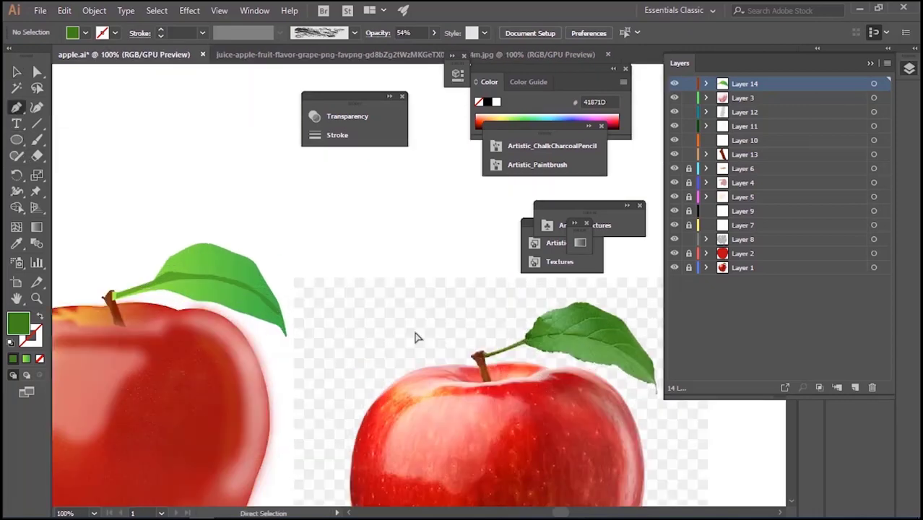
{"action": "key", "text": "ctrl+plus"}
{"action": "key", "text": "ctrl+plus"}
{"action": "key", "text": "ctrl+plus"}
{"action": "left_click_drag", "start_coordinate": [179, 271], "coordinate": [189, 263]}
{"action": "left_click", "coordinate": [190, 257]}
{"action": "left_click", "coordinate": [211, 249]}
{"action": "left_click", "coordinate": [193, 260]}
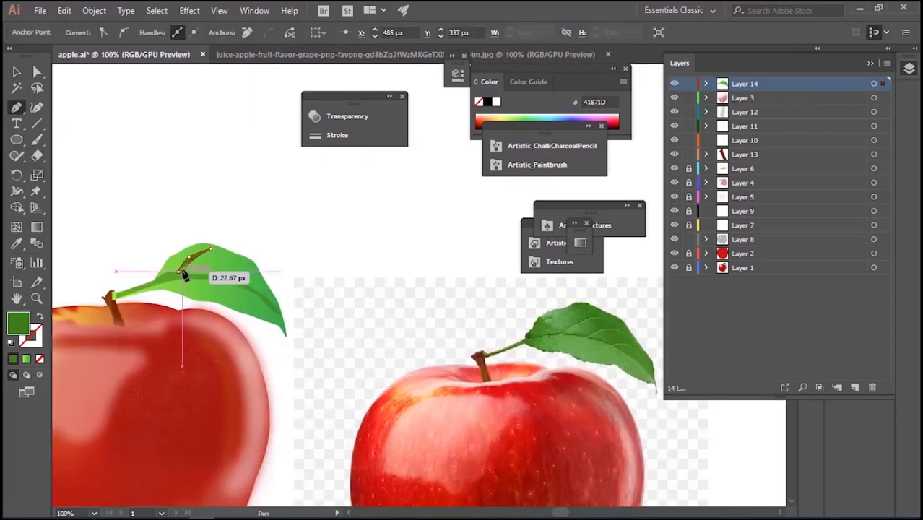
{"action": "left_click", "coordinate": [182, 272]}
{"action": "left_click", "coordinate": [177, 271]}
Try to paint another side vein on the leaf with the Paintbrush
{"action": "left_click", "coordinate": [36, 139]}
{"action": "left_click_drag", "start_coordinate": [203, 275], "coordinate": [236, 259]}
{"action": "key", "text": "ctrl+z"}
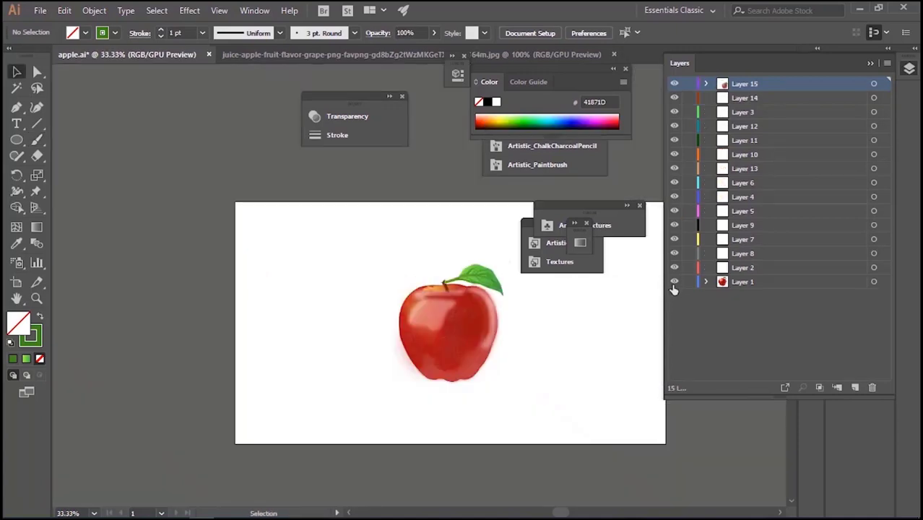
Check the artwork without the reference photo and delete Layer 1 that contains it
{"action": "left_click", "coordinate": [673, 282]}
{"action": "left_click", "coordinate": [674, 282]}
{"action": "left_click", "coordinate": [674, 281]}
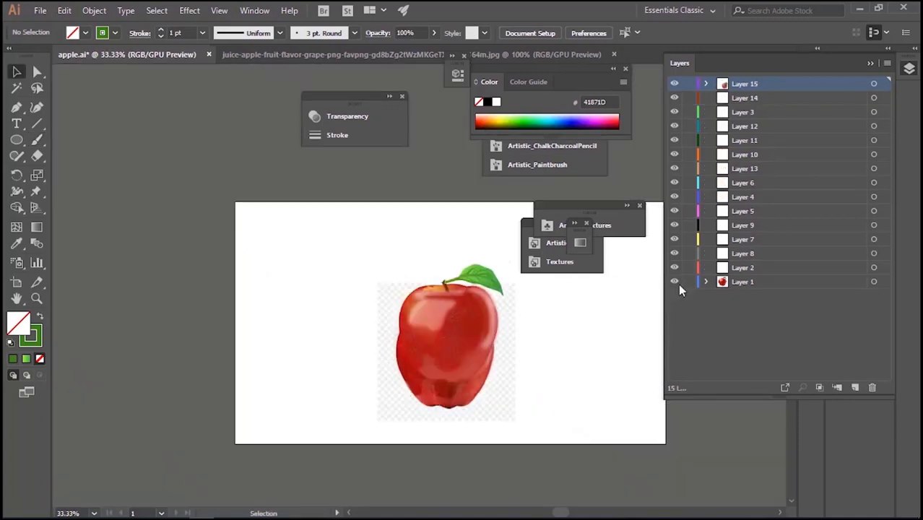
{"action": "left_click", "coordinate": [674, 281]}
{"action": "left_click", "coordinate": [763, 283]}
{"action": "left_click", "coordinate": [872, 387]}
{"action": "left_click", "coordinate": [509, 283]}
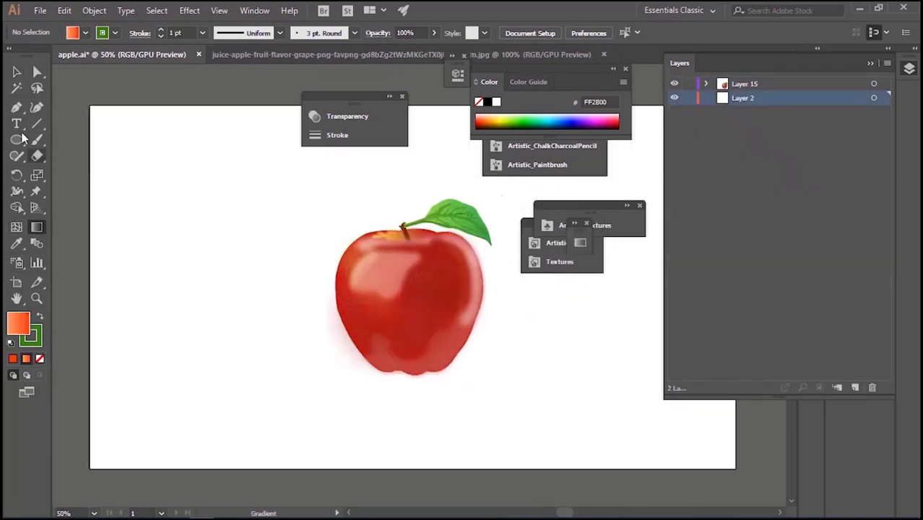
Draw a rectangle covering the whole artboard on Layer 2 and change its orange gradient to radial
{"action": "left_click", "coordinate": [17, 140]}
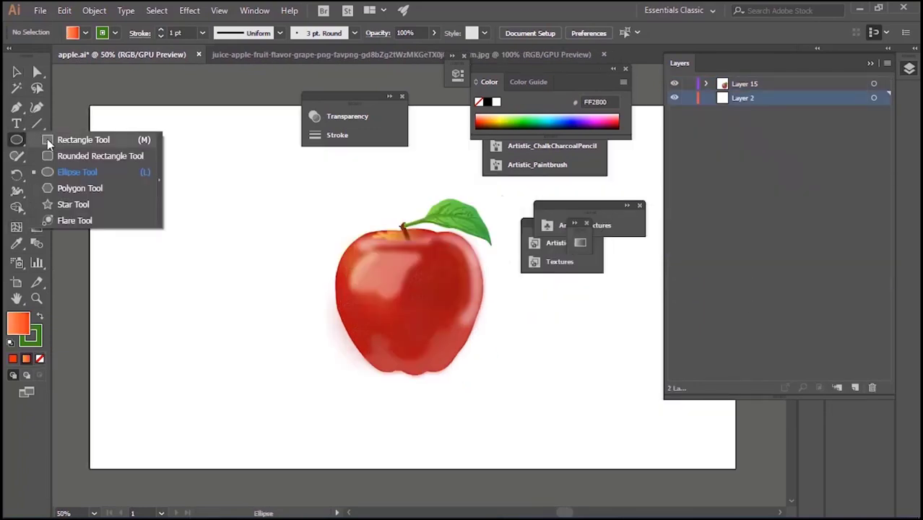
{"action": "left_click", "coordinate": [47, 138]}
{"action": "left_click_drag", "start_coordinate": [90, 106], "coordinate": [735, 468]}
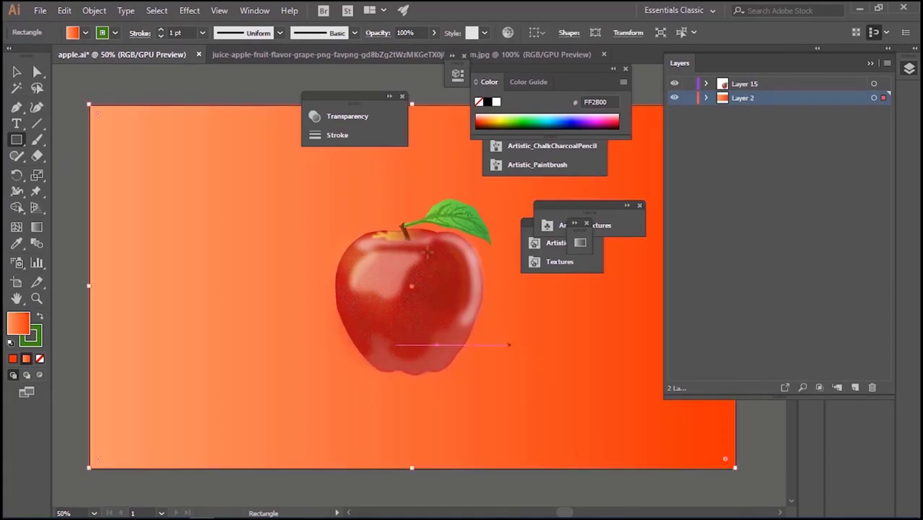
{"action": "left_click", "coordinate": [580, 243]}
{"action": "left_click", "coordinate": [498, 258]}
{"action": "left_click", "coordinate": [501, 285]}
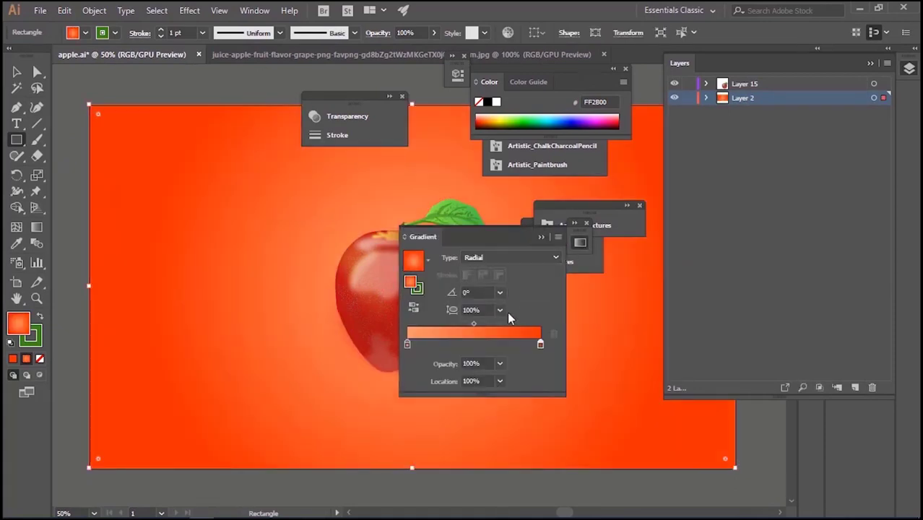
Set the outer color of the background's radial gradient to CE0D00
{"action": "double_click", "coordinate": [19, 322]}
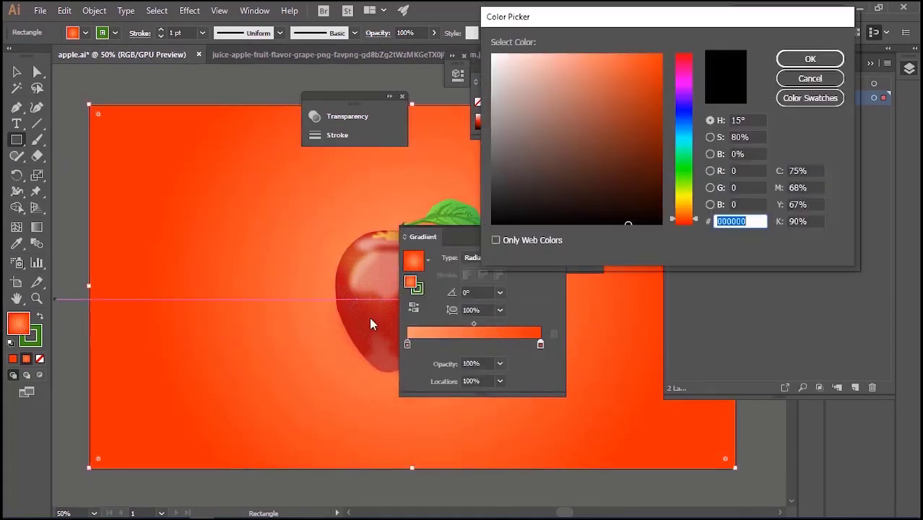
{"action": "left_click", "coordinate": [673, 223]}
{"action": "type", "text": "CE0D00"}
{"action": "left_click", "coordinate": [810, 59]}
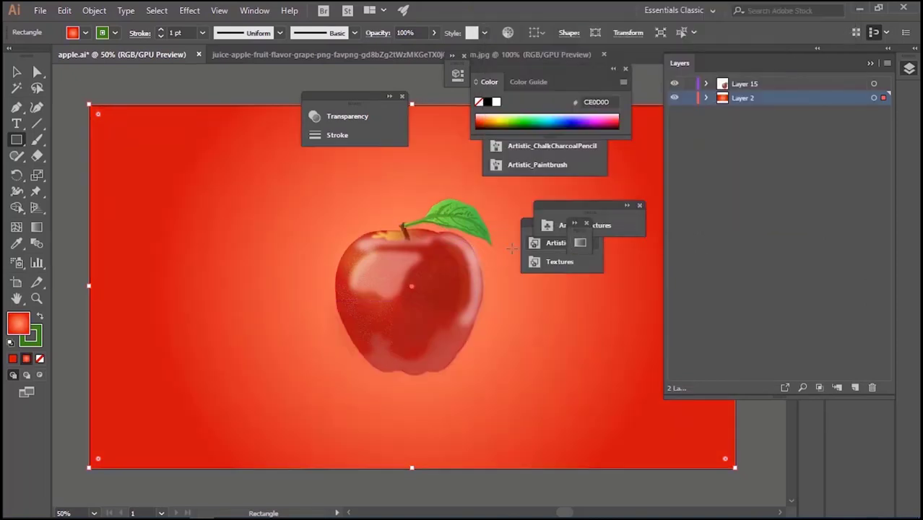
{"action": "key", "text": "v"}
Lock Layer 2, add a layer above it, and draw a flat ellipse of about 578 by 97 px under the apple
{"action": "left_click", "coordinate": [688, 97]}
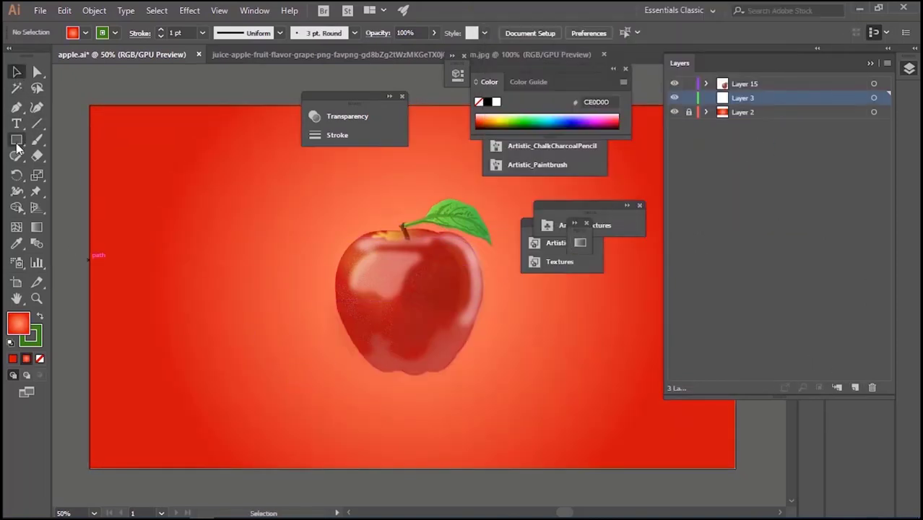
{"action": "left_click_drag", "start_coordinate": [16, 139], "coordinate": [68, 167]}
{"action": "left_click_drag", "start_coordinate": [312, 361], "coordinate": [507, 395]}
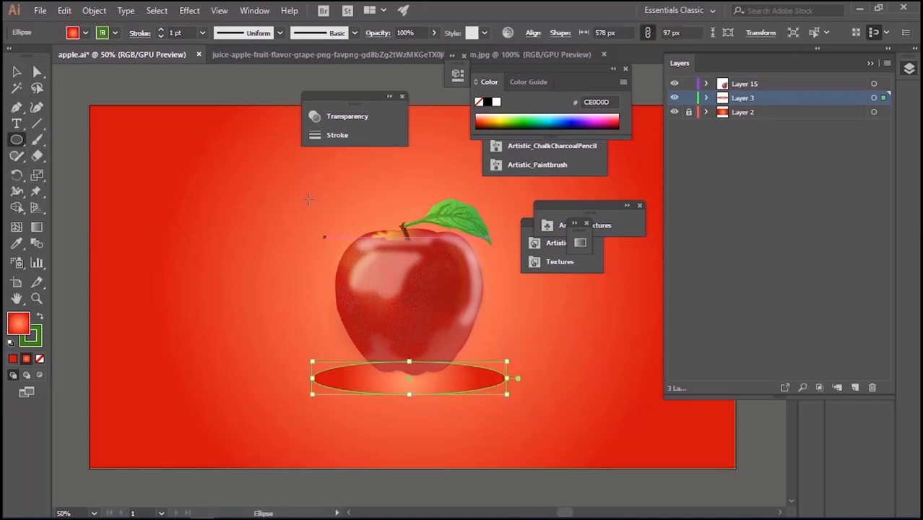
Give the ellipse's radial gradient a red center and fade its outer stop, at 99.5% location, to 0% opacity
{"action": "left_click", "coordinate": [580, 244]}
{"action": "mouse_move", "coordinate": [408, 347]}
{"action": "left_mouse_down"}
{"action": "mouse_move", "coordinate": [502, 347]}
{"action": "mouse_move", "coordinate": [408, 345]}
{"action": "left_mouse_up"}
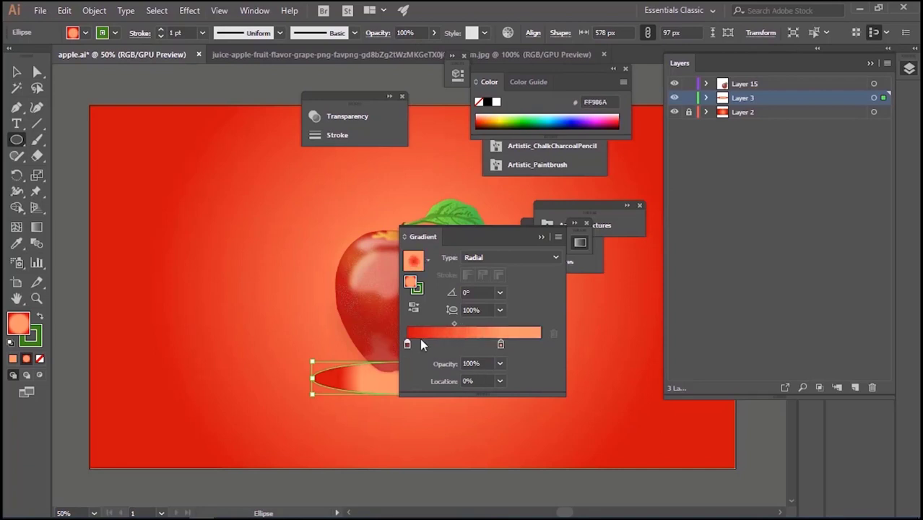
{"action": "left_click_drag", "start_coordinate": [501, 346], "coordinate": [540, 347]}
{"action": "left_click", "coordinate": [498, 364]}
{"action": "left_click", "coordinate": [515, 201]}
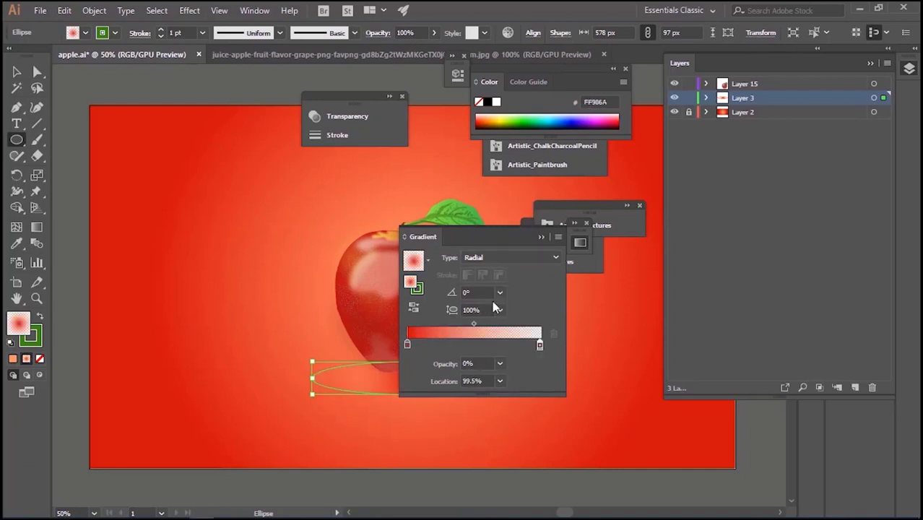
{"action": "key", "text": "v"}
{"action": "left_click", "coordinate": [129, 378]}
{"action": "key", "text": "ctrl+minus"}
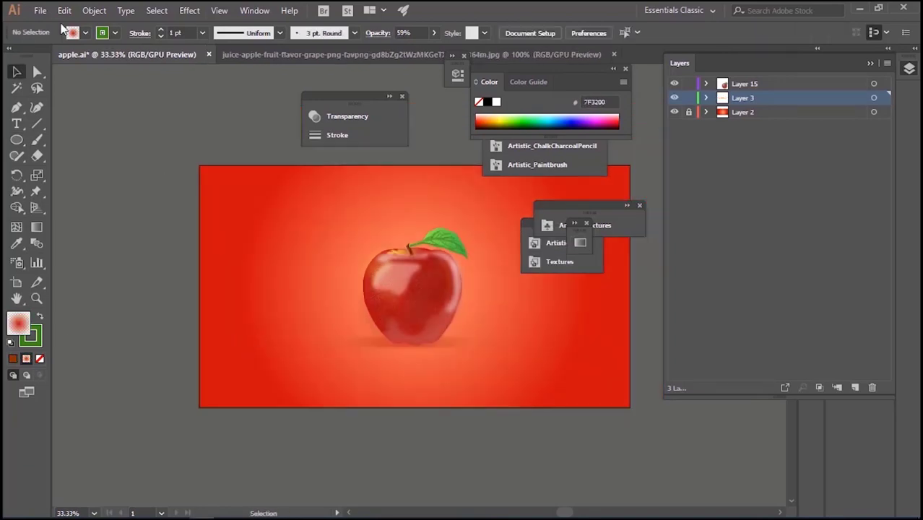
Save apple.ai and view the finished apple enlarged with all panels hidden
{"action": "key", "text": "alt+f"}
{"action": "key", "text": "Escape"}
{"action": "key", "text": "Tab"}
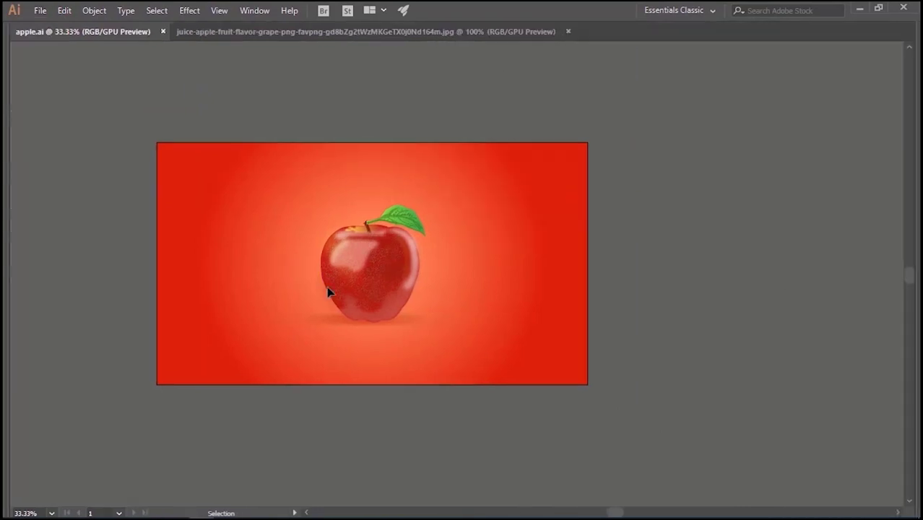
{"action": "key", "text": "ctrl+plus"}
{"action": "key", "text": "ctrl+plus"}
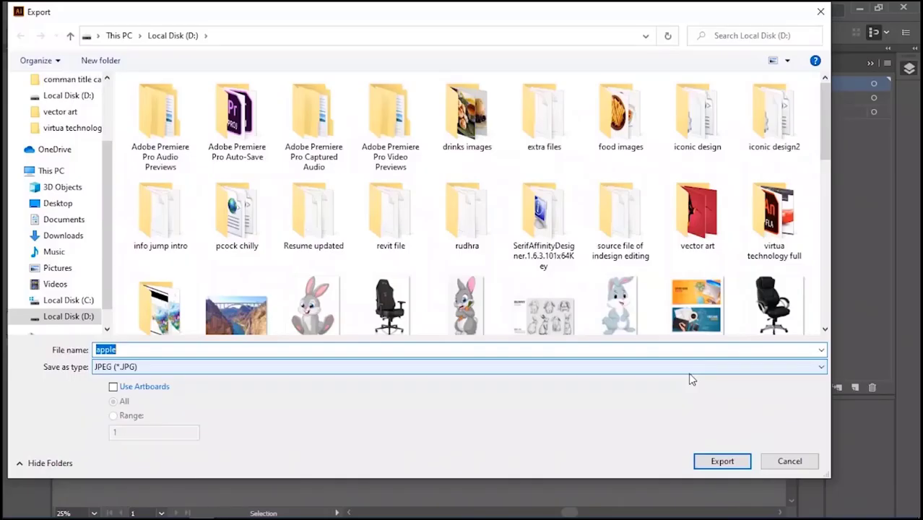
Export the artwork as a JPEG named apple to Local Disk (D:), without using artboards
{"action": "left_click", "coordinate": [721, 461]}
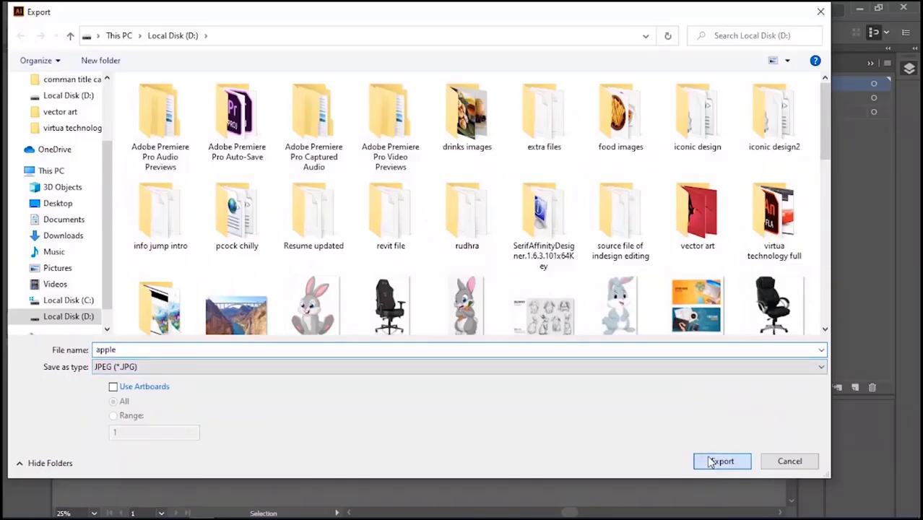
{"action": "left_click", "coordinate": [567, 473]}
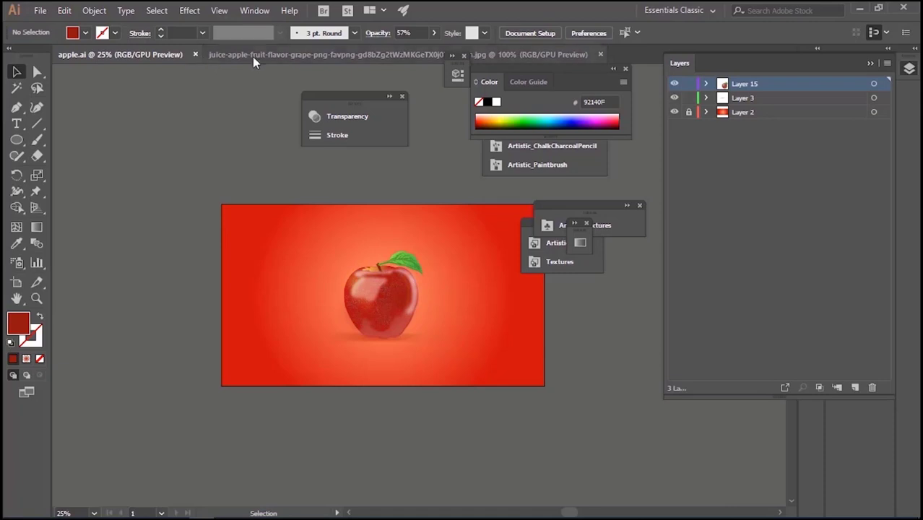
Close the reference photo document and the apple.ai document
{"action": "left_click", "coordinate": [303, 55]}
{"action": "left_click", "coordinate": [601, 55]}
{"action": "left_click", "coordinate": [195, 55]}
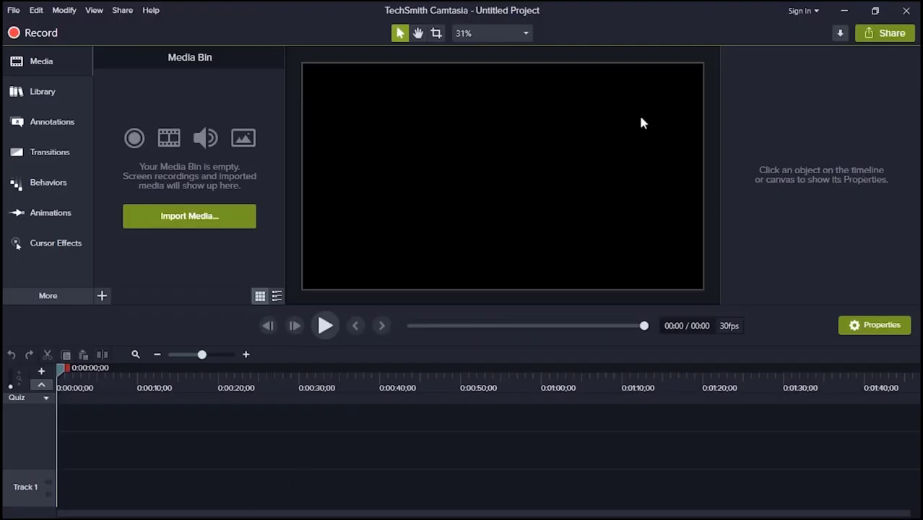
{"action": "left_click", "coordinate": [252, 510]}
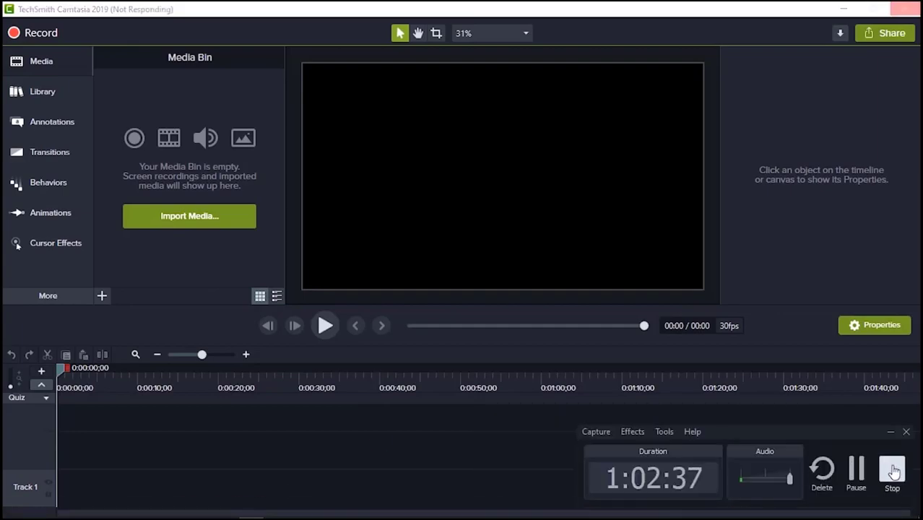